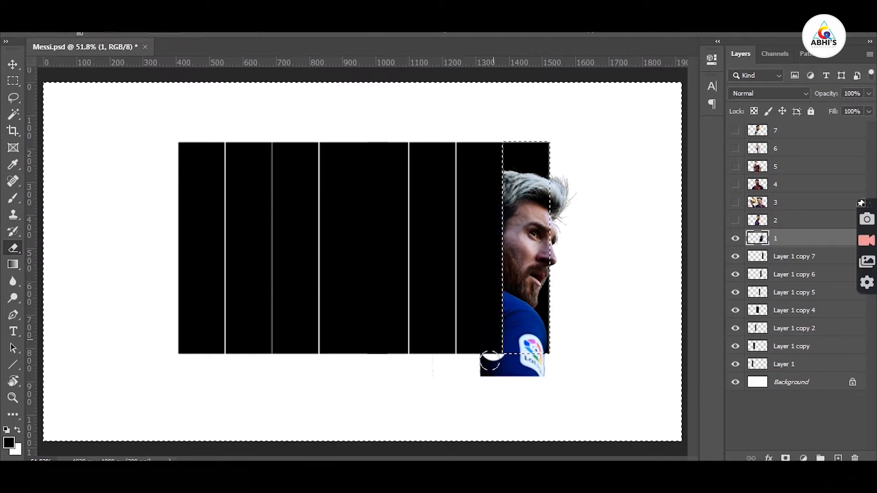
Step: Hide Layer 1 copy 7, show layer 2 at 50% opacity and move its portrait towards the right-hand strips
{"action": "key", "text": "ctrl+d"}
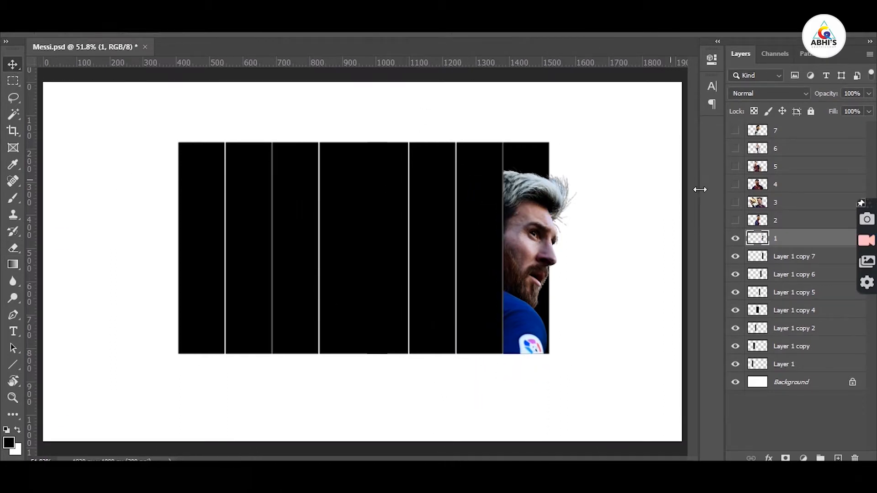
{"action": "left_click", "coordinate": [735, 364]}
{"action": "left_click", "coordinate": [735, 364]}
{"action": "left_click", "coordinate": [735, 257]}
{"action": "left_click", "coordinate": [735, 220]}
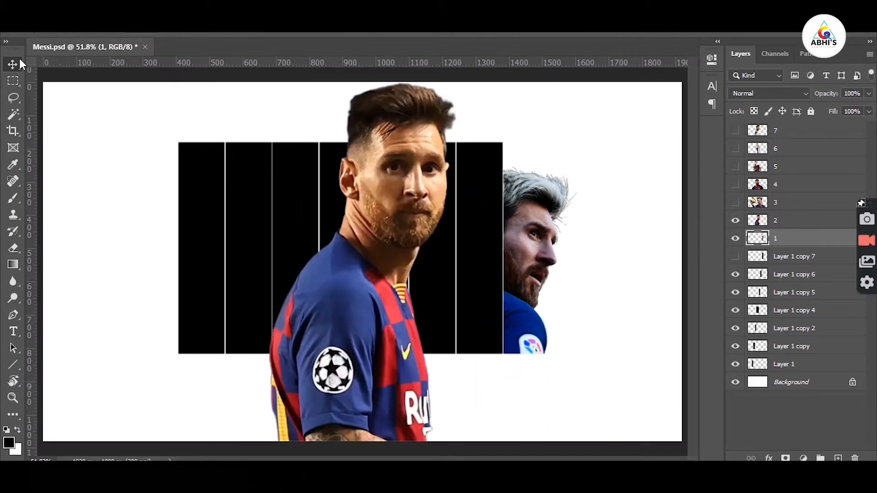
{"action": "left_click_drag", "start_coordinate": [430, 153], "coordinate": [498, 226]}
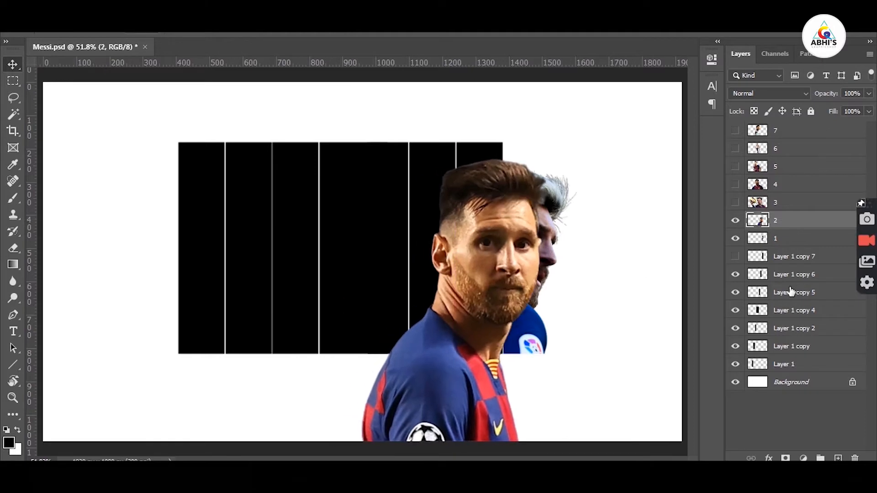
{"action": "key", "text": "2"}
{"action": "key", "text": "5"}
{"action": "left_click_drag", "start_coordinate": [454, 408], "coordinate": [442, 407]}
Step: Scale layer 2 down to fit the second strip from the right, then mask it to Layer 1 copy 6 at 100% opacity
{"action": "key", "text": "ctrl+t"}
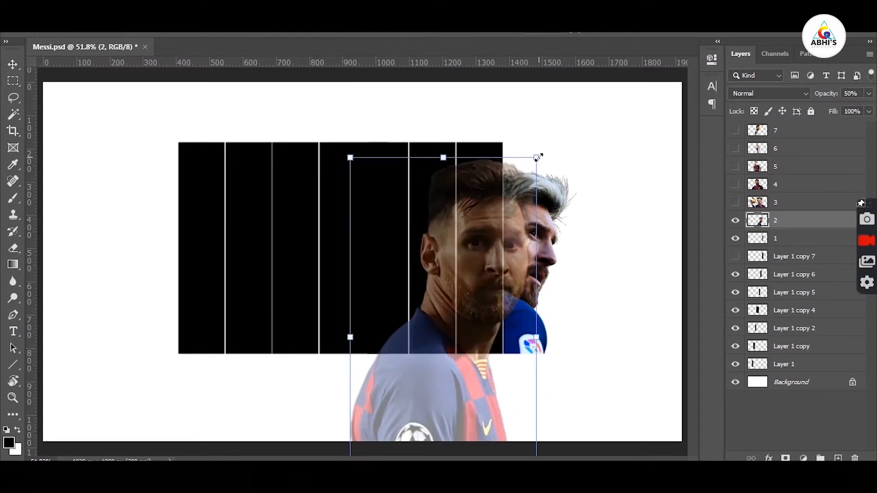
{"action": "left_click_drag", "start_coordinate": [538, 157], "coordinate": [528, 180]}
{"action": "left_click_drag", "start_coordinate": [484, 219], "coordinate": [496, 196]}
{"action": "left_click_drag", "start_coordinate": [540, 157], "coordinate": [533, 165]}
{"action": "mouse_move", "coordinate": [492, 197]}
{"action": "left_mouse_down"}
{"action": "mouse_move", "coordinate": [490, 185]}
{"action": "mouse_move", "coordinate": [490, 208]}
{"action": "left_mouse_up"}
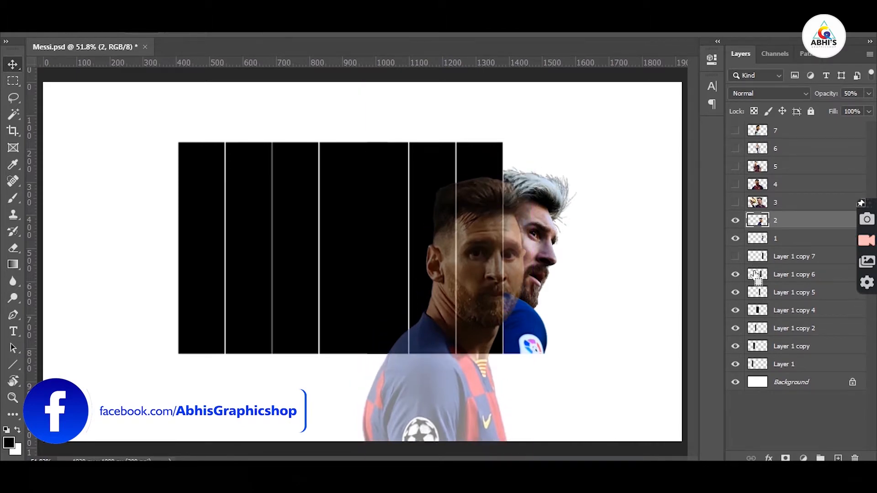
{"action": "left_click", "coordinate": [785, 458]}
{"action": "key", "text": "0"}
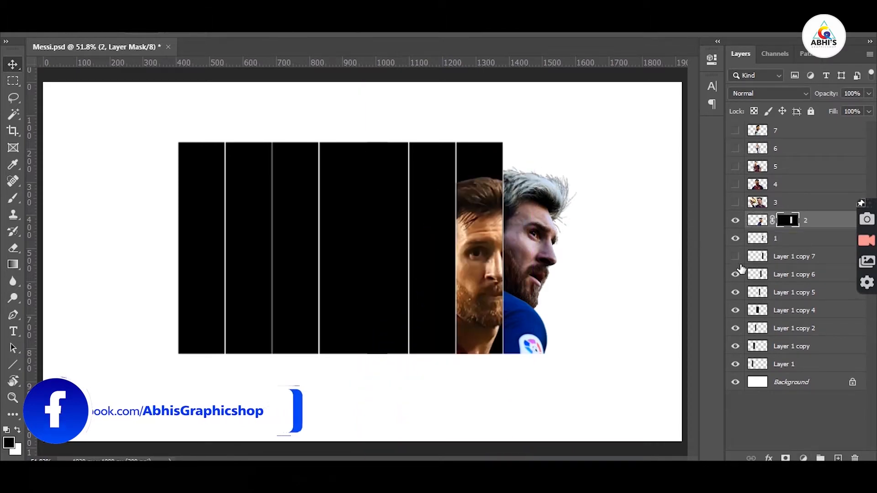
Step: Show layer 3, move it over the right-hand strips and set its opacity to 50%
{"action": "left_click", "coordinate": [735, 203]}
{"action": "left_click", "coordinate": [777, 203]}
{"action": "left_click_drag", "start_coordinate": [444, 185], "coordinate": [475, 218]}
{"action": "key", "text": "5"}
{"action": "key", "text": "ctrl+t"}
{"action": "left_click_drag", "start_coordinate": [647, 117], "coordinate": [489, 231]}
{"action": "key", "text": "Escape"}
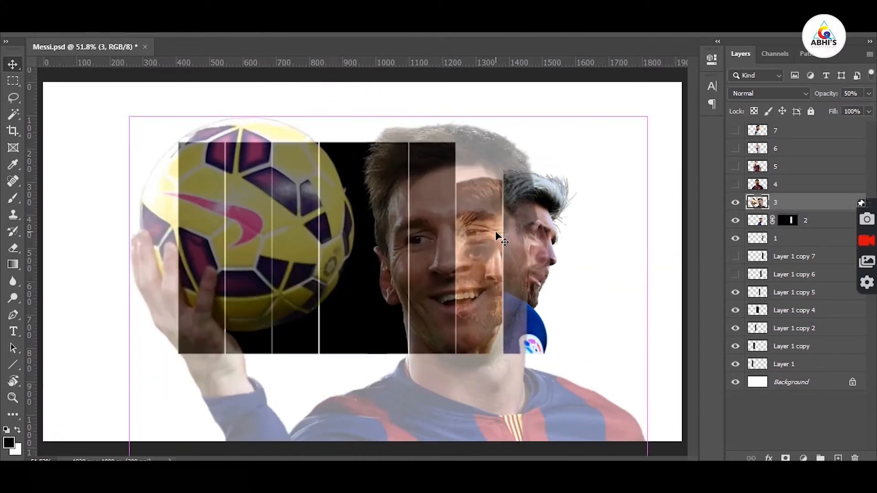
Step: Scale layer 3 down and place its face over the third strip from the right
{"action": "key", "text": "ctrl+t"}
{"action": "left_click_drag", "start_coordinate": [647, 117], "coordinate": [439, 261]}
{"action": "left_click_drag", "start_coordinate": [348, 315], "coordinate": [465, 206]}
{"action": "key", "text": "Return"}
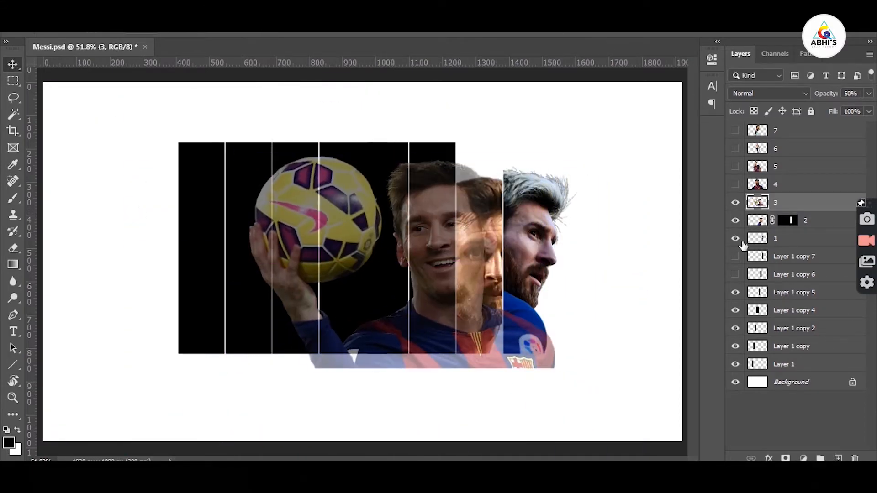
Step: Mask layer 3 to the shape of Layer 1 copy 5 and restore its opacity to 100%
{"action": "left_click", "coordinate": [759, 294], "text": "ctrl"}
{"action": "key", "text": "0"}
{"action": "left_click", "coordinate": [785, 457]}
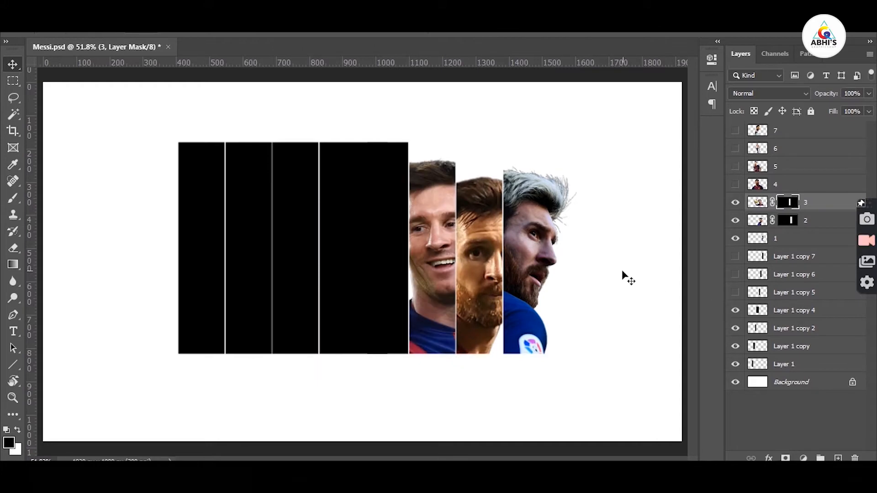
Step: Show layer 4, scale its portrait down over the left-hand strips and set its opacity to 50%
{"action": "left_click", "coordinate": [735, 184]}
{"action": "left_click_drag", "start_coordinate": [347, 195], "coordinate": [283, 221]}
{"action": "key", "text": "ctrl+t"}
{"action": "left_click_drag", "start_coordinate": [505, 108], "coordinate": [383, 204]}
{"action": "left_click_drag", "start_coordinate": [285, 252], "coordinate": [326, 192]}
{"action": "key", "text": "Return"}
{"action": "key", "text": "5"}
{"action": "left_click_drag", "start_coordinate": [318, 376], "coordinate": [320, 377]}
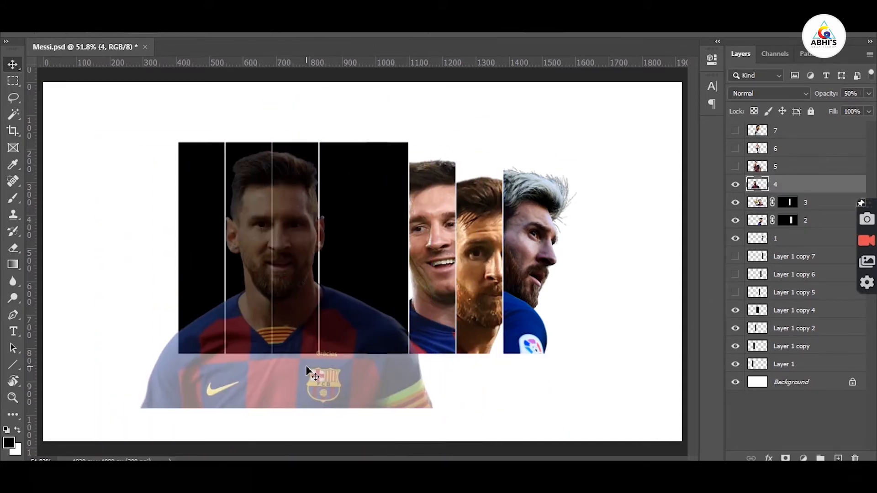
Step: Nudge the portrait on layer 4 down and right to align its face with the third strip from the left
{"action": "key", "text": "shift+Down"}
{"action": "key", "text": "shift+Down"}
{"action": "key", "text": "shift+Down"}
{"action": "key", "text": "shift+Down"}
{"action": "key", "text": "shift+Down"}
{"action": "key", "text": "shift+Down"}
{"action": "key", "text": "shift+Right"}
{"action": "key", "text": "shift+Right"}
{"action": "key", "text": "shift+Up"}
{"action": "key", "text": "shift+Up"}
{"action": "key", "text": "shift+Left"}
Step: Try to mask layer 4 to the wide central strip, Layer 1 copy 4
{"action": "left_click", "coordinate": [758, 311], "text": "ctrl"}
{"action": "left_click", "coordinate": [784, 458]}
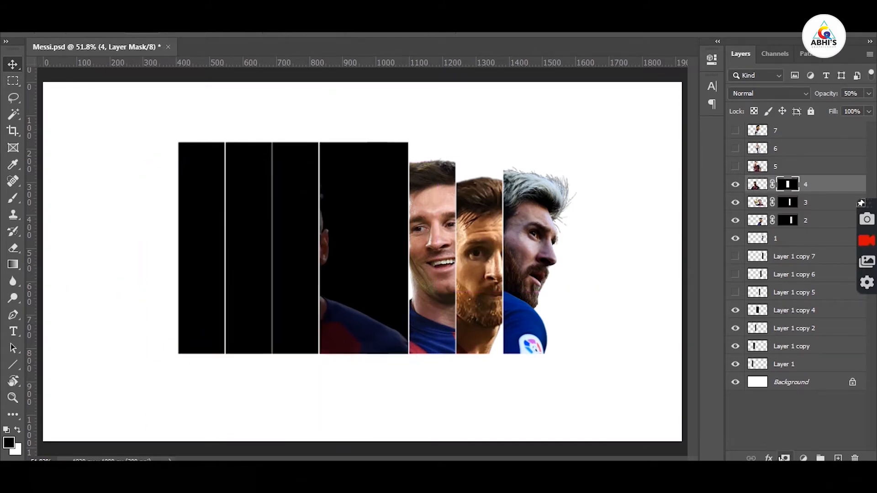
{"action": "key", "text": "ctrl+z"}
Step: Mask layer 4 to the shape of Layer 1 copy 2, restore 100% opacity and hide Layer 1 copy 2
{"action": "left_click", "coordinate": [757, 329], "text": "ctrl"}
{"action": "left_click", "coordinate": [784, 458]}
{"action": "key", "text": "0"}
{"action": "left_click", "coordinate": [735, 328]}
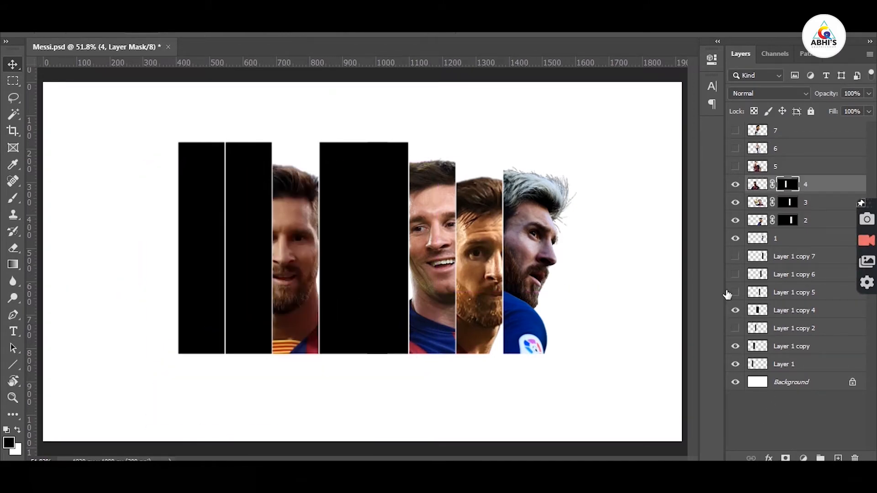
Step: Show layer 5 at 50% opacity and position its face over the second strip from the left
{"action": "left_click", "coordinate": [735, 166]}
{"action": "left_click_drag", "start_coordinate": [324, 188], "coordinate": [282, 248]}
{"action": "key", "text": "5"}
{"action": "left_click_drag", "start_coordinate": [289, 373], "coordinate": [286, 374]}
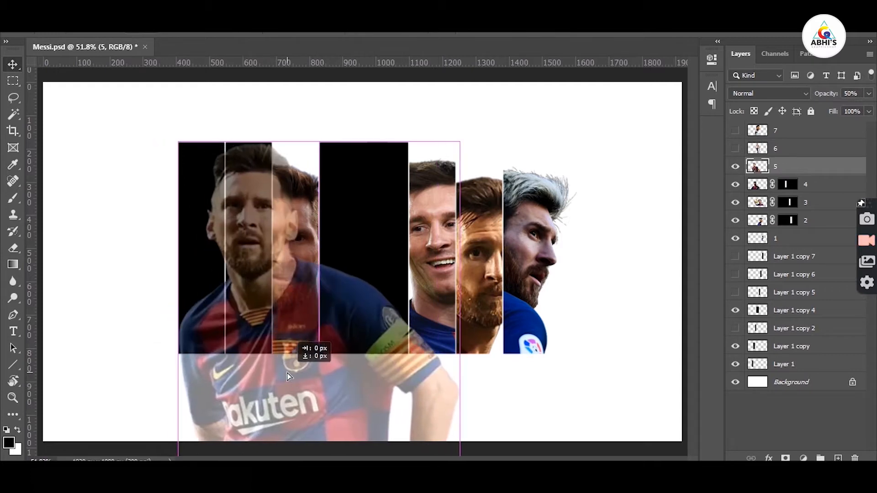
Step: Mask layer 5 to the shape of Layer 1 copy and restore its opacity to 100%
{"action": "left_click", "coordinate": [757, 346], "text": "ctrl"}
{"action": "left_click", "coordinate": [784, 457]}
{"action": "key", "text": "0"}
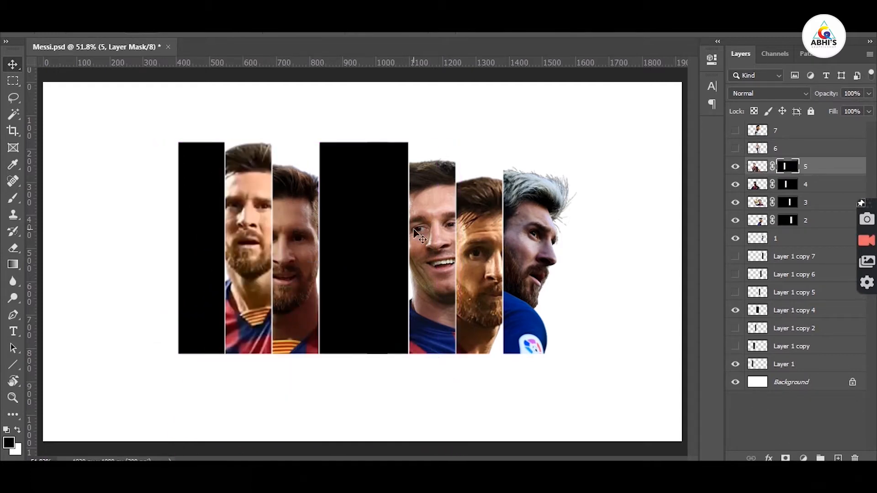
Step: Show layer 7 at 50% opacity, scale it down and place its face over the leftmost strip
{"action": "left_click", "coordinate": [735, 149]}
{"action": "left_click", "coordinate": [735, 149]}
{"action": "left_click", "coordinate": [735, 131]}
{"action": "left_click_drag", "start_coordinate": [353, 151], "coordinate": [169, 227]}
{"action": "key", "text": "5"}
{"action": "left_click_drag", "start_coordinate": [280, 143], "coordinate": [254, 160]}
{"action": "left_click_drag", "start_coordinate": [227, 385], "coordinate": [264, 386]}
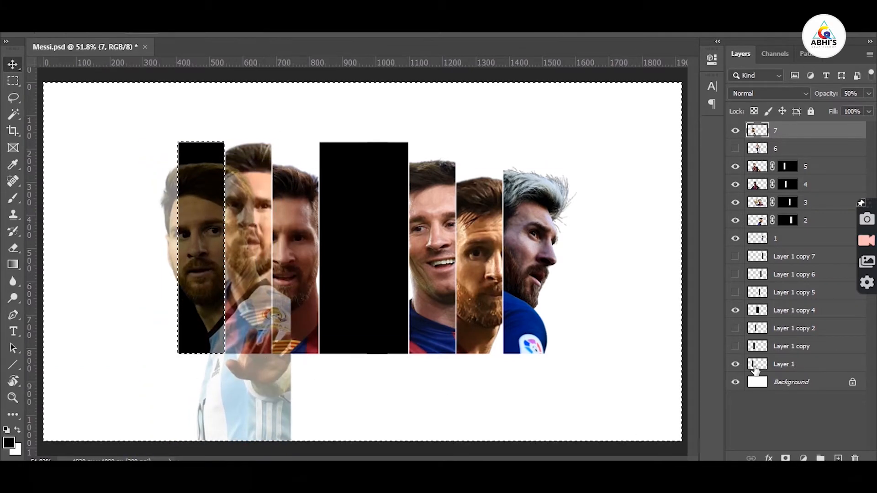
Step: Erase the parts of layer 7 right of and below the leftmost strip, then set its opacity to 100%
{"action": "key", "text": "e"}
{"action": "mouse_move", "coordinate": [215, 160]}
{"action": "left_mouse_down"}
{"action": "mouse_move", "coordinate": [246, 365]}
{"action": "mouse_move", "coordinate": [205, 424]}
{"action": "mouse_move", "coordinate": [287, 452]}
{"action": "left_mouse_up"}
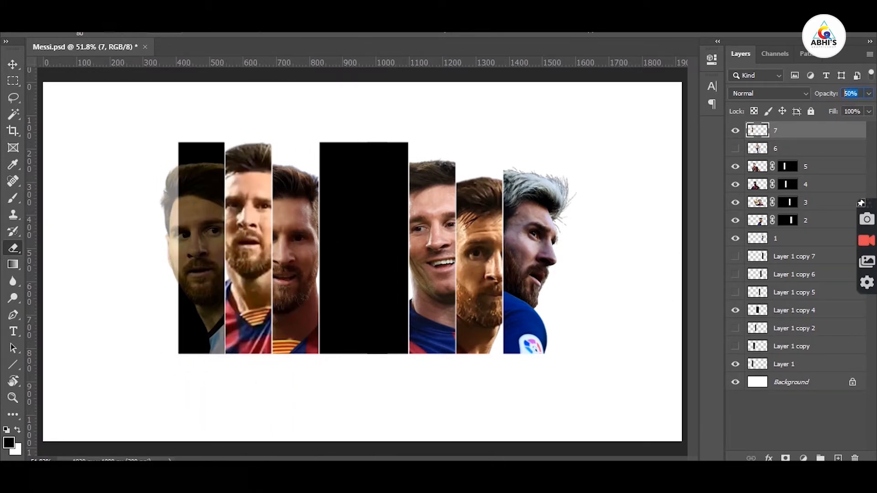
{"action": "type", "text": "100"}
{"action": "key", "text": "Return"}
{"action": "key", "text": "v"}
{"action": "left_click", "coordinate": [776, 411]}
Step: Hide Layer 1, show layer 6, enlarge its standing figure and move it down over the central black strip
{"action": "left_click", "coordinate": [735, 364]}
{"action": "left_click", "coordinate": [735, 149]}
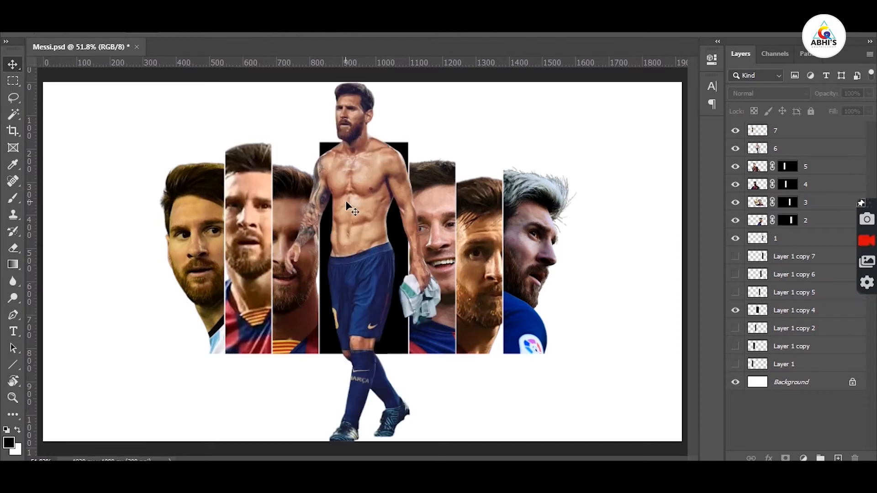
{"action": "left_click_drag", "start_coordinate": [348, 207], "coordinate": [352, 238]}
{"action": "key", "text": "ctrl+t"}
{"action": "left_click_drag", "start_coordinate": [443, 112], "coordinate": [452, 94]}
{"action": "left_click_drag", "start_coordinate": [409, 145], "coordinate": [411, 184]}
{"action": "key", "text": "Return"}
{"action": "left_click", "coordinate": [402, 191]}
{"action": "left_click_drag", "start_coordinate": [356, 220], "coordinate": [356, 239]}
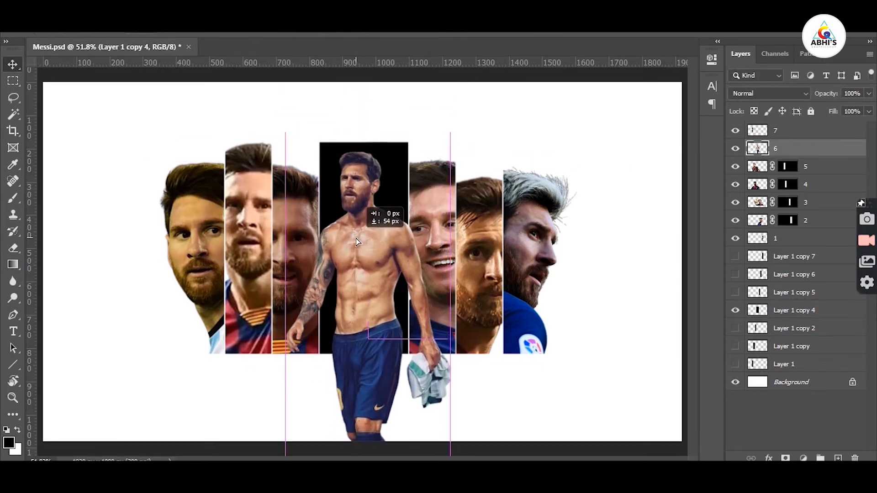
Step: Move layer 6 above layer 7 and select all portrait layers from layer 6 down to layer 1
{"action": "left_click_drag", "start_coordinate": [782, 135], "coordinate": [780, 130]}
{"action": "left_click", "coordinate": [796, 237], "text": "shift"}
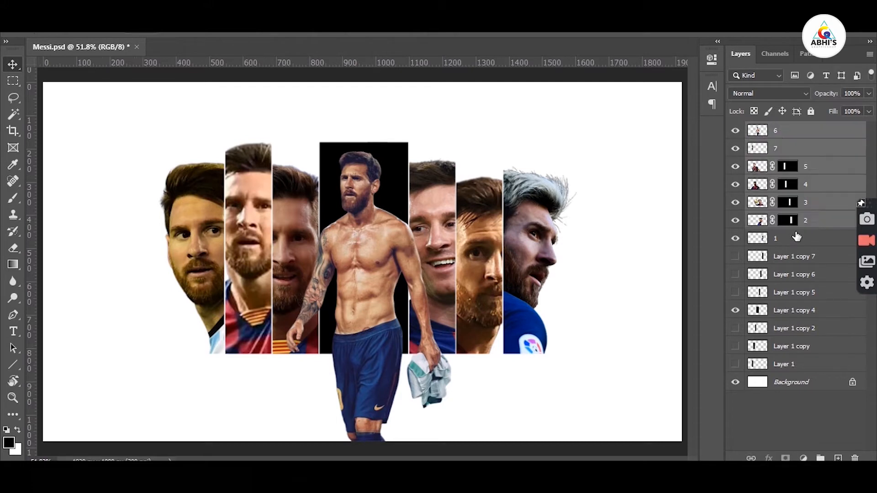
{"action": "key", "text": "ctrl+t"}
{"action": "left_click_drag", "start_coordinate": [576, 139], "coordinate": [537, 160]}
{"action": "key", "text": "Escape"}
Step: Exclude layer 6 from the selection and scale the six side portraits down together
{"action": "left_click", "coordinate": [789, 137], "text": "ctrl"}
{"action": "key", "text": "ctrl+t"}
{"action": "left_click_drag", "start_coordinate": [502, 207], "coordinate": [500, 189]}
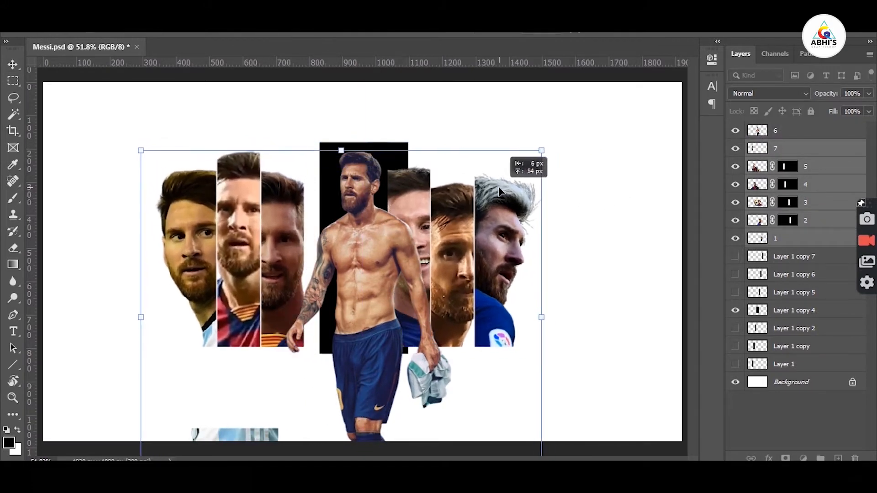
{"action": "key", "text": "Return"}
Step: Move the portraits on layers 1, 2 and 3 right and slightly up, against the central strip's right edge
{"action": "left_click", "coordinate": [802, 235]}
{"action": "left_click", "coordinate": [809, 206], "text": "shift"}
{"action": "left_click_drag", "start_coordinate": [517, 242], "coordinate": [538, 234]}
{"action": "key", "text": "shift+Up"}
{"action": "left_click", "coordinate": [263, 235]}
{"action": "left_click", "coordinate": [239, 235], "text": "shift"}
{"action": "left_click", "coordinate": [192, 237], "text": "shift"}
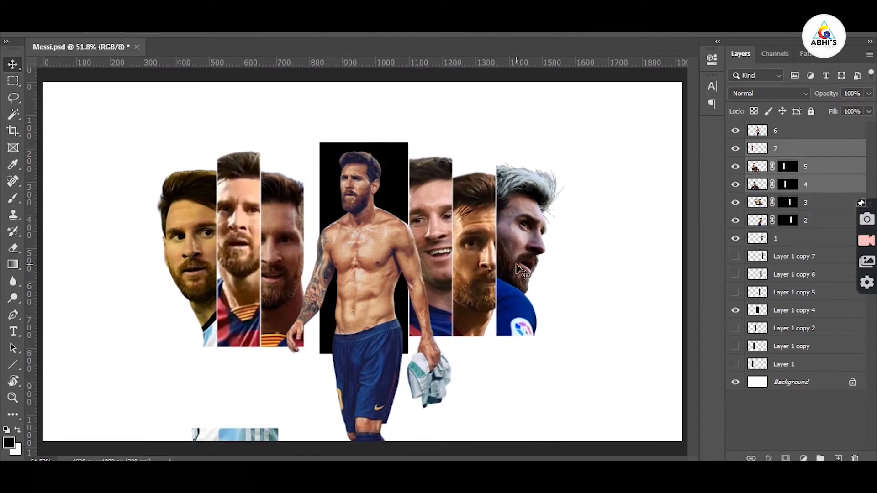
{"action": "left_click", "coordinate": [516, 265], "text": "shift"}
{"action": "left_click", "coordinate": [389, 38]}
{"action": "key", "text": "ctrl+z"}
{"action": "left_click", "coordinate": [283, 124]}
Step: Select the three portraits left of the centre and nudge them right against the central strip
{"action": "left_click", "coordinate": [181, 228]}
{"action": "left_click", "coordinate": [235, 226], "text": "shift"}
{"action": "left_click", "coordinate": [270, 225], "text": "shift"}
{"action": "key", "text": "shift+Right"}
{"action": "key", "text": "shift+Right"}
{"action": "key", "text": "shift+Right"}
{"action": "key", "text": "shift+Right"}
{"action": "key", "text": "Right"}
{"action": "key", "text": "Right"}
{"action": "key", "text": "Right"}
{"action": "key", "text": "Right"}
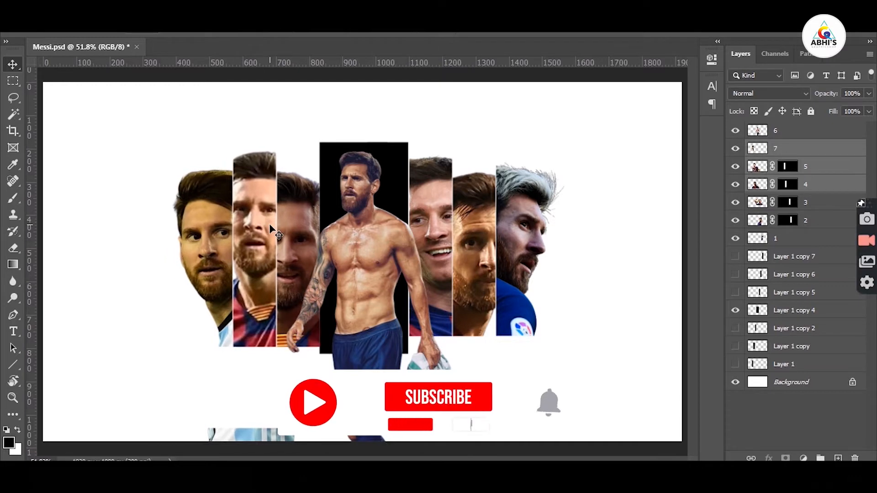
Step: Raise the three left portraits slightly, then deselect them
{"action": "key", "text": "shift+Up"}
{"action": "key", "text": "shift+Up"}
{"action": "key", "text": "shift+Up"}
{"action": "key", "text": "shift+Down"}
{"action": "key", "text": "shift+Down"}
{"action": "key", "text": "shift+Up"}
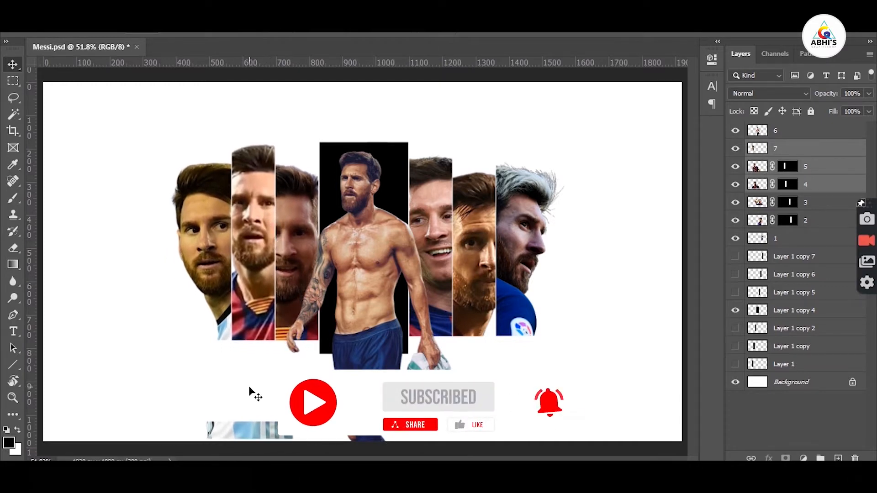
{"action": "left_click", "coordinate": [248, 388]}
Step: Try to nudge the portrait on layer 5 down on its own
{"action": "left_click", "coordinate": [240, 291]}
{"action": "key", "text": "shift+Down"}
{"action": "key", "text": "shift+Down"}
{"action": "key", "text": "shift+Down"}
{"action": "key", "text": "ctrl+z"}
{"action": "key", "text": "ctrl+z"}
{"action": "key", "text": "z"}
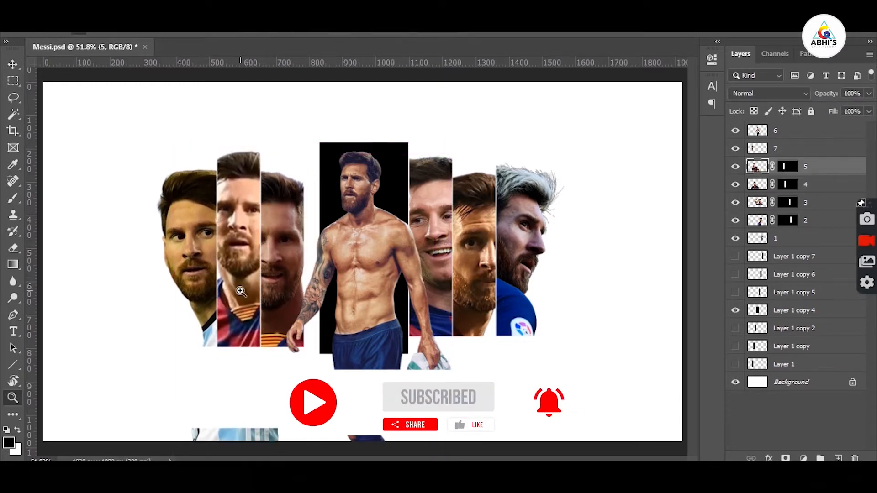
{"action": "key", "text": "ctrl+shift+z"}
Step: Select layer 7 and clear its leftover jersey piece below the portraits
{"action": "scroll", "coordinate": [239, 290], "scroll_direction": "up", "scroll_amount": 1}
{"action": "scroll", "coordinate": [239, 290], "scroll_direction": "down", "scroll_amount": 1}
{"action": "left_click", "coordinate": [13, 65]}
{"action": "key", "text": "alt+bracketright"}
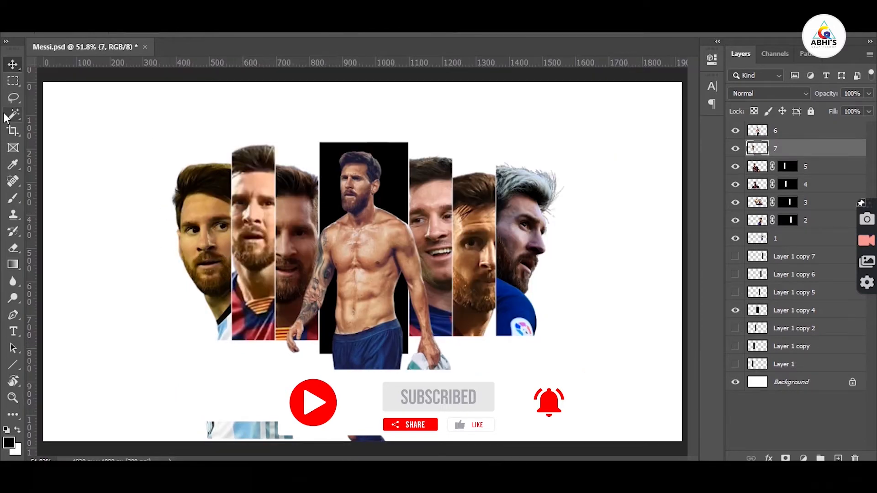
Step: Target the mask of layer 2 and load its strip shape as a selection
{"action": "left_click", "coordinate": [799, 228]}
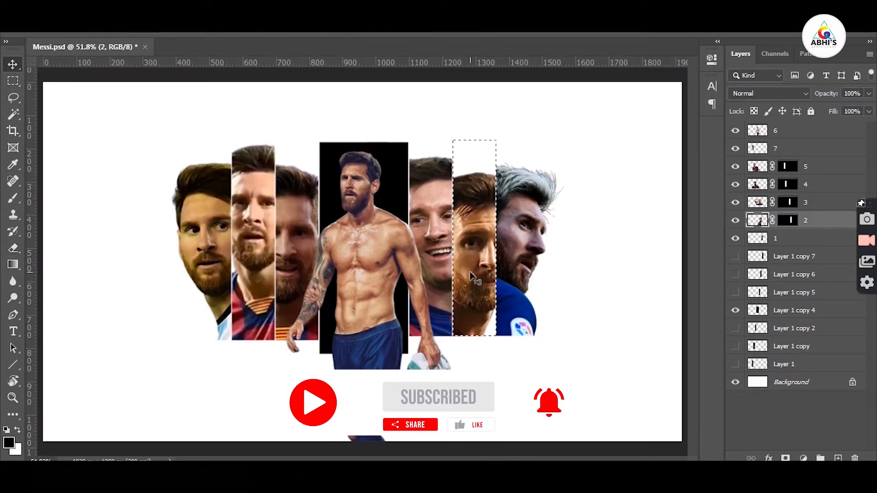
{"action": "key", "text": "ctrl+d"}
{"action": "left_click", "coordinate": [786, 220]}
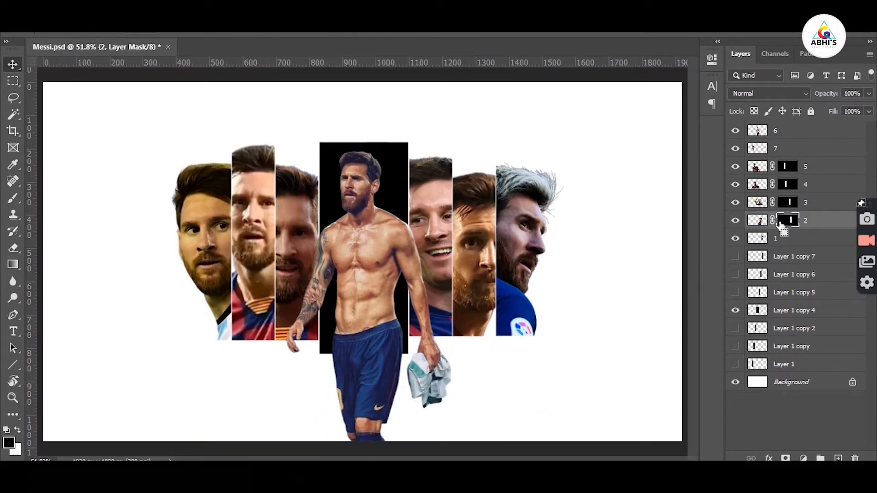
{"action": "key", "text": "ctrl+t"}
{"action": "key", "text": "Return"}
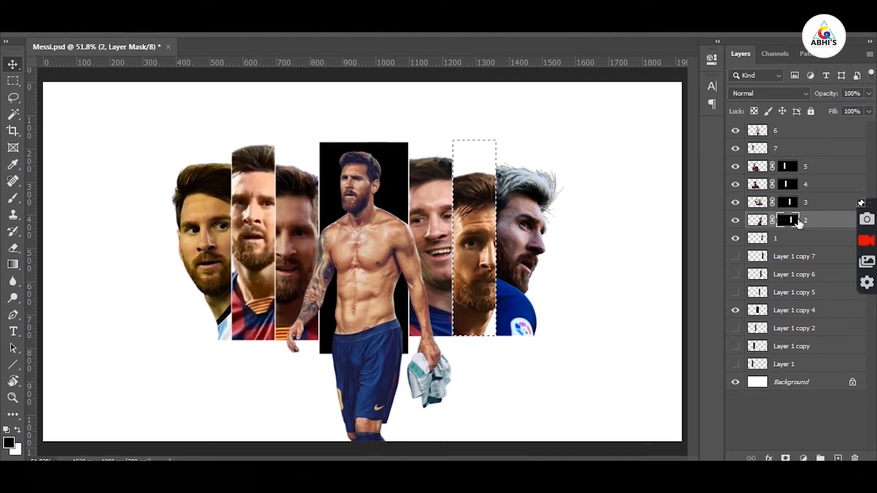
Step: Shift the mask area of layer 2 down so the strip includes the portrait's shirt collar
{"action": "key", "text": "shift+Down"}
{"action": "key", "text": "shift+Down"}
{"action": "key", "text": "shift+Down"}
{"action": "key", "text": "shift+Down"}
{"action": "key", "text": "shift+Down"}
{"action": "key", "text": "shift+Down"}
{"action": "key", "text": "shift+Down"}
{"action": "key", "text": "shift+Down"}
{"action": "key", "text": "shift+Down"}
{"action": "key", "text": "shift+Down"}
{"action": "key", "text": "shift+Down"}
{"action": "key", "text": "shift+Down"}
{"action": "key", "text": "shift+Down"}
{"action": "key", "text": "shift+Down"}
{"action": "key", "text": "shift+Down"}
{"action": "key", "text": "shift+Down"}
{"action": "key", "text": "shift+Down"}
{"action": "key", "text": "shift+Down"}
{"action": "key", "text": "shift+Down"}
{"action": "key", "text": "shift+Down"}
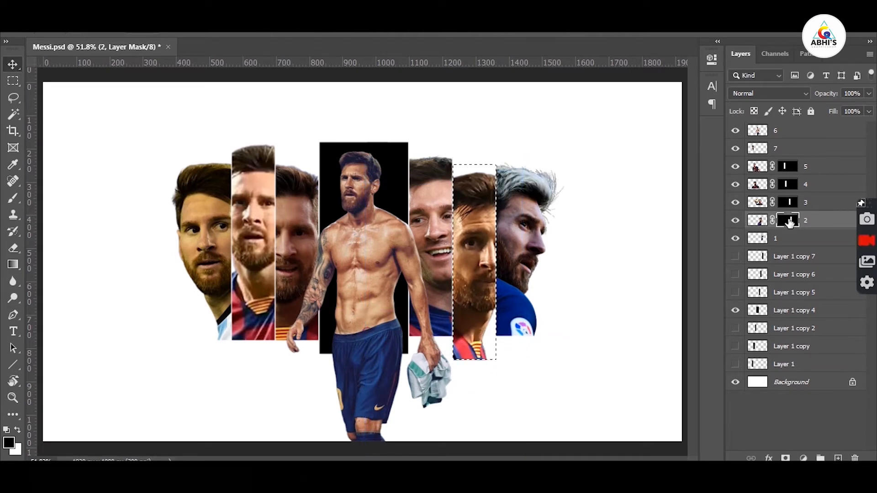
Step: Try to stretch the masked portrait on layer 5 downward and undo the change
{"action": "left_click", "coordinate": [787, 168], "text": "ctrl"}
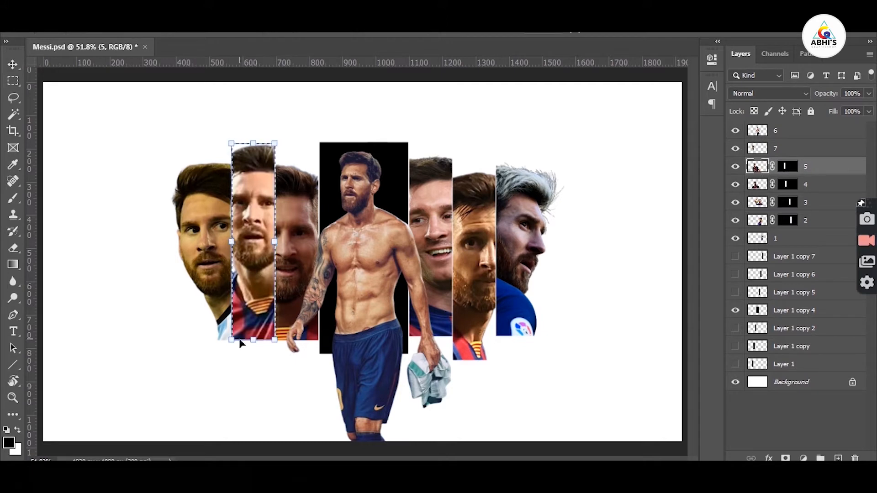
{"action": "left_click_drag", "start_coordinate": [254, 345], "coordinate": [255, 364]}
{"action": "key", "text": "Return"}
{"action": "key", "text": "ctrl+z"}
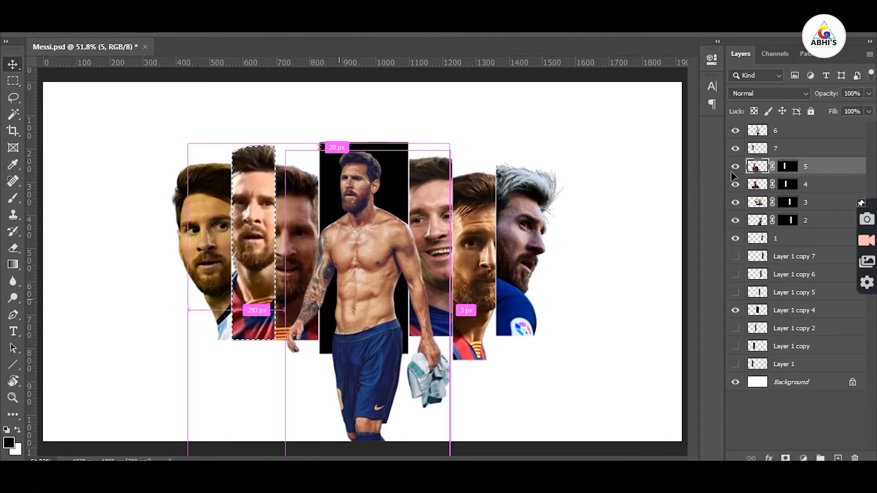
{"action": "left_click", "coordinate": [787, 168], "text": "ctrl"}
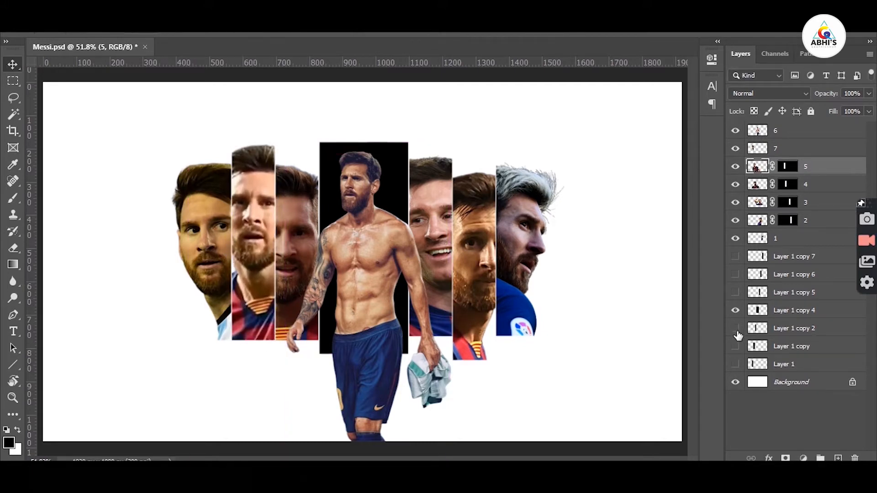
Step: Show the hidden black strip on Layer 1 copy and align it horizontally with the layer 5 portrait strip
{"action": "left_click", "coordinate": [743, 348]}
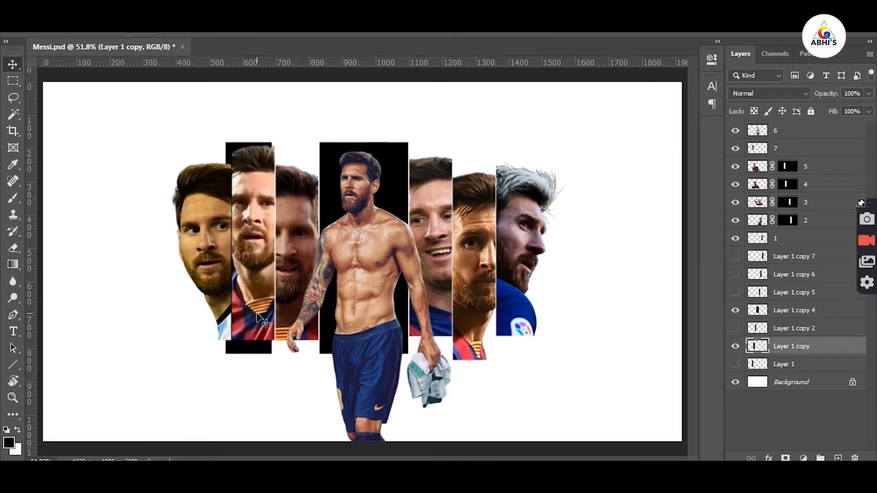
{"action": "key", "text": "Left"}
{"action": "key", "text": "ctrl+t"}
{"action": "left_click_drag", "start_coordinate": [228, 249], "coordinate": [232, 249]}
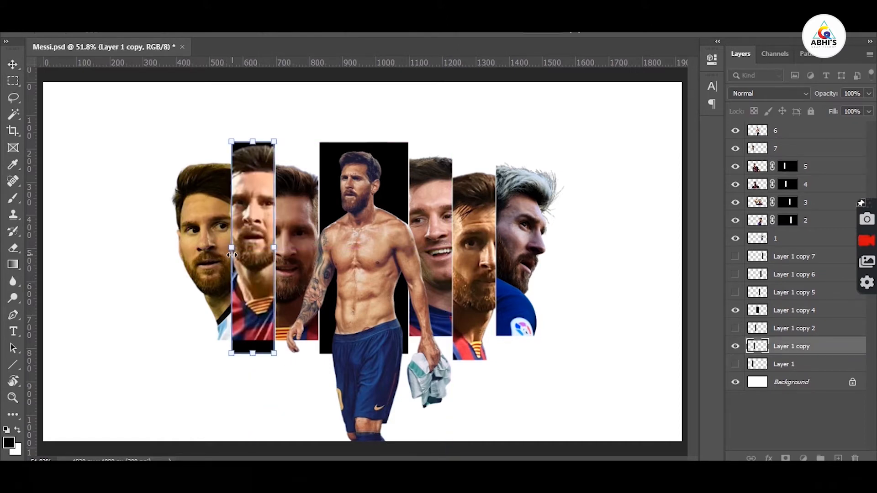
{"action": "key", "text": "Return"}
Step: Load the Layer 1 copy strip as a selection, hide that layer, and fill the selection with white on layer 5's mask
{"action": "left_click", "coordinate": [757, 349], "text": "ctrl"}
{"action": "left_click", "coordinate": [735, 346]}
{"action": "left_click", "coordinate": [682, 227]}
{"action": "key", "text": "Return"}
{"action": "left_click", "coordinate": [801, 183]}
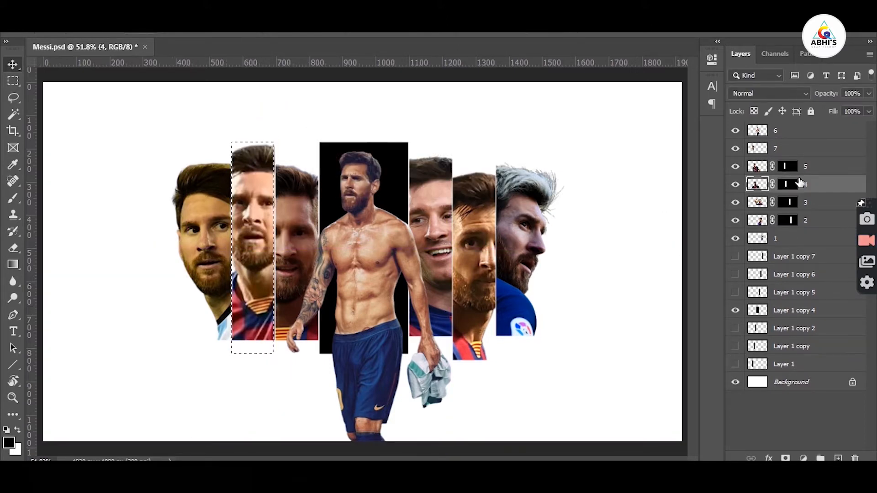
{"action": "left_click", "coordinate": [791, 171]}
{"action": "key", "text": "ctrl+BackSpace"}
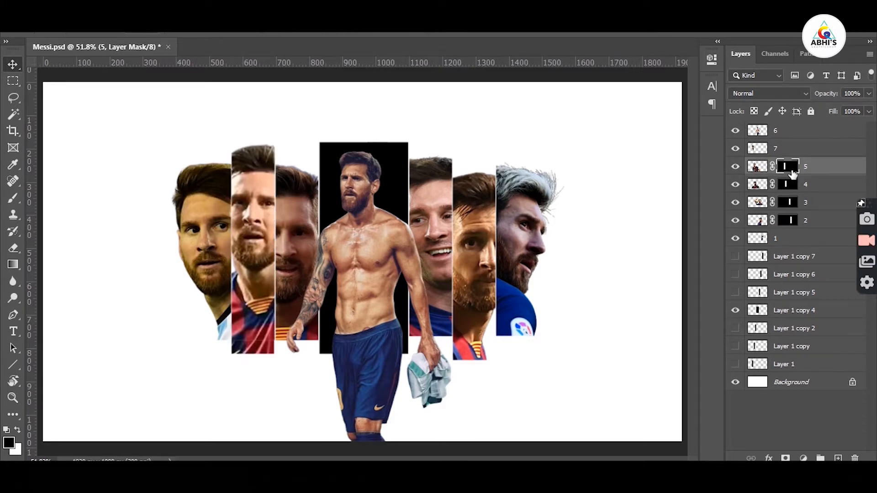
{"action": "left_click", "coordinate": [794, 310]}
{"action": "key", "text": "ctrl+d"}
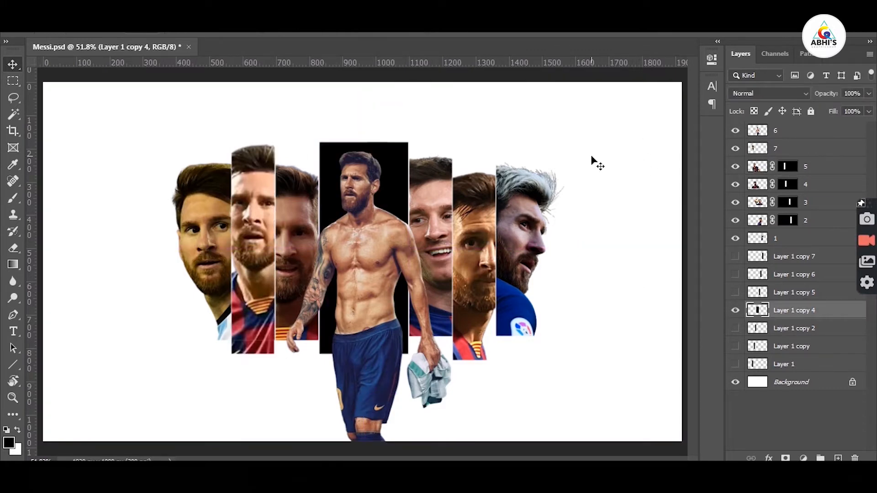
Step: Try desaturating the portraits on layers 1 and 2 directly, and undo both changes
{"action": "left_click", "coordinate": [528, 225], "text": "ctrl"}
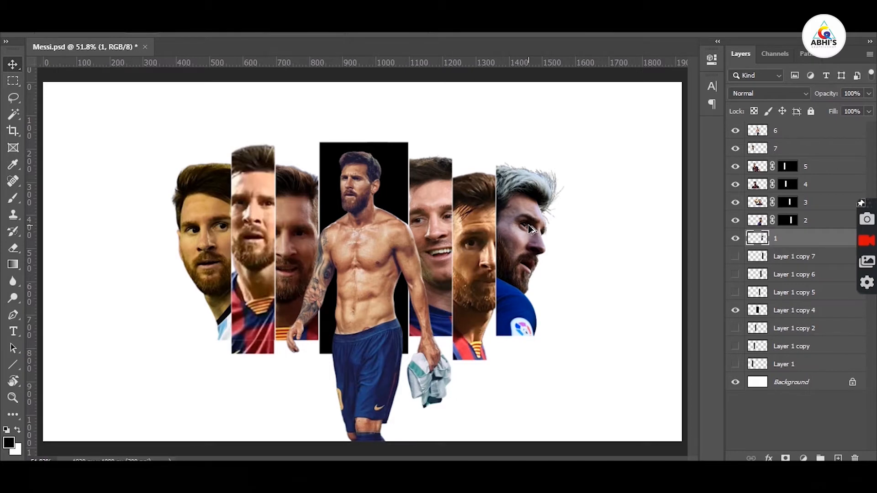
{"action": "key", "text": "ctrl+shift+u"}
{"action": "left_click", "coordinate": [473, 229], "text": "ctrl"}
{"action": "key", "text": "ctrl+shift+u"}
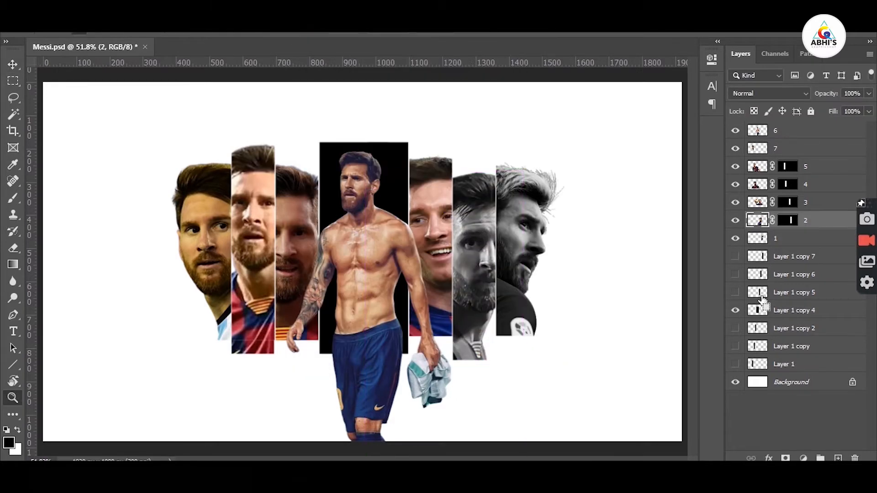
{"action": "left_click", "coordinate": [581, 213]}
{"action": "key", "text": "ctrl+z"}
{"action": "key", "text": "ctrl+z"}
{"action": "key", "text": "ctrl+0"}
Step: Select portrait layers 2 through 7 without the central figure on layer 6, and add a Black & White adjustment layer above them
{"action": "left_click", "coordinate": [13, 65]}
{"action": "left_click", "coordinate": [820, 131], "text": "shift"}
{"action": "left_click", "coordinate": [820, 132], "text": "ctrl"}
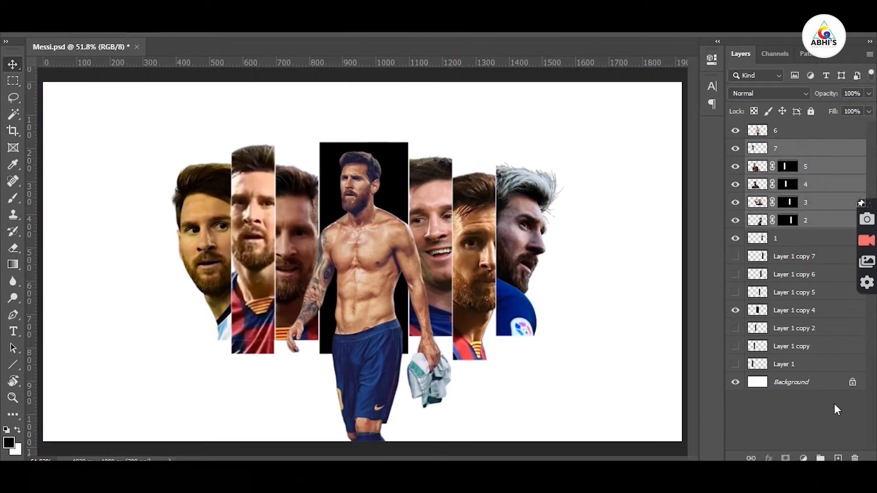
{"action": "left_click", "coordinate": [803, 459]}
{"action": "left_click", "coordinate": [804, 361]}
{"action": "left_click", "coordinate": [676, 55]}
{"action": "left_click", "coordinate": [594, 114]}
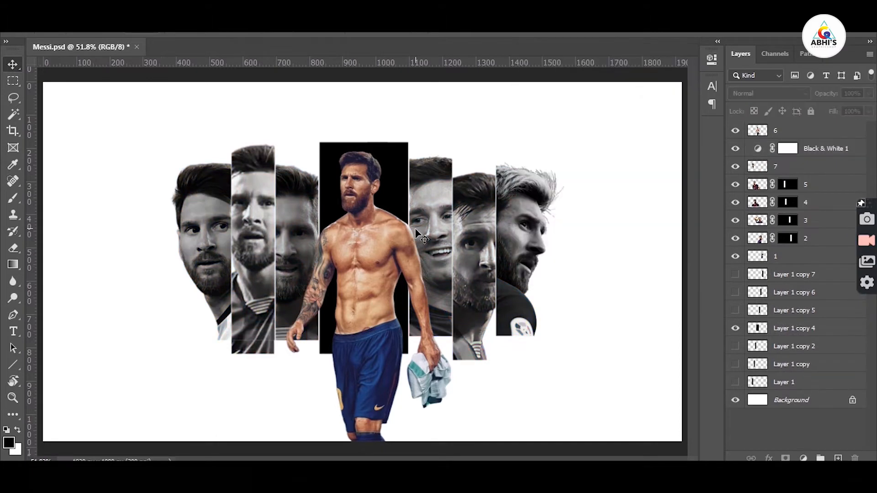
Step: Nudge the outermost portrait on layer 7 left, away from its neighbouring strip
{"action": "left_click", "coordinate": [206, 257]}
{"action": "key", "text": "Left"}
{"action": "key", "text": "Left"}
{"action": "key", "text": "Left"}
{"action": "key", "text": "Left"}
{"action": "key", "text": "Left"}
{"action": "key", "text": "Left"}
Step: Add layer 5 and then layer 4 to the selection, nudging the selected portraits left each time to widen the gaps between strips
{"action": "left_click", "coordinate": [251, 273], "text": "shift"}
{"action": "key", "text": "Left"}
{"action": "key", "text": "Left"}
{"action": "key", "text": "Left"}
{"action": "key", "text": "Left"}
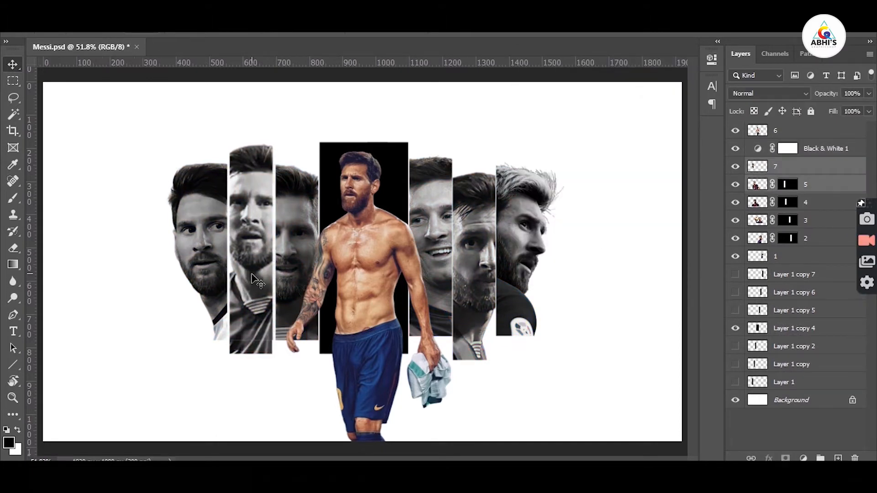
{"action": "left_click", "coordinate": [283, 250], "text": "shift"}
{"action": "key", "text": "Left"}
{"action": "key", "text": "Left"}
{"action": "key", "text": "Left"}
{"action": "key", "text": "Left"}
Step: Nudge the portraits on layers 3, 2 and 1 right, away from the central figure, to open gaps between their strips
{"action": "left_click", "coordinate": [427, 249]}
{"action": "left_click", "coordinate": [475, 240], "text": "shift"}
{"action": "left_click", "coordinate": [519, 233], "text": "shift"}
{"action": "key", "text": "Right"}
{"action": "key", "text": "Right"}
{"action": "key", "text": "Right"}
{"action": "key", "text": "Right"}
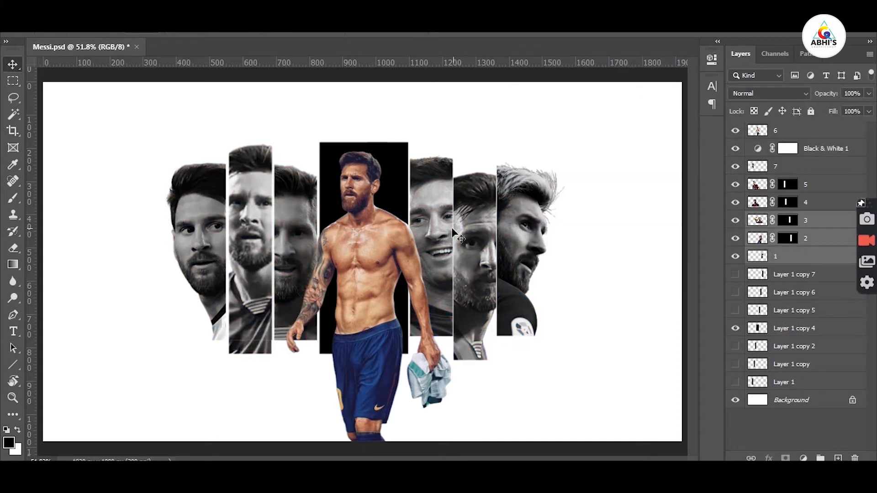
{"action": "key", "text": "Right"}
{"action": "key", "text": "Right"}
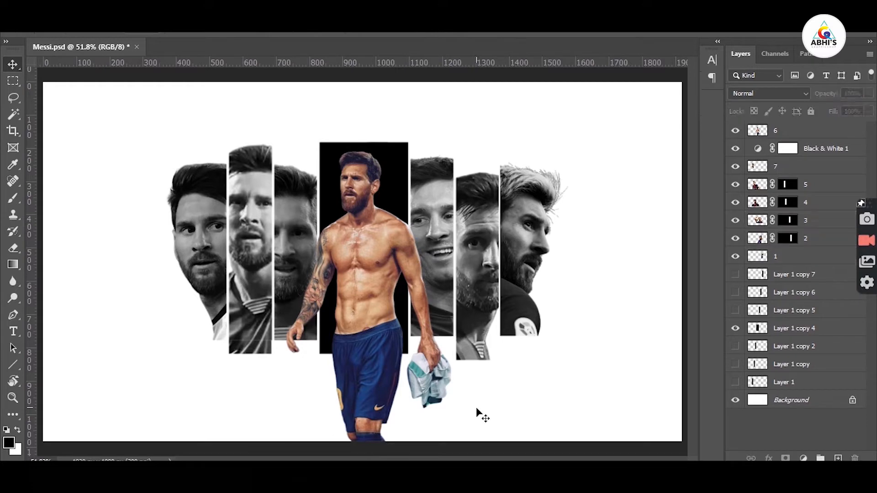
Step: Hide the Black & White 1 adjustment and add Gradient Map adjustment layers above layer 1 and layer 2
{"action": "left_click", "coordinate": [541, 218]}
{"action": "left_click", "coordinate": [735, 149]}
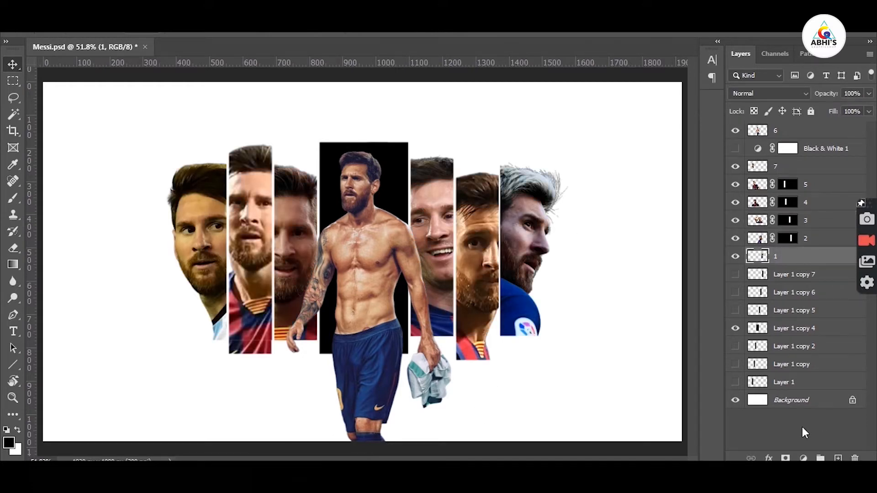
{"action": "left_click", "coordinate": [803, 458]}
{"action": "left_click", "coordinate": [794, 444]}
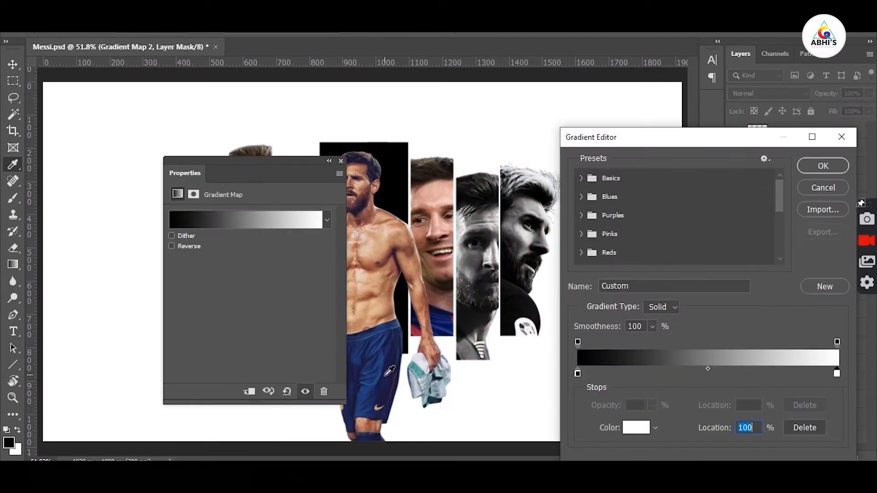
Step: Change the white end stop of the gradient map above layer 2 to a dark blue with a hue of 215°
{"action": "left_click", "coordinate": [629, 427]}
{"action": "left_click_drag", "start_coordinate": [677, 269], "coordinate": [659, 185]}
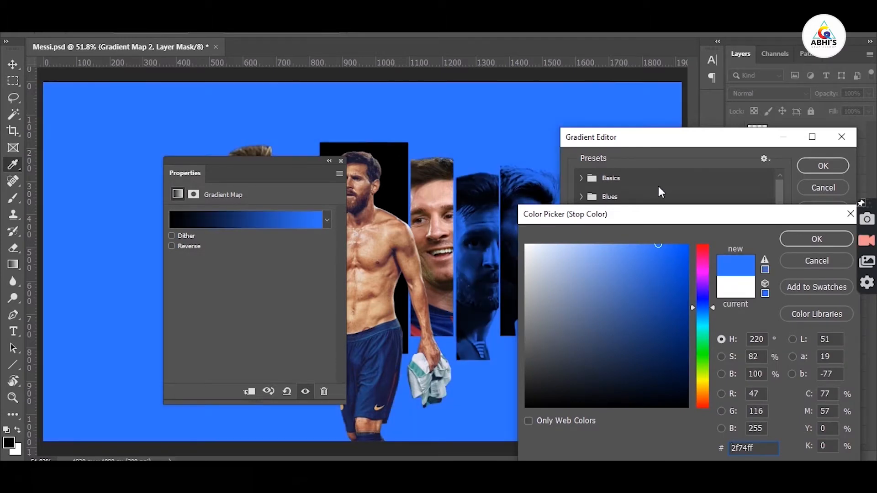
{"action": "left_click_drag", "start_coordinate": [703, 322], "coordinate": [708, 310]}
{"action": "left_click", "coordinate": [678, 315]}
{"action": "left_click", "coordinate": [672, 307]}
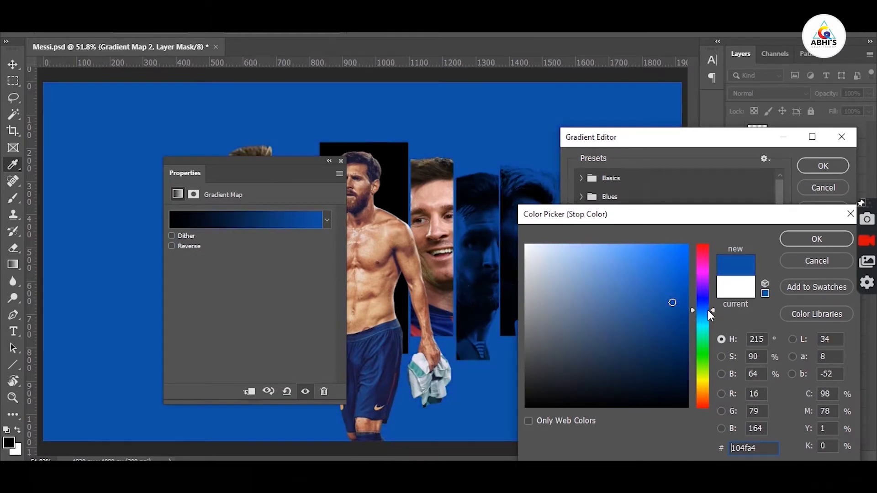
{"action": "left_click", "coordinate": [667, 317]}
{"action": "left_click", "coordinate": [803, 242]}
{"action": "key", "text": "Return"}
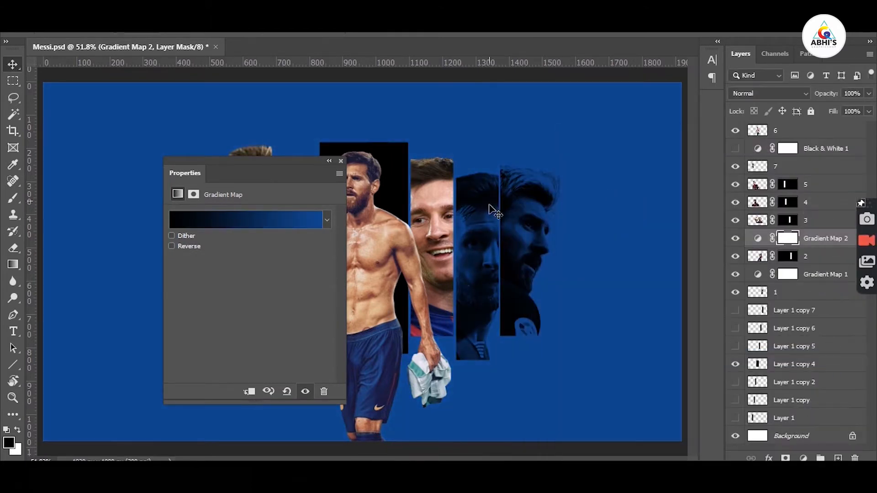
Step: Clip the blue gradient map to layer 2 and brighten its end stop to #3a8dff
{"action": "left_click", "coordinate": [250, 393]}
{"action": "left_click", "coordinate": [254, 216]}
{"action": "mouse_move", "coordinate": [837, 374]}
{"action": "left_mouse_down"}
{"action": "mouse_move", "coordinate": [758, 379]}
{"action": "mouse_move", "coordinate": [837, 379]}
{"action": "left_mouse_up"}
{"action": "left_click", "coordinate": [636, 426]}
{"action": "left_click", "coordinate": [652, 270]}
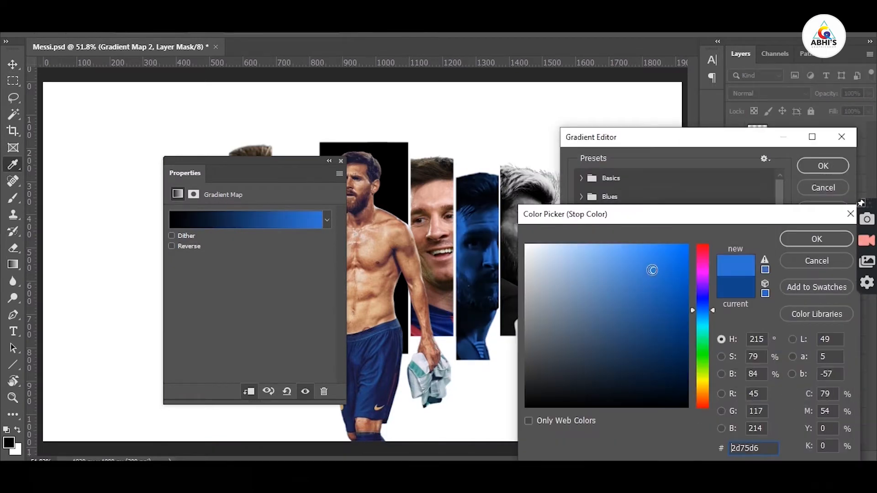
{"action": "mouse_move", "coordinate": [652, 271]}
{"action": "left_mouse_down"}
{"action": "mouse_move", "coordinate": [636, 242]}
{"action": "mouse_move", "coordinate": [605, 244]}
{"action": "mouse_move", "coordinate": [623, 218]}
{"action": "mouse_move", "coordinate": [651, 216]}
{"action": "left_mouse_up"}
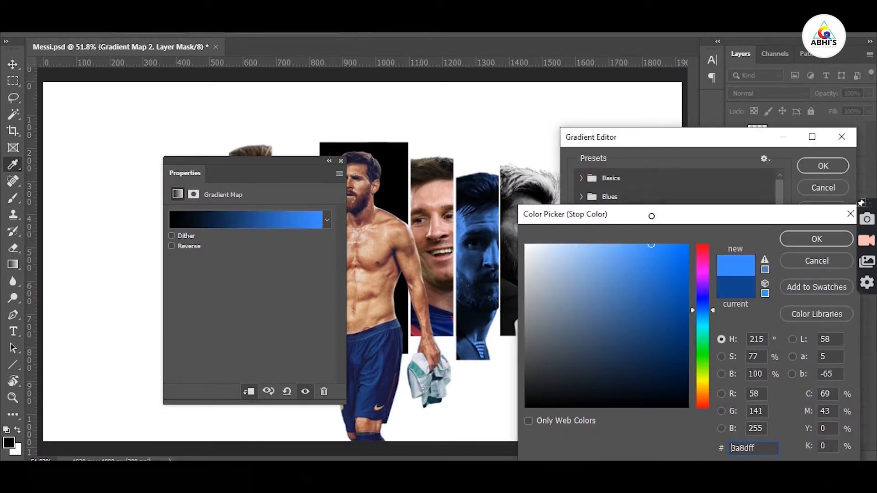
{"action": "key", "text": "Return"}
{"action": "key", "text": "Return"}
{"action": "left_click", "coordinate": [329, 161]}
Step: Duplicate the black-and-white Gradient Map 1, move the copy above layer 4, and clip it to that portrait
{"action": "left_click", "coordinate": [822, 274]}
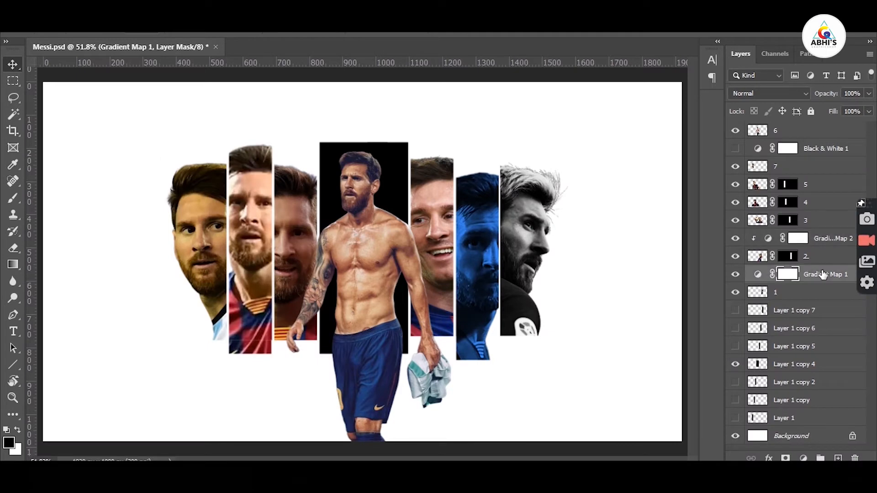
{"action": "key", "text": "ctrl+j"}
{"action": "left_click_drag", "start_coordinate": [823, 274], "coordinate": [822, 199]}
{"action": "double_click", "coordinate": [759, 204]}
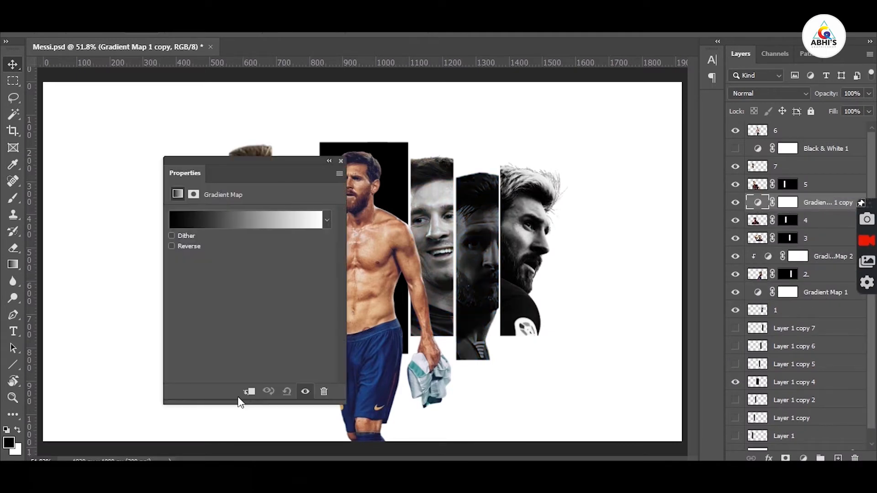
{"action": "left_click", "coordinate": [250, 391]}
{"action": "left_click", "coordinate": [338, 160]}
Step: Duplicate the black-and-white gradient map again and clip the copy to the portrait on layer 3
{"action": "key", "text": "ctrl+j"}
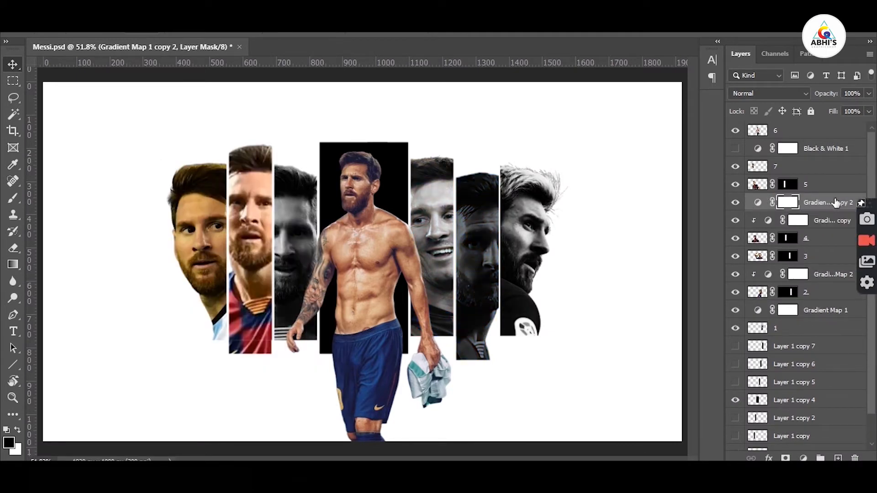
{"action": "double_click", "coordinate": [758, 241]}
{"action": "left_click_drag", "start_coordinate": [835, 202], "coordinate": [786, 173]}
{"action": "left_click", "coordinate": [250, 392]}
{"action": "left_click", "coordinate": [338, 162]}
Step: Make another copy of the black-and-white gradient map, place it directly above layer 7, and clip it to that portrait
{"action": "key", "text": "ctrl+j"}
{"action": "double_click", "coordinate": [759, 133]}
{"action": "left_click", "coordinate": [250, 391]}
{"action": "left_click", "coordinate": [339, 162]}
{"action": "left_click", "coordinate": [435, 186]}
{"action": "left_click_drag", "start_coordinate": [832, 131], "coordinate": [845, 175]}
{"action": "double_click", "coordinate": [757, 166]}
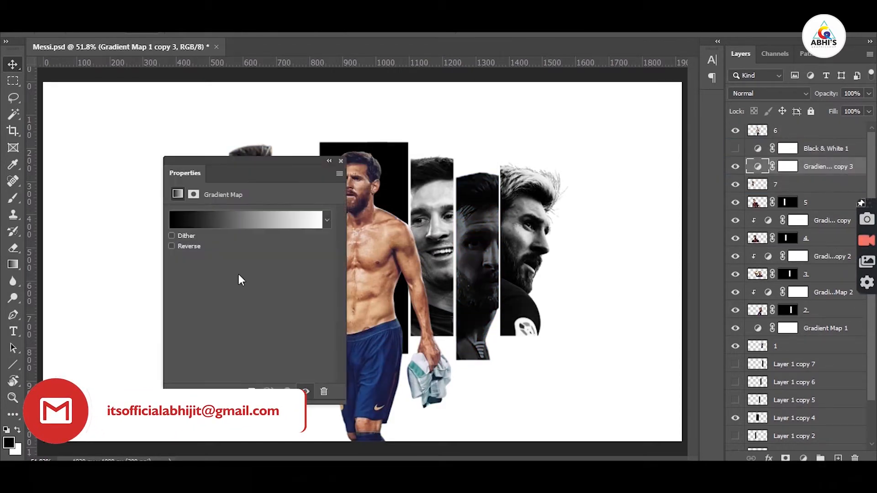
{"action": "left_click", "coordinate": [250, 391]}
{"action": "left_click", "coordinate": [339, 162]}
Step: Duplicate the blue Gradient Map 2, move the copy above layer 5, and clip it to that portrait
{"action": "left_click", "coordinate": [845, 291]}
{"action": "key", "text": "ctrl+j"}
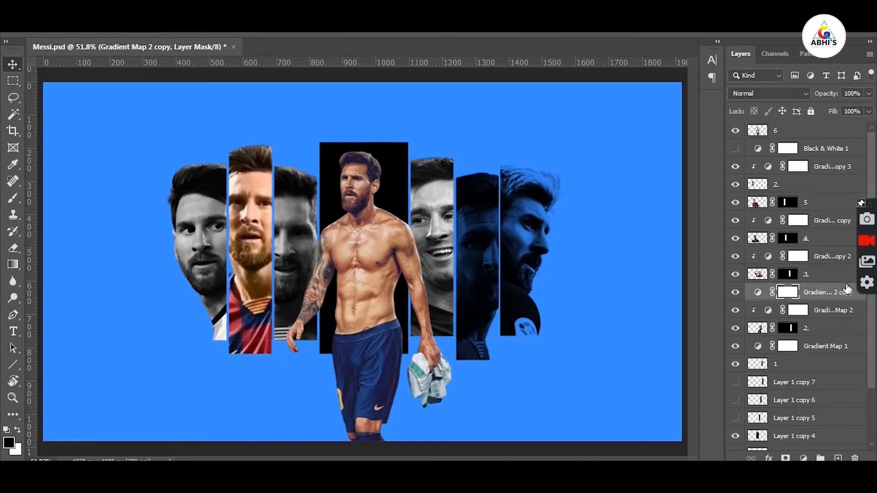
{"action": "left_click_drag", "start_coordinate": [848, 289], "coordinate": [818, 206]}
{"action": "double_click", "coordinate": [768, 203]}
{"action": "left_click", "coordinate": [250, 392]}
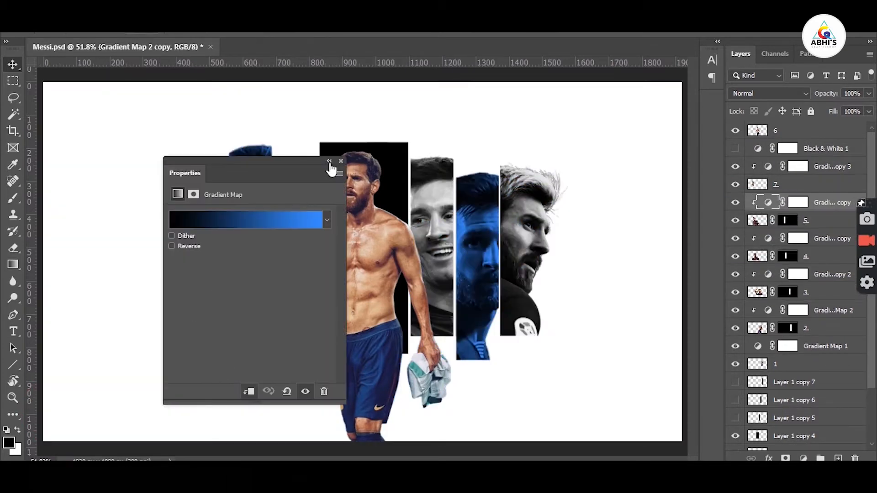
{"action": "left_click", "coordinate": [329, 162]}
Step: With the layer 4 strip shape loaded as a selection, add a new empty layer above layer 6
{"action": "left_click", "coordinate": [432, 190]}
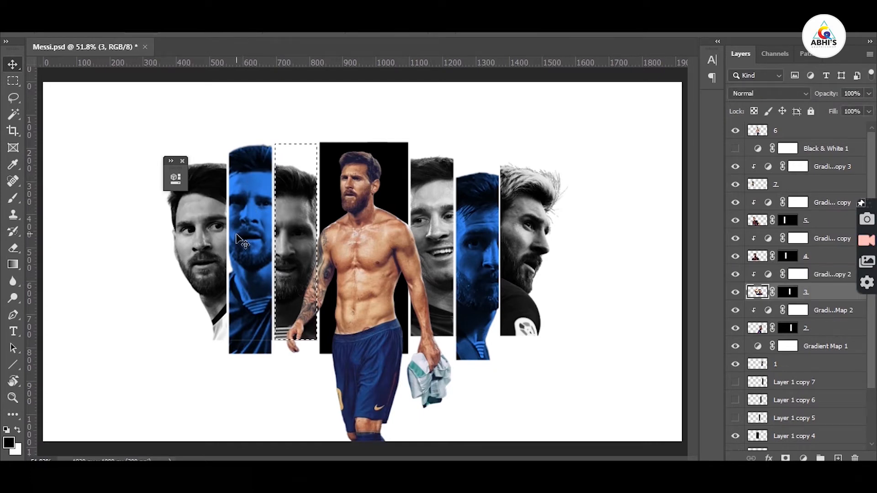
{"action": "left_click", "coordinate": [809, 131]}
{"action": "left_click", "coordinate": [837, 458]}
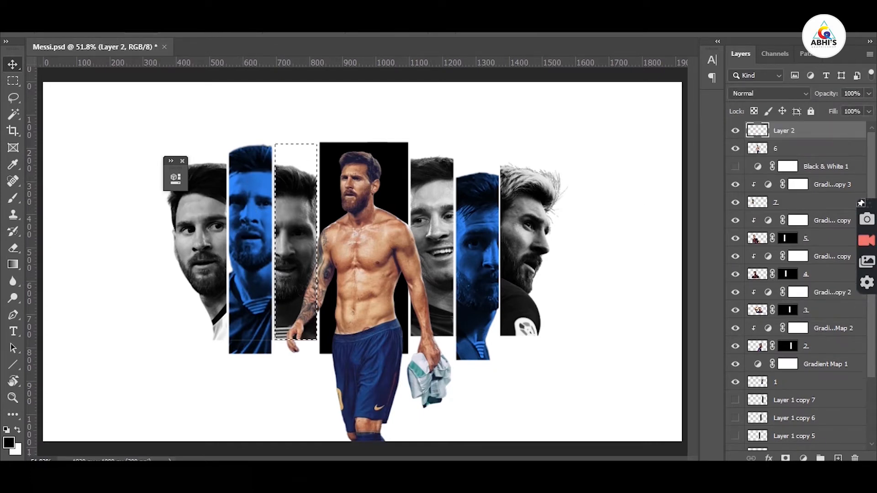
Step: Stroke the strip selection with a 5 px centered black outline and stretch the outline above and below the layer 4 portrait
{"action": "left_click", "coordinate": [67, 9]}
{"action": "left_click", "coordinate": [417, 114]}
{"action": "key", "text": "b"}
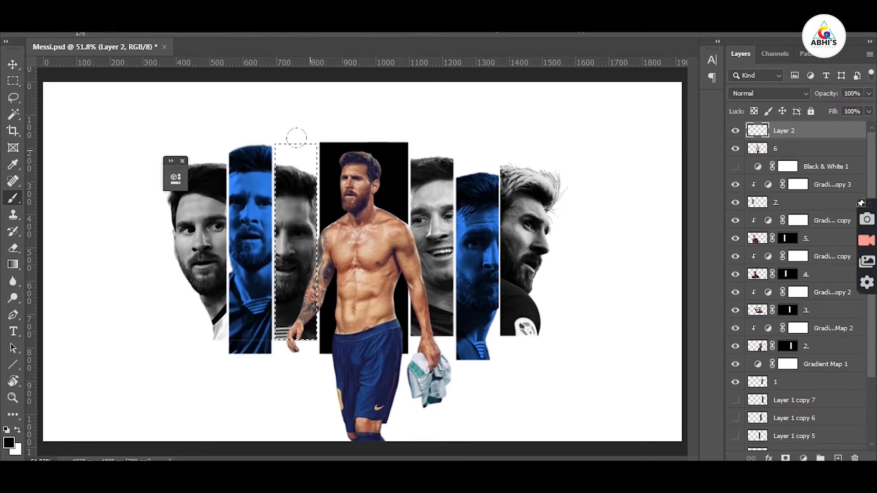
{"action": "left_click", "coordinate": [95, 33]}
{"action": "left_click", "coordinate": [252, 110]}
{"action": "left_click", "coordinate": [67, 9]}
{"action": "left_click", "coordinate": [87, 218]}
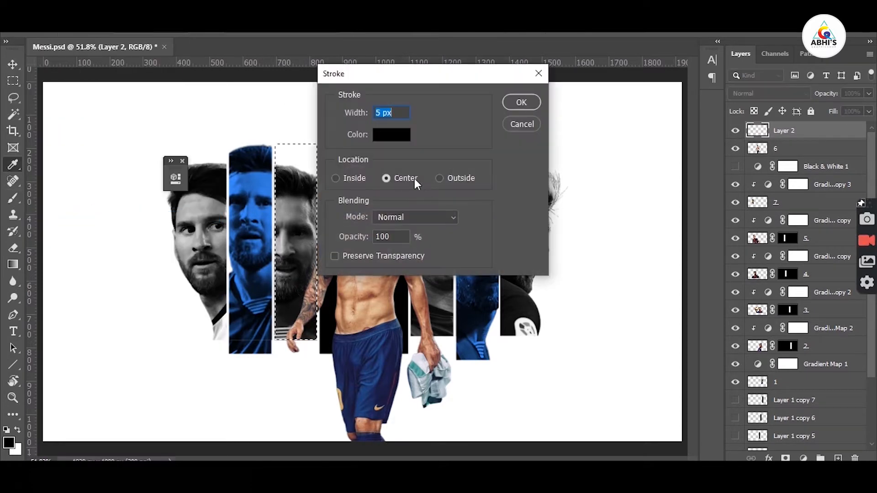
{"action": "key", "text": "Return"}
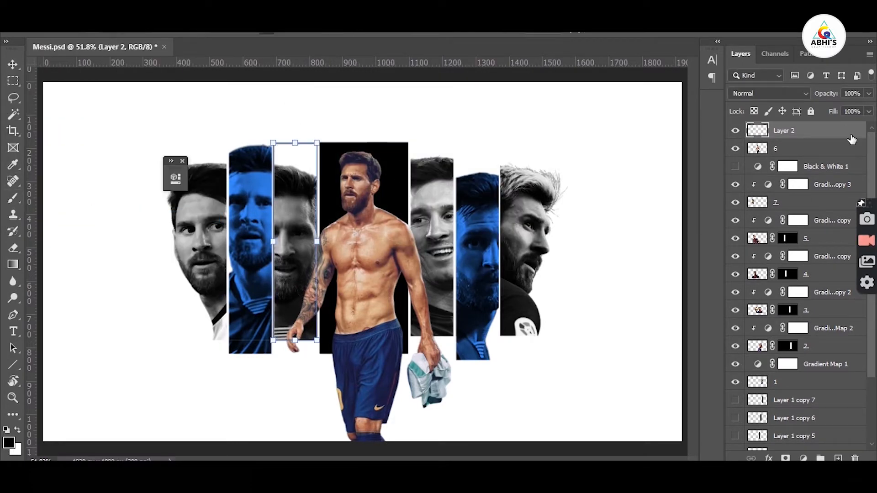
{"action": "left_click_drag", "start_coordinate": [294, 340], "coordinate": [295, 389]}
{"action": "key", "text": "Return"}
Step: Fade out the top and bottom edges of the strip outline on Layer 2 using a soft eraser with 0% hardness
{"action": "key", "text": "b"}
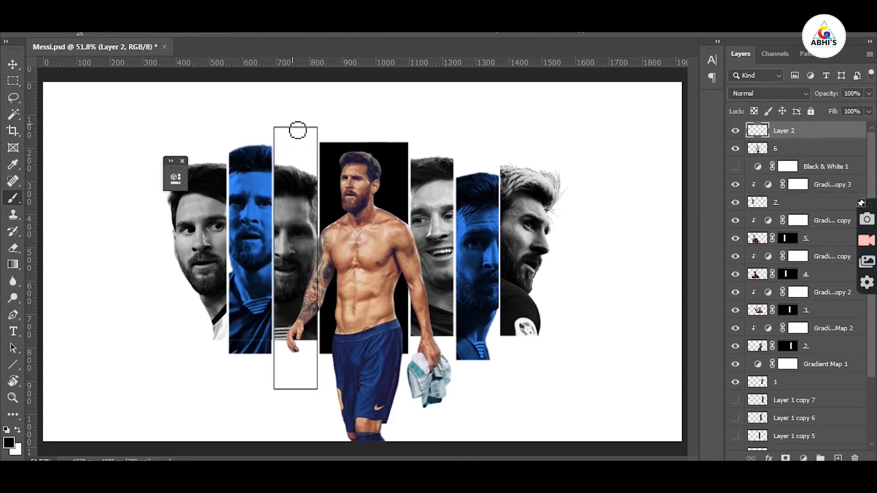
{"action": "left_click", "coordinate": [80, 34]}
{"action": "left_click_drag", "start_coordinate": [119, 95], "coordinate": [17, 89]}
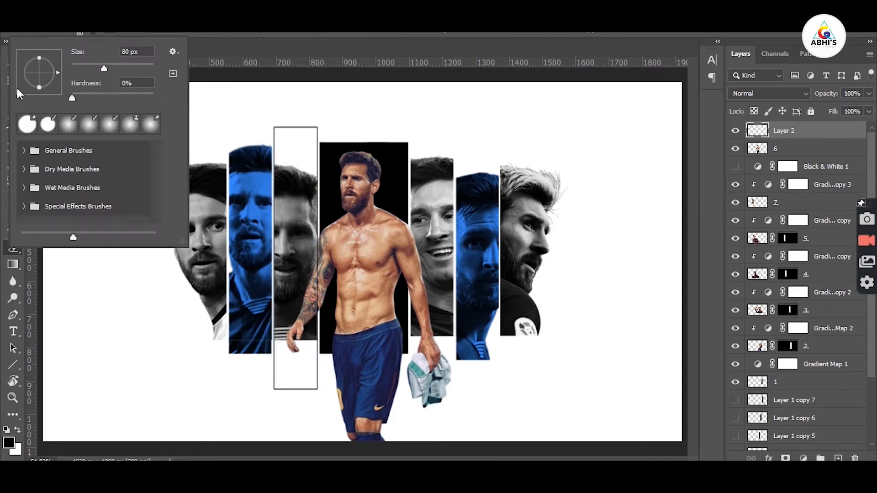
{"action": "left_click_drag", "start_coordinate": [258, 128], "coordinate": [371, 128]}
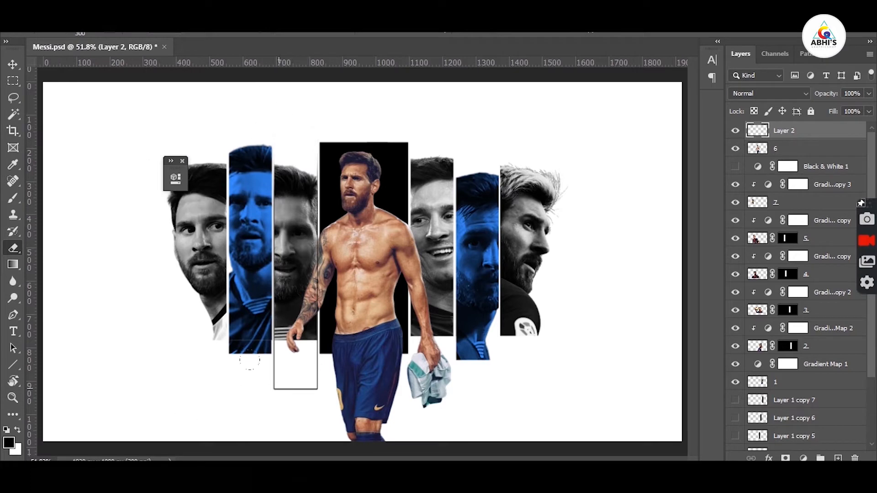
{"action": "left_click_drag", "start_coordinate": [296, 136], "coordinate": [295, 112]}
{"action": "key", "text": "Return"}
{"action": "key", "text": "v"}
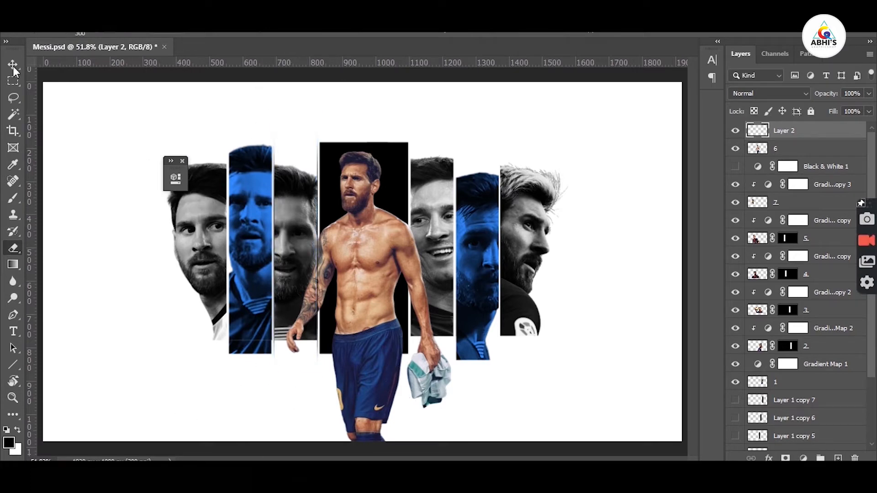
Step: Move Layer 2 directly below layer 1 and stretch its faded lines further above and below the layer 4 portrait
{"action": "left_click_drag", "start_coordinate": [791, 132], "coordinate": [813, 387]}
{"action": "key", "text": "ctrl+t"}
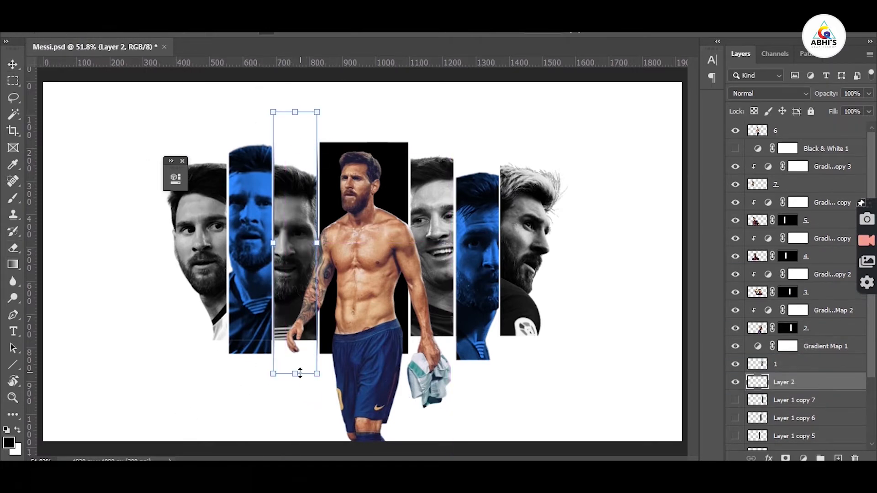
{"action": "left_click_drag", "start_coordinate": [300, 373], "coordinate": [300, 404]}
{"action": "key", "text": "Return"}
{"action": "key", "text": "ctrl+t"}
{"action": "left_click_drag", "start_coordinate": [295, 112], "coordinate": [297, 97]}
{"action": "key", "text": "Return"}
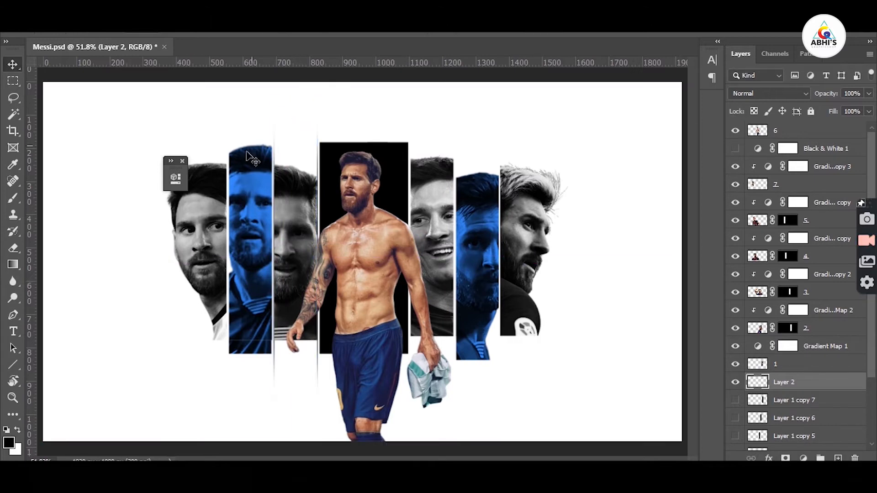
Step: Duplicate the faded line pair repeatedly and align the copies with the edges of the other portrait strips on both sides
{"action": "key", "text": "ctrl+j"}
{"action": "key", "text": "ctrl+t"}
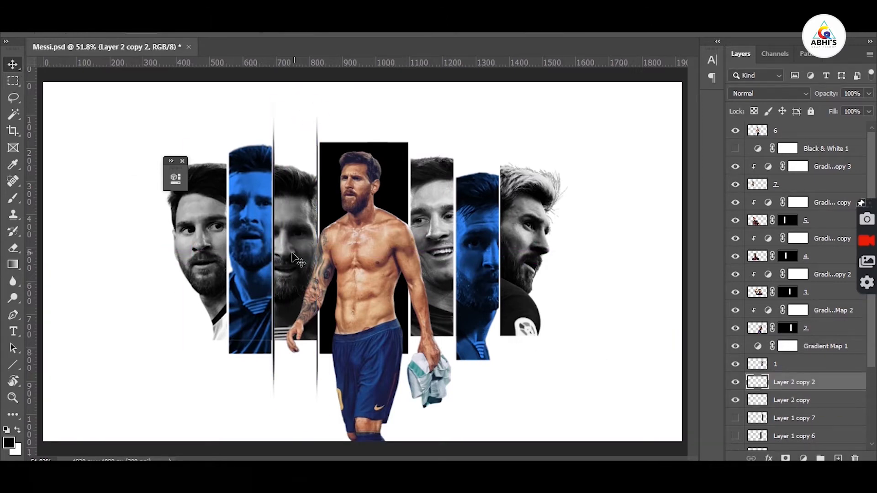
{"action": "left_click_drag", "start_coordinate": [274, 376], "coordinate": [414, 374]}
{"action": "left_click", "coordinate": [275, 374]}
{"action": "left_click_drag", "start_coordinate": [455, 144], "coordinate": [564, 150]}
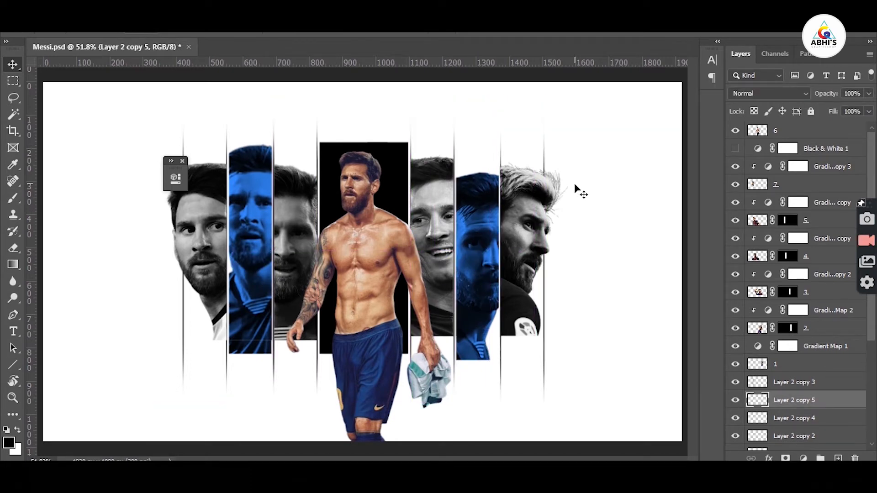
Step: Shorten the line pair beside the layer 1 portrait and shift Layer 2 copy 4 slightly down to stagger the lines
{"action": "left_click_drag", "start_coordinate": [520, 425], "coordinate": [522, 383]}
{"action": "key", "text": "Return"}
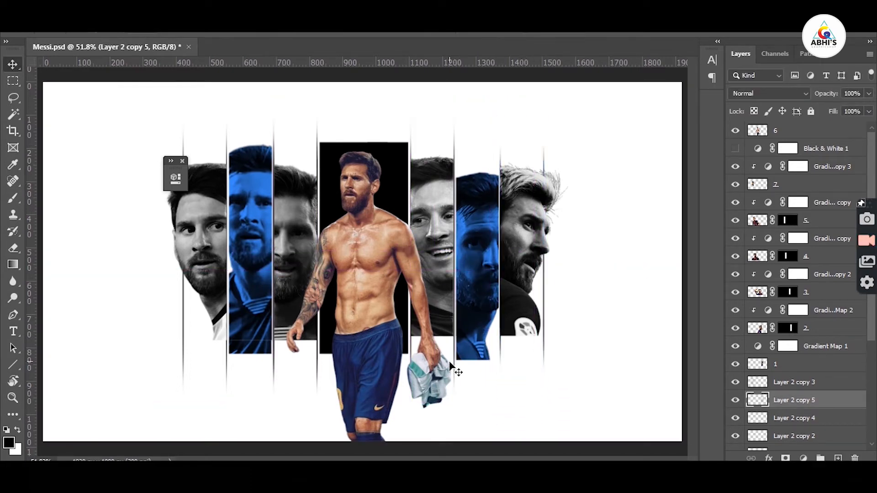
{"action": "left_click", "coordinate": [456, 369]}
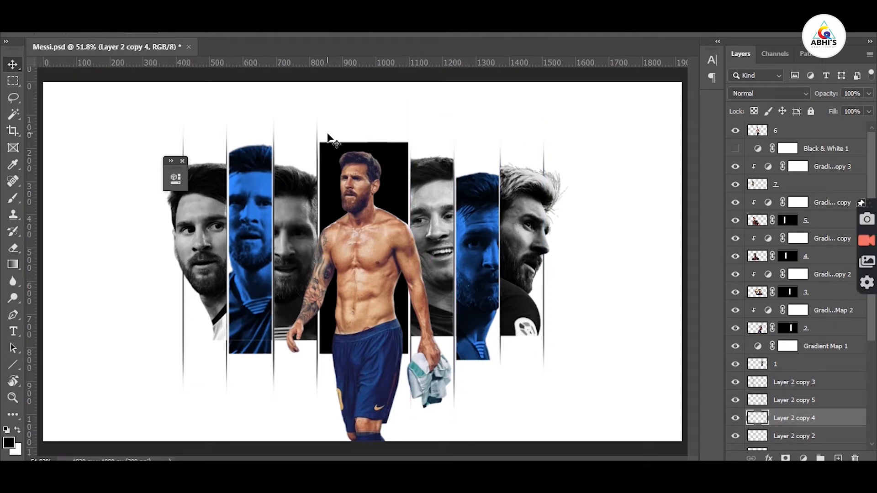
Step: Extend the black rectangle behind the central figure up to the canvas edge and set its opacity to 88%
{"action": "left_click_drag", "start_coordinate": [328, 137], "coordinate": [361, 87]}
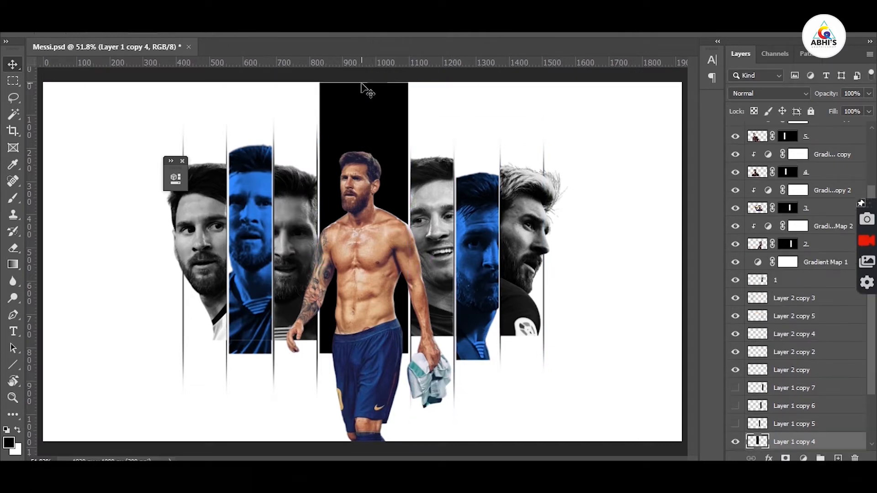
{"action": "key", "text": "2"}
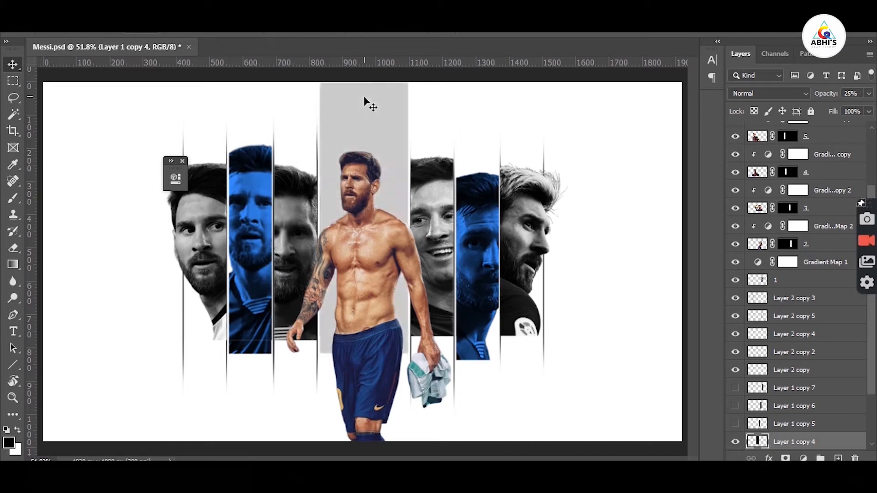
{"action": "key", "text": "8"}
{"action": "key", "text": "8"}
Step: Brighten the layer 7 portrait with a Brightness/Contrast adjustment
{"action": "left_click", "coordinate": [206, 233]}
{"action": "key", "text": "5"}
{"action": "key", "text": "0"}
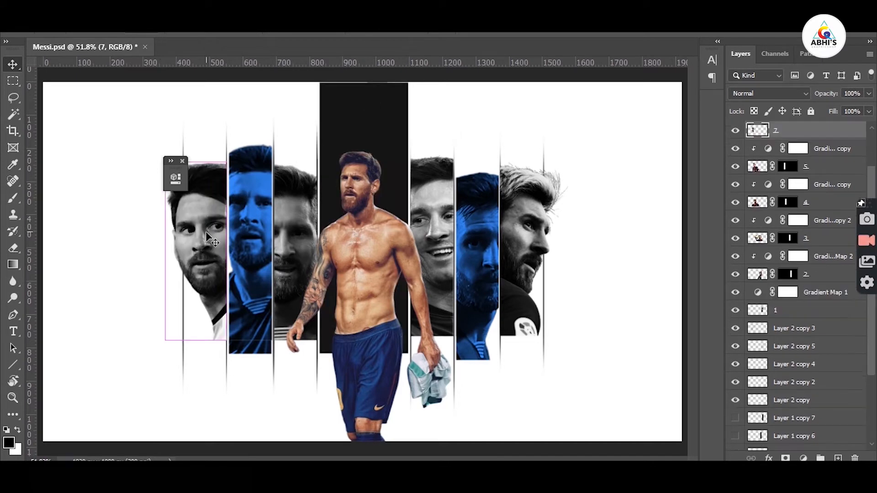
{"action": "left_click", "coordinate": [69, 11]}
{"action": "mouse_move", "coordinate": [104, 44]}
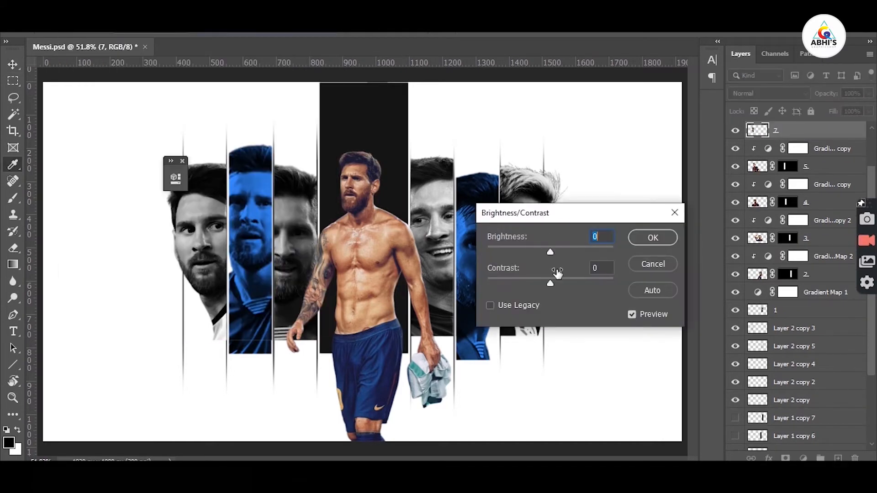
{"action": "left_click_drag", "start_coordinate": [550, 250], "coordinate": [575, 250]}
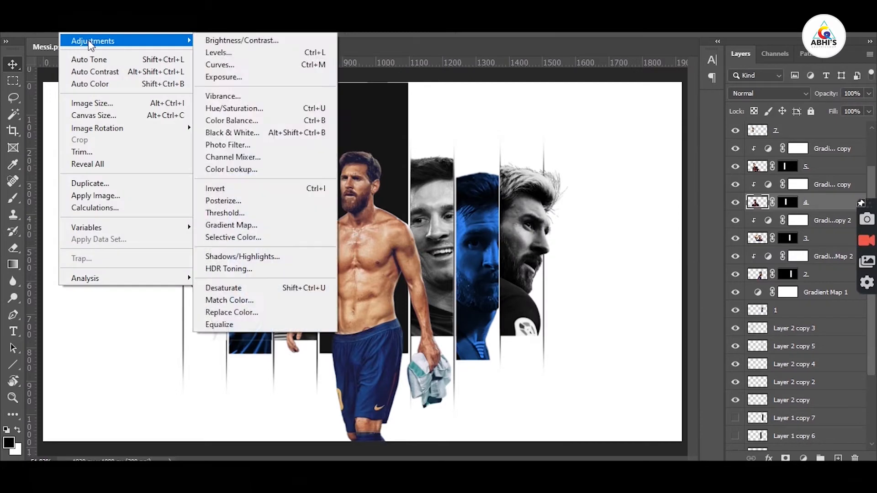
Step: Apply Brightness/Contrast to the layer 4 portrait with brightness 124 and contrast -33
{"action": "left_click", "coordinate": [243, 40]}
{"action": "left_click_drag", "start_coordinate": [550, 251], "coordinate": [602, 251]}
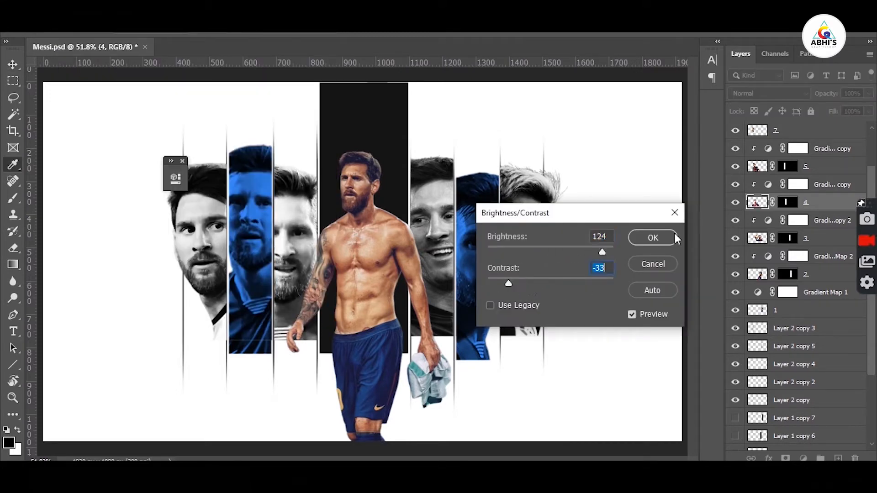
{"action": "left_click", "coordinate": [676, 237]}
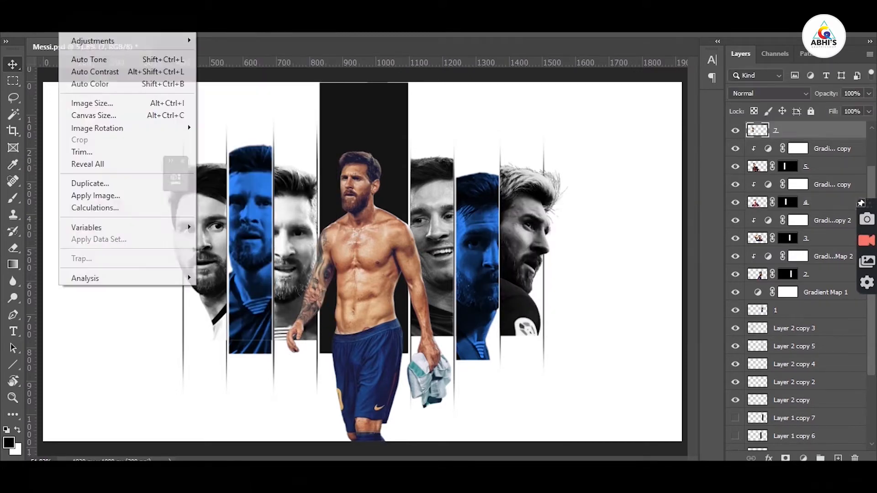
Step: Soften the layer 7 portrait with Brightness/Contrast, setting the contrast to -50
{"action": "left_click", "coordinate": [215, 39]}
{"action": "left_click_drag", "start_coordinate": [550, 284], "coordinate": [436, 297]}
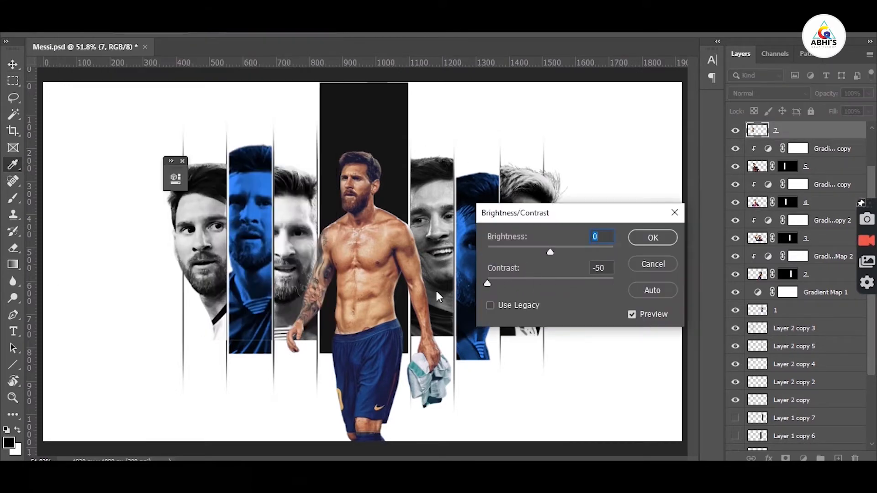
{"action": "mouse_move", "coordinate": [550, 251]}
{"action": "left_mouse_down"}
{"action": "mouse_move", "coordinate": [591, 251]}
{"action": "mouse_move", "coordinate": [551, 252]}
{"action": "left_mouse_up"}
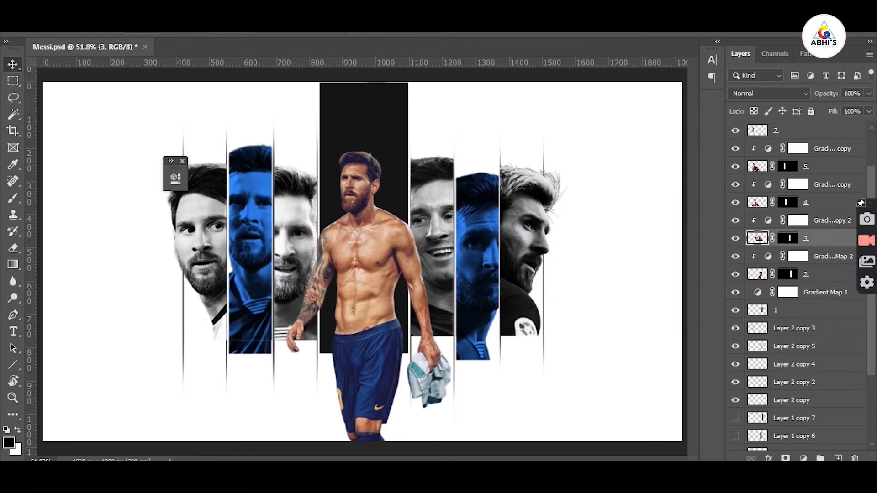
Step: Brighten the layer 3 portrait with a Brightness/Contrast adjustment
{"action": "left_click", "coordinate": [57, 26]}
{"action": "mouse_move", "coordinate": [92, 37]}
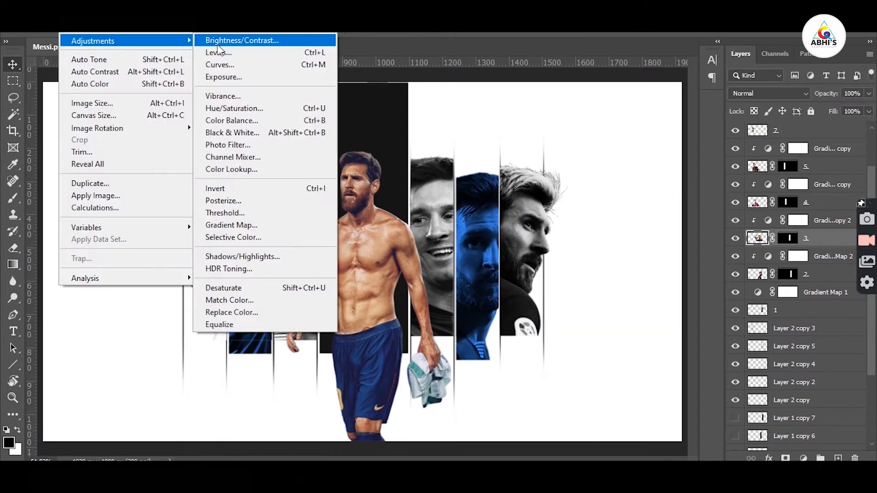
{"action": "left_click", "coordinate": [232, 37]}
{"action": "left_click_drag", "start_coordinate": [550, 251], "coordinate": [569, 251]}
{"action": "left_click", "coordinate": [653, 238]}
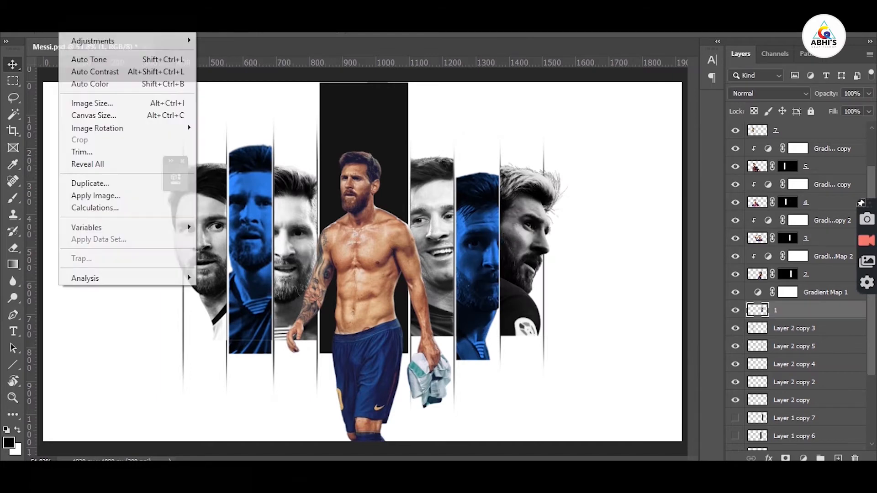
Step: Apply Brightness/Contrast to the layer 1 portrait with brightness 57 and contrast -17
{"action": "left_click", "coordinate": [214, 40]}
{"action": "left_click_drag", "start_coordinate": [548, 252], "coordinate": [574, 252]}
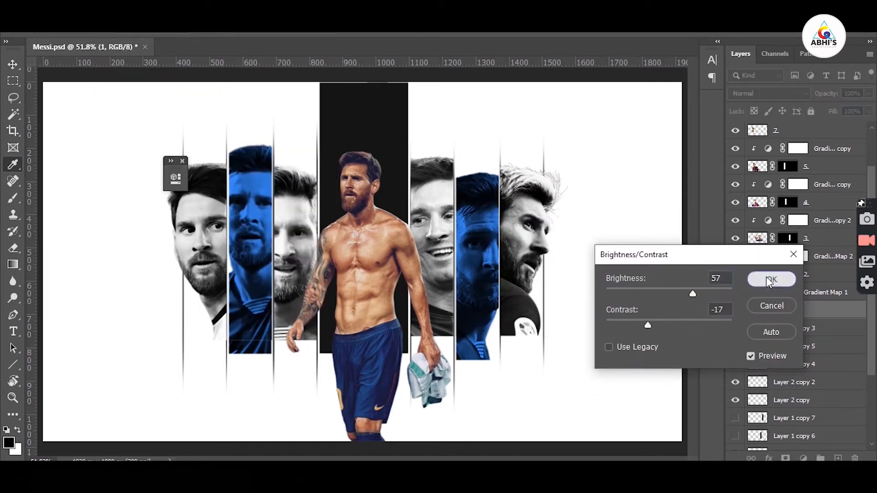
{"action": "left_click", "coordinate": [770, 279]}
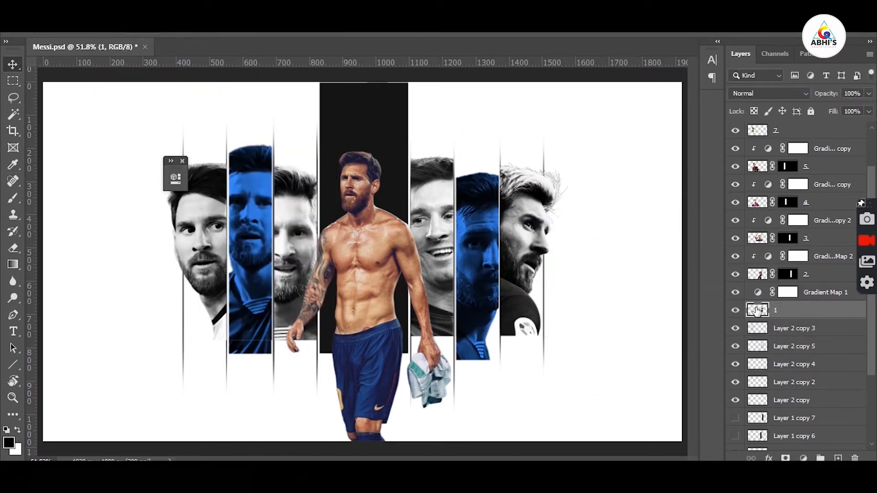
Step: Add a mask to layer 1 and paint with a soft black brush to fade the lower parts of the layer 1 and layer 3 portraits
{"action": "left_click", "coordinate": [96, 32]}
{"action": "mouse_move", "coordinate": [540, 340]}
{"action": "left_mouse_down"}
{"action": "mouse_move", "coordinate": [494, 307]}
{"action": "mouse_move", "coordinate": [512, 387]}
{"action": "left_mouse_up"}
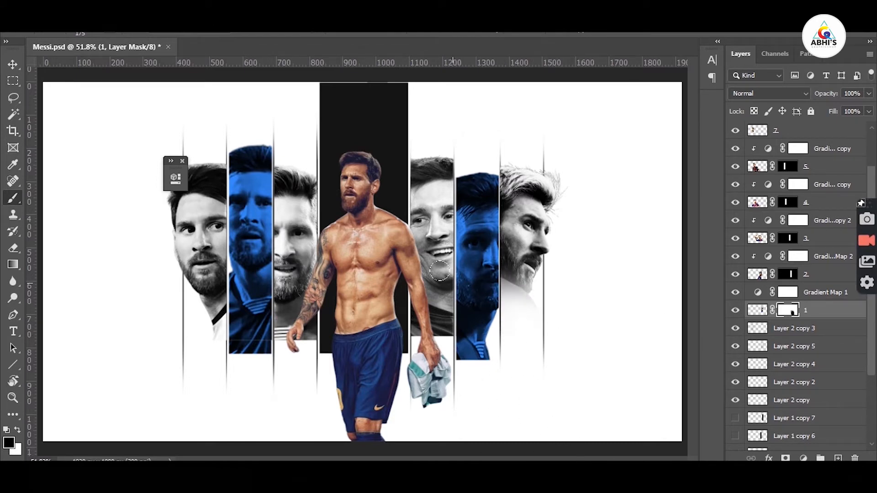
{"action": "left_click", "coordinate": [788, 238]}
{"action": "left_click_drag", "start_coordinate": [431, 281], "coordinate": [442, 322]}
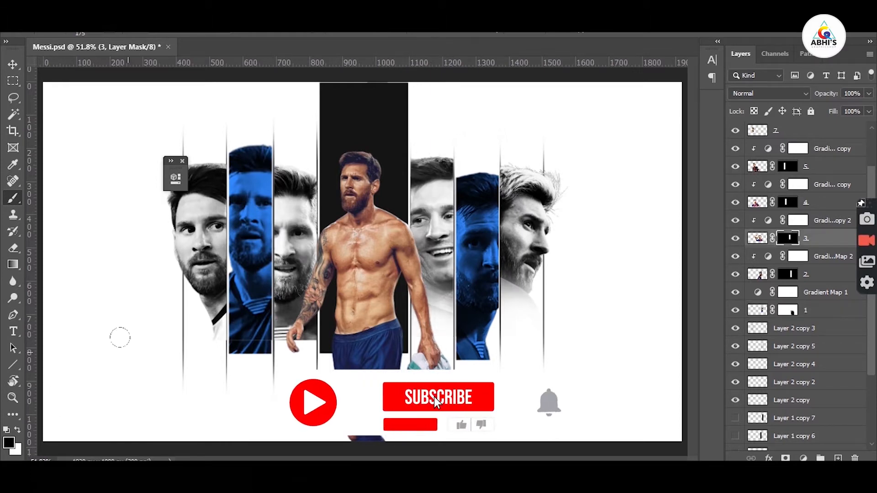
Step: Fade the lower parts of the layer 4 and layer 7 portraits into white by painting black on their layer masks
{"action": "left_click", "coordinate": [783, 170]}
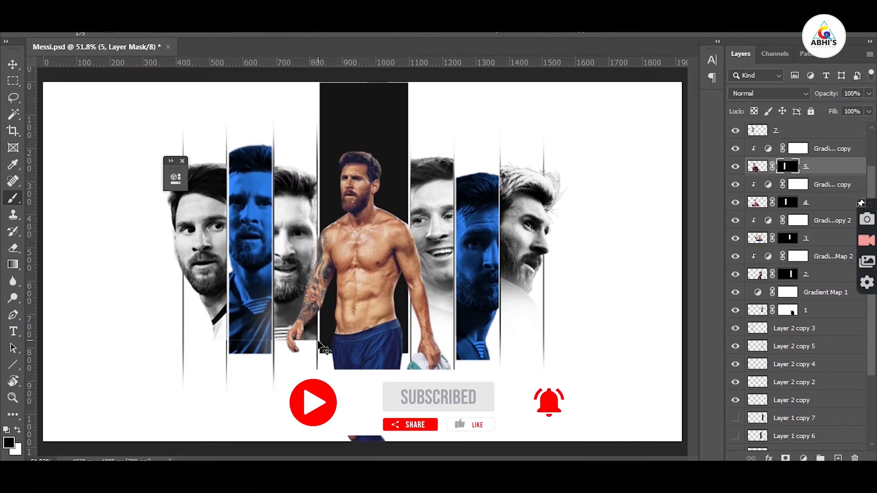
{"action": "left_click", "coordinate": [787, 202]}
{"action": "left_click", "coordinate": [787, 205]}
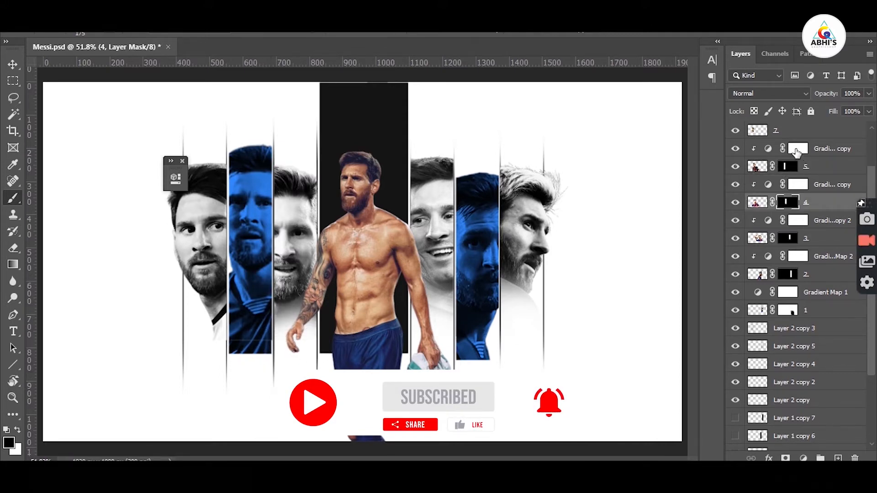
{"action": "scroll", "coordinate": [797, 152], "scroll_direction": "up", "scroll_amount": 2}
{"action": "left_click", "coordinate": [788, 166]}
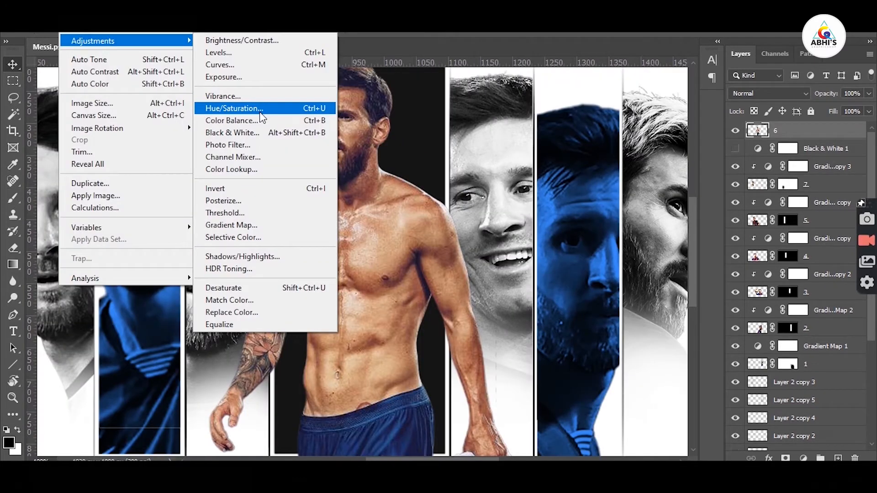
Step: Desaturate the skin of the central figure on layer 6 with Hue/Saturation, setting both Yellows and Reds saturation to -100
{"action": "left_click", "coordinate": [259, 112]}
{"action": "left_click", "coordinate": [556, 120]}
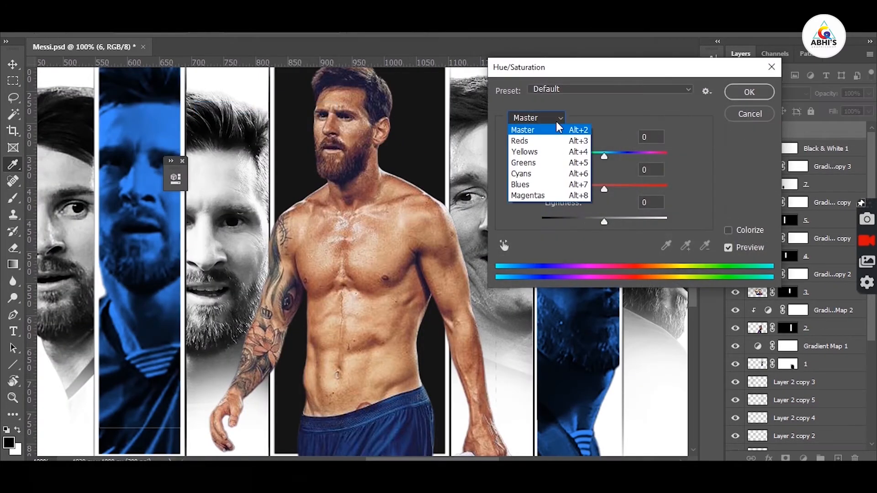
{"action": "left_click", "coordinate": [576, 152]}
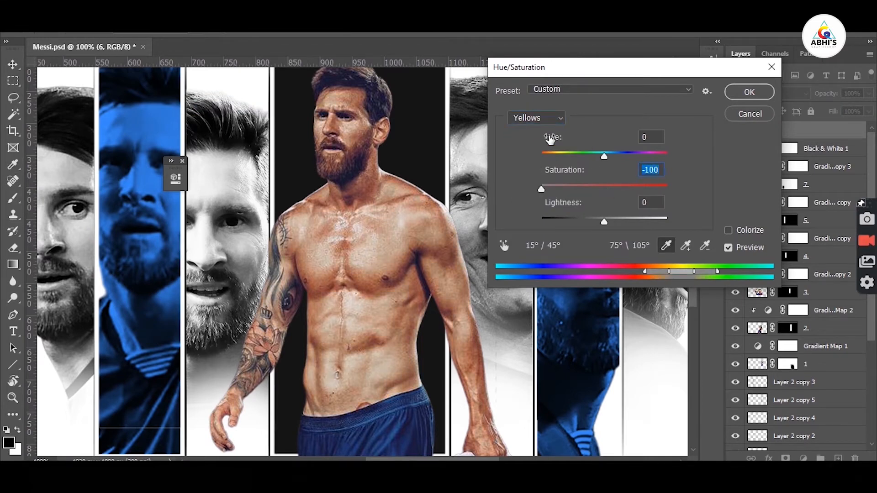
{"action": "left_click", "coordinate": [548, 119]}
{"action": "left_click", "coordinate": [541, 152]}
{"action": "left_click", "coordinate": [546, 119]}
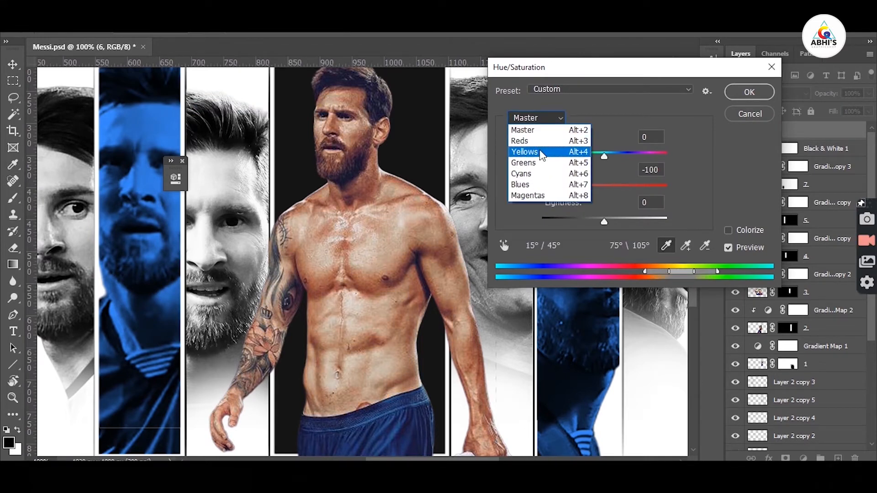
{"action": "left_click", "coordinate": [535, 143]}
{"action": "left_click_drag", "start_coordinate": [604, 189], "coordinate": [539, 188]}
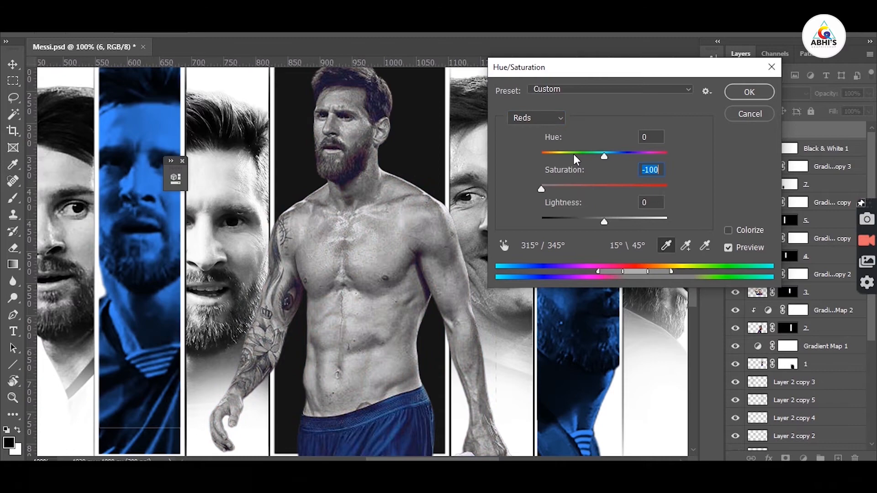
{"action": "left_click", "coordinate": [736, 85]}
{"action": "key", "text": "ctrl+0"}
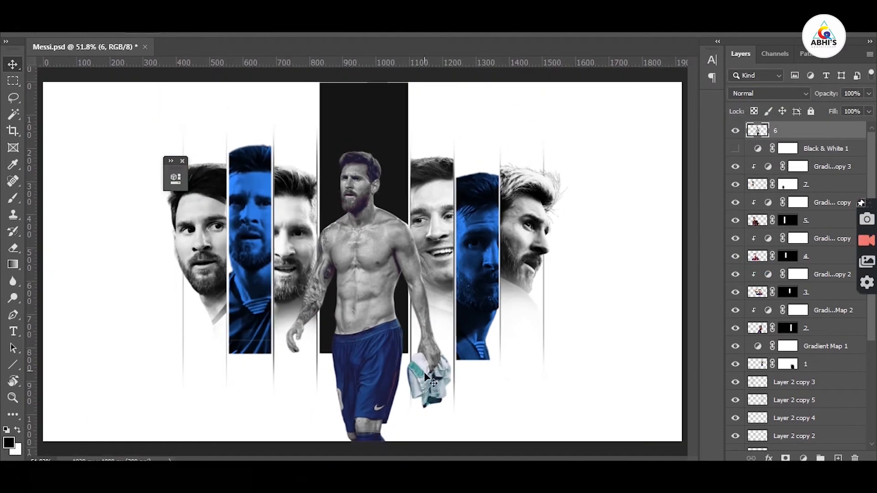
Step: Adjust layer 6 with Hue/Saturation, setting Greens saturation to -100 and boosting Cyans and Blues saturation to intensify the shorts and towel
{"action": "left_click", "coordinate": [69, 10]}
{"action": "mouse_move", "coordinate": [83, 42]}
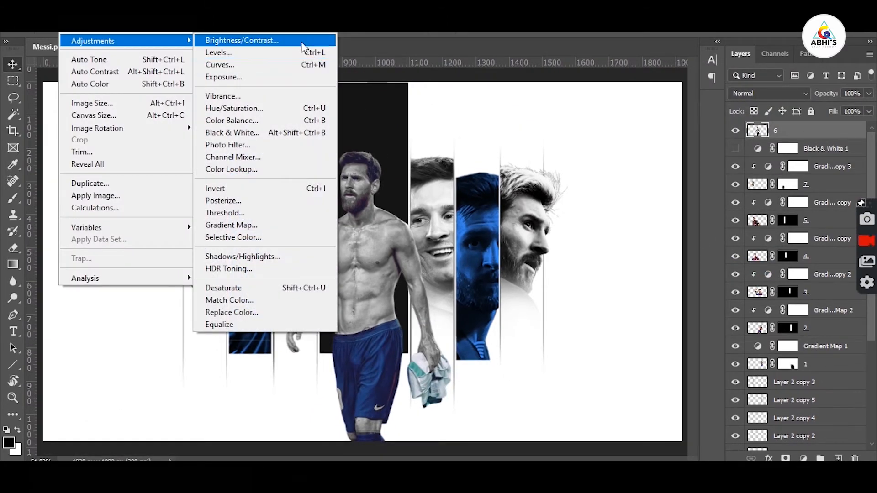
{"action": "left_click", "coordinate": [266, 109]}
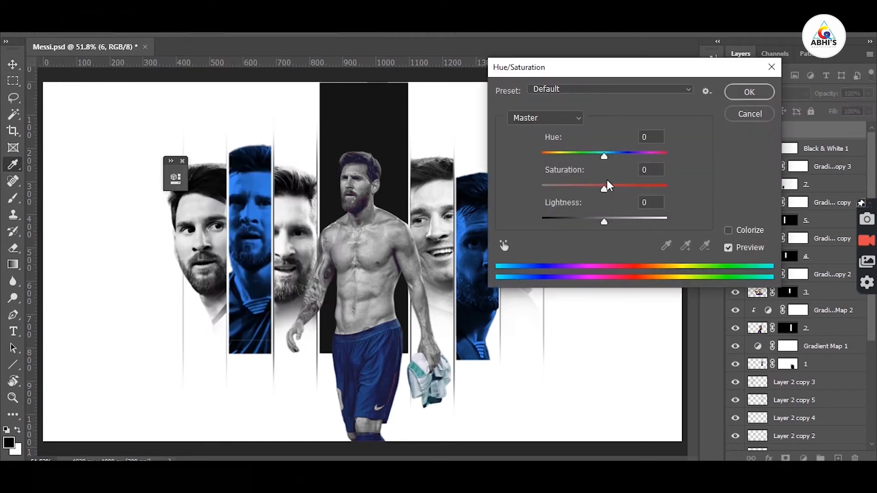
{"action": "left_click", "coordinate": [555, 118]}
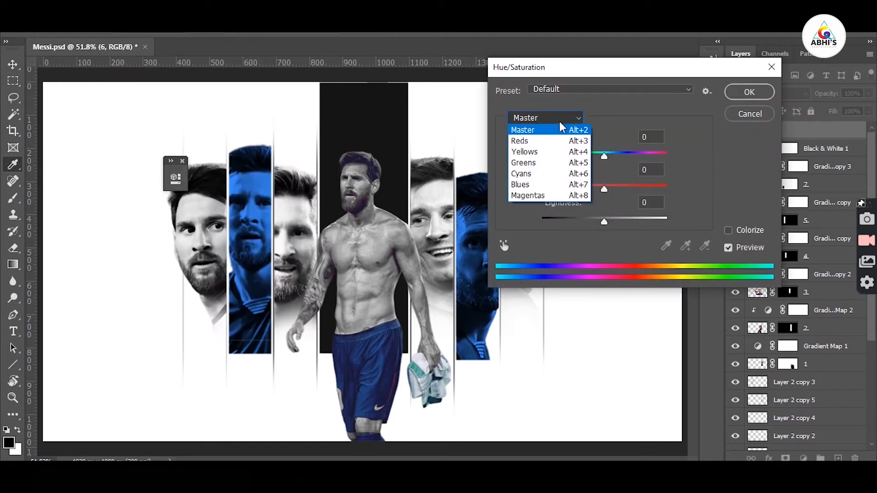
{"action": "left_click", "coordinate": [531, 163]}
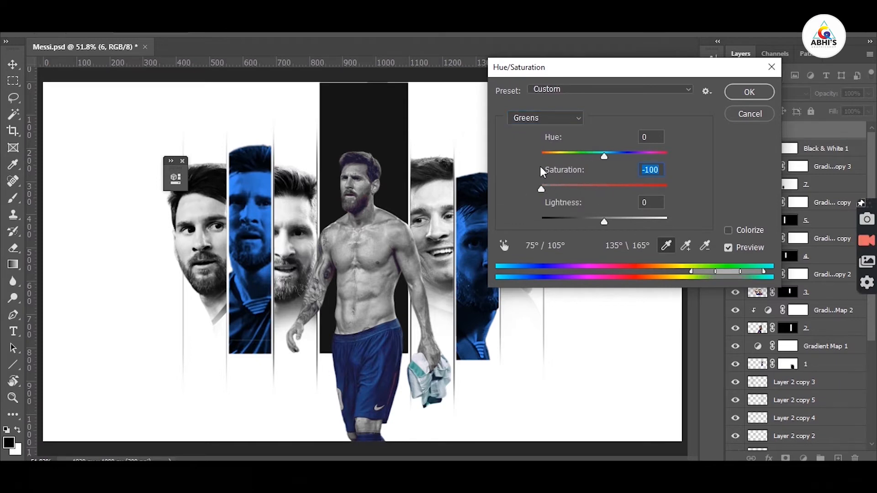
{"action": "left_click", "coordinate": [539, 118]}
{"action": "left_click", "coordinate": [525, 174]}
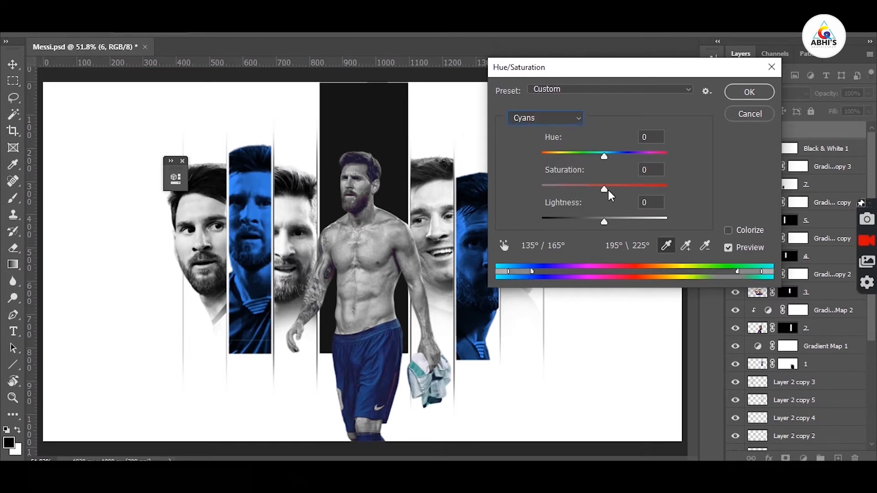
{"action": "left_click", "coordinate": [537, 120]}
{"action": "left_click", "coordinate": [535, 179]}
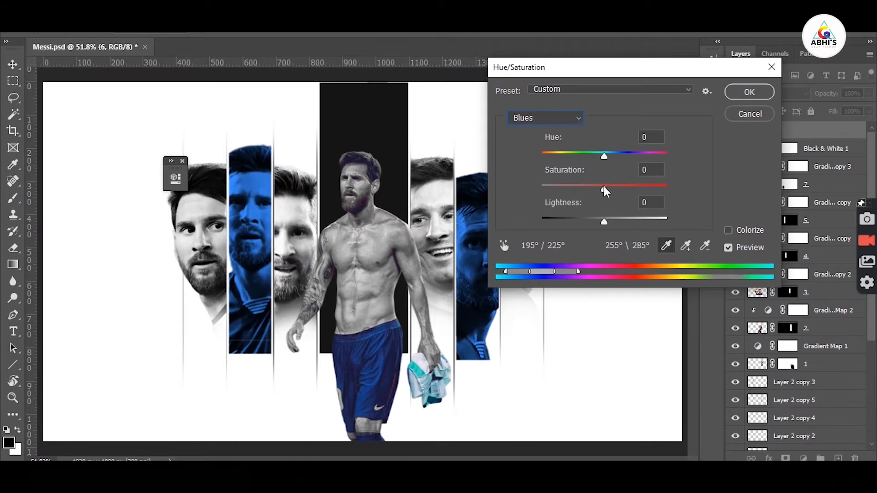
{"action": "left_click", "coordinate": [743, 92]}
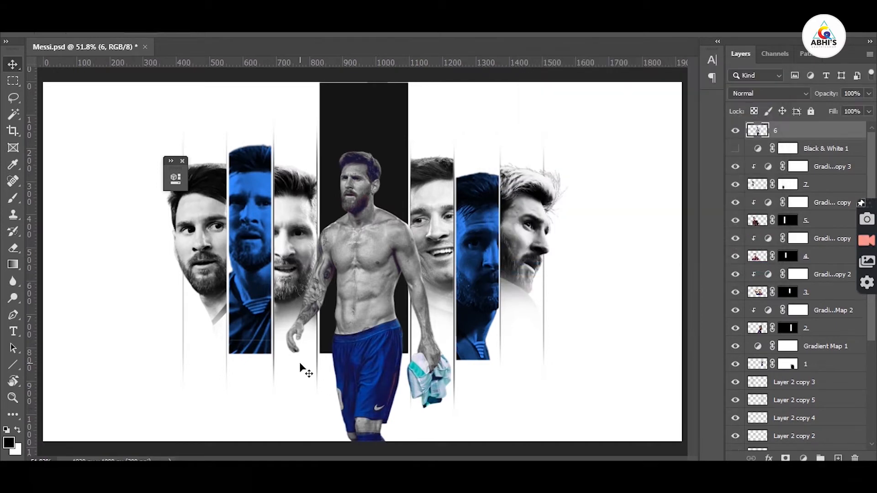
Step: Apply Brightness/Contrast to the central figure on layer 6, raising both the brightness and the contrast
{"action": "left_click", "coordinate": [69, 11]}
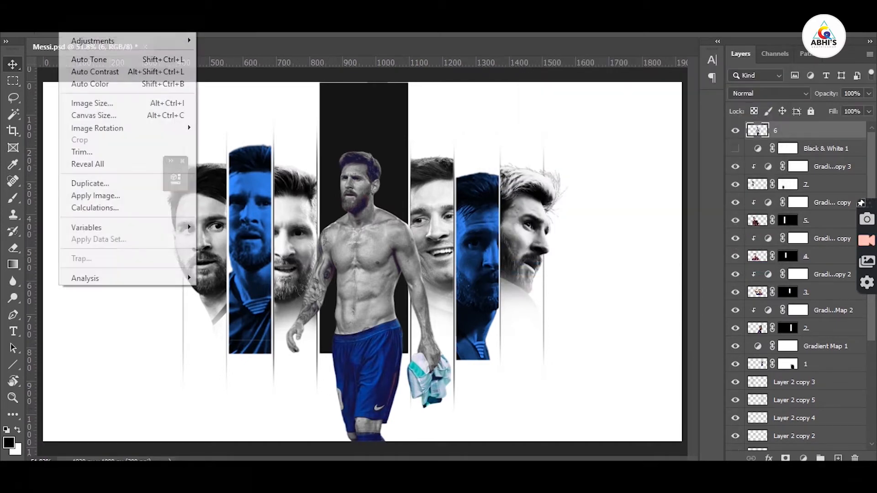
{"action": "mouse_move", "coordinate": [183, 45]}
{"action": "left_click", "coordinate": [242, 40]}
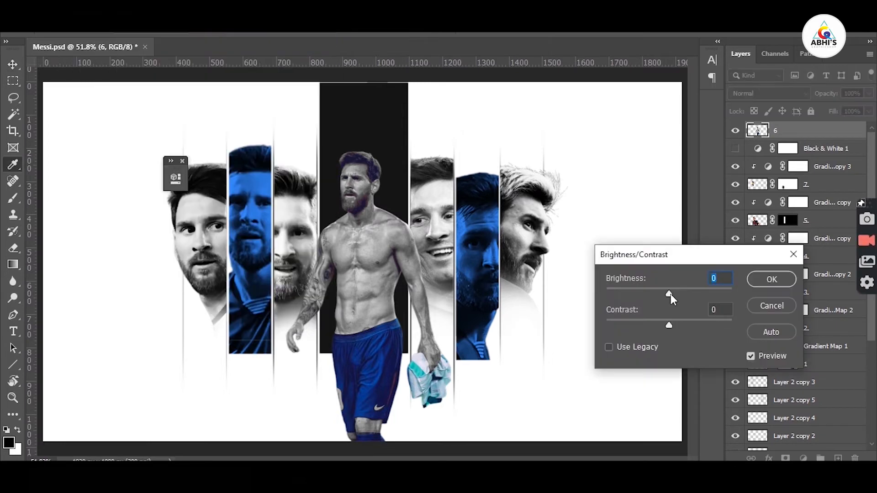
{"action": "left_click_drag", "start_coordinate": [669, 294], "coordinate": [688, 295]}
{"action": "left_click", "coordinate": [669, 326]}
{"action": "mouse_move", "coordinate": [669, 325]}
{"action": "left_mouse_down"}
{"action": "mouse_move", "coordinate": [659, 324]}
{"action": "mouse_move", "coordinate": [694, 328]}
{"action": "mouse_move", "coordinate": [679, 325]}
{"action": "left_mouse_up"}
{"action": "left_click", "coordinate": [771, 279]}
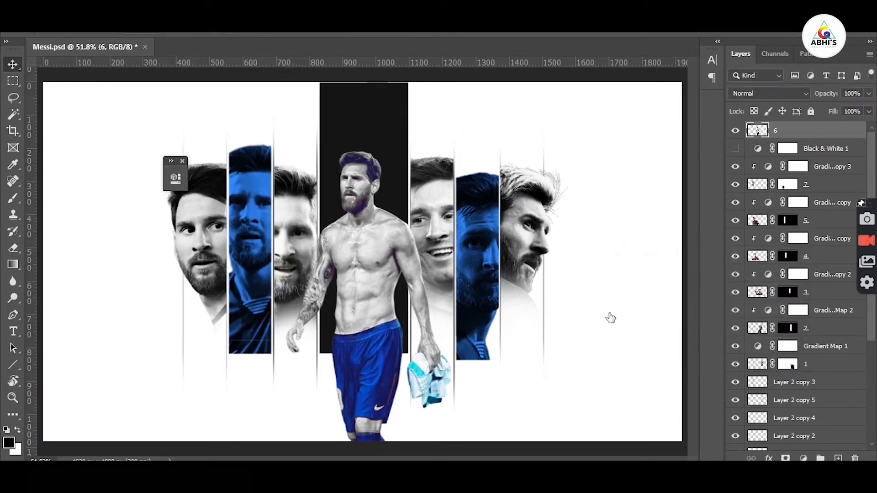
Step: Fade the lower ends of the outermost divider lines on Layer 2 copy 5 and Layer 2 copy 3 with the Eraser tool
{"action": "left_click", "coordinate": [172, 354], "text": "ctrl"}
{"action": "left_click", "coordinate": [551, 339], "text": "ctrl"}
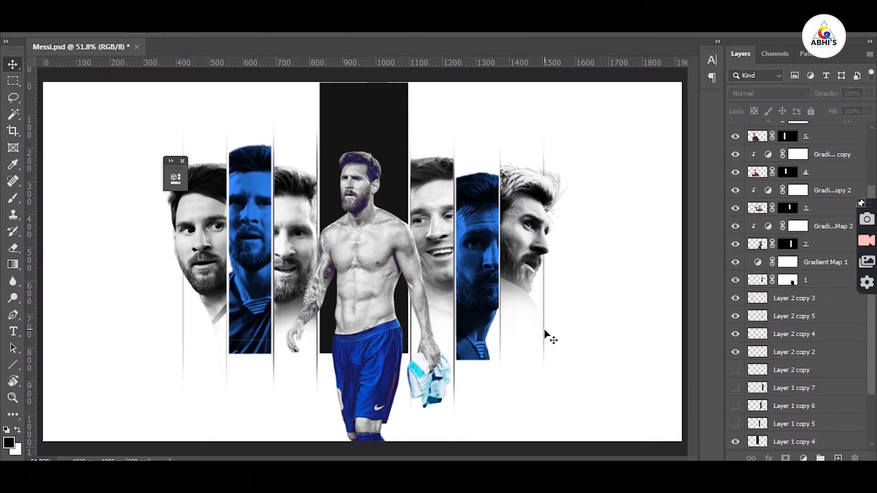
{"action": "left_click", "coordinate": [296, 336], "text": "ctrl"}
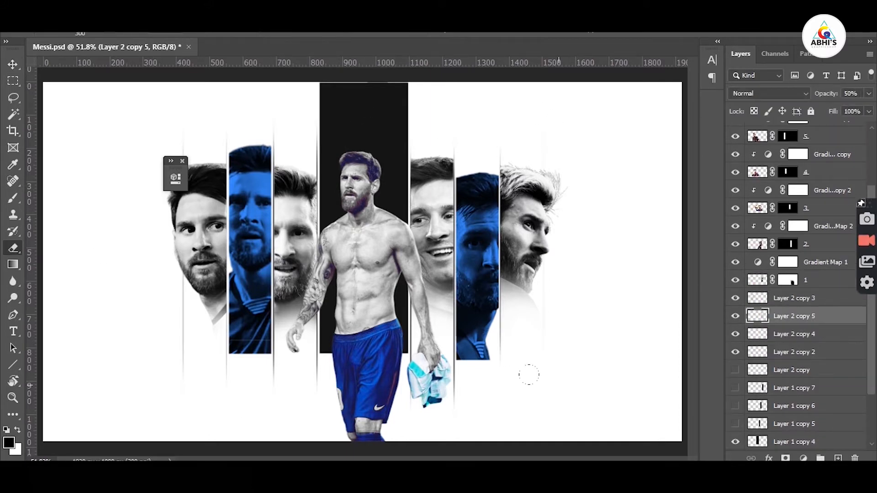
{"action": "left_click", "coordinate": [800, 299]}
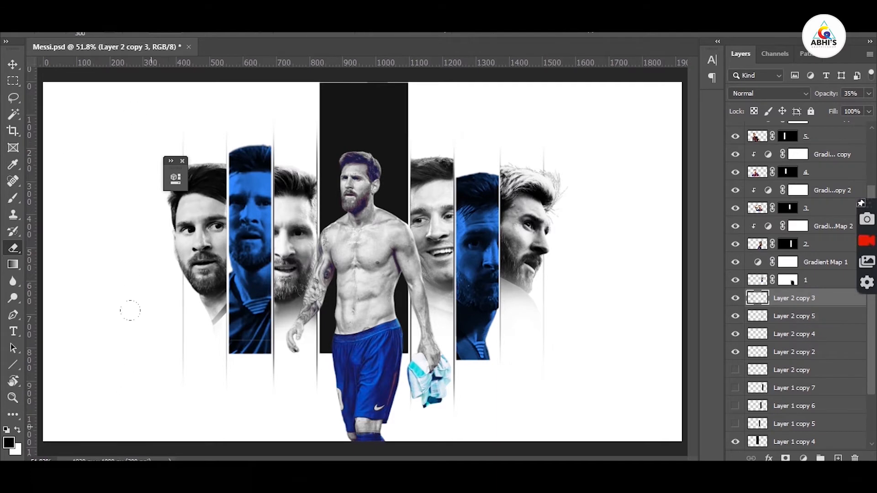
{"action": "left_click", "coordinate": [13, 66]}
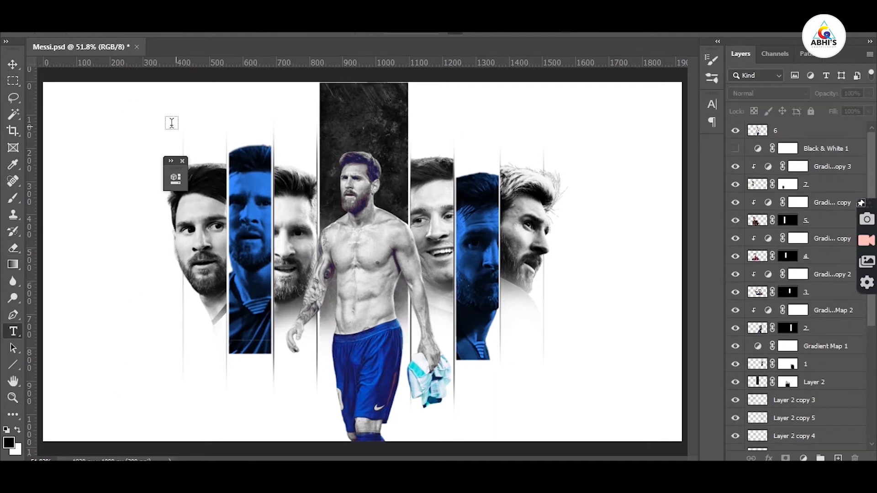
Step: Add the black heading "HOW DO YOU SPELL MESSI - G-E-N-I-U_S" above the portraits and cut its G-E-N-I-U_S part out of the text
{"action": "left_click", "coordinate": [126, 127]}
{"action": "type", "text": "HOW DO YOU SPELL MESSI - G-E-N-I-U"}
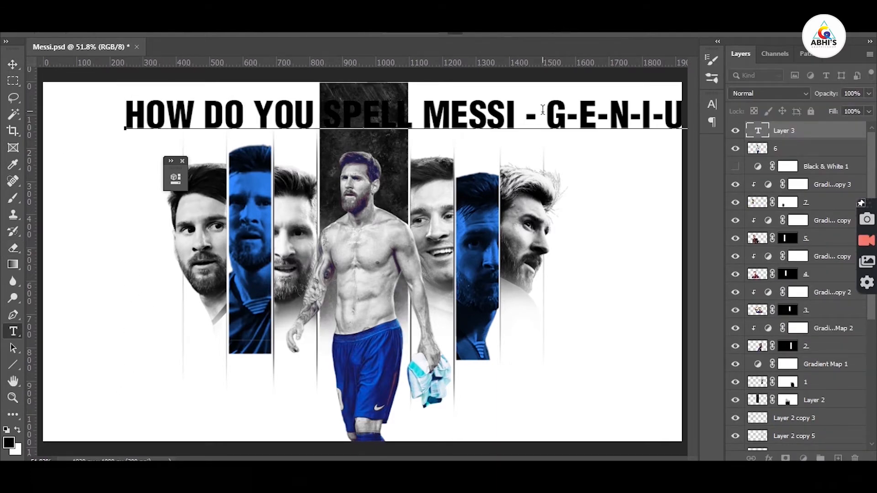
{"action": "key", "text": "Return"}
{"action": "left_click_drag", "start_coordinate": [301, 149], "coordinate": [124, 149]}
{"action": "key", "text": "ctrl+x"}
{"action": "key", "text": "ctrl+Return"}
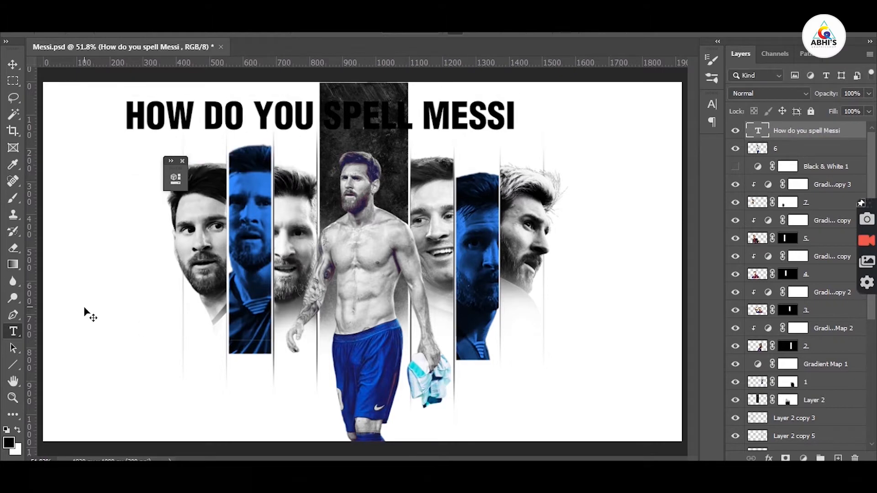
Step: Paste the cut G-E-N-I-U_S as a separate text layer and place it below the portraits, beside the central figure's legs
{"action": "left_click", "coordinate": [79, 289]}
{"action": "key", "text": "ctrl+v"}
{"action": "left_click", "coordinate": [13, 65]}
{"action": "left_click_drag", "start_coordinate": [232, 287], "coordinate": [579, 420]}
Step: Trim the trailing space from the HOW DO YOU SPELL MESSI heading and shift it right toward the collage's centre
{"action": "double_click", "coordinate": [491, 121]}
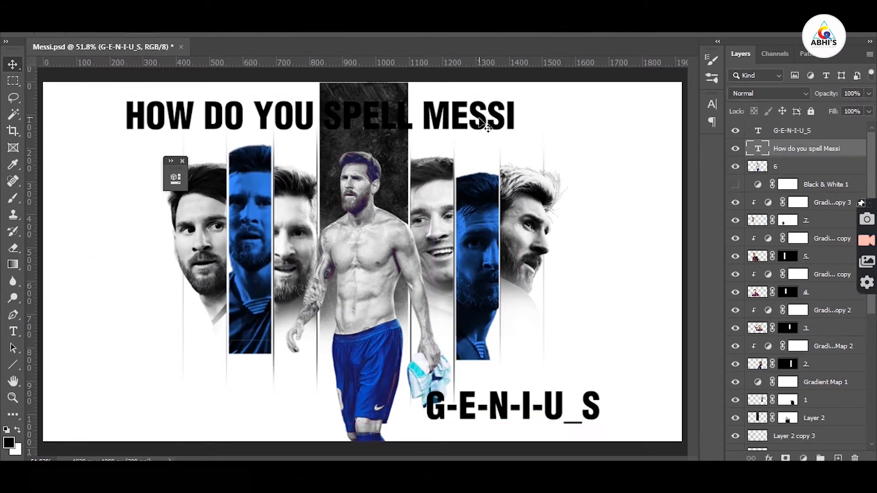
{"action": "left_click", "coordinate": [517, 116]}
{"action": "left_click", "coordinate": [12, 65]}
{"action": "left_click_drag", "start_coordinate": [478, 114], "coordinate": [511, 114]}
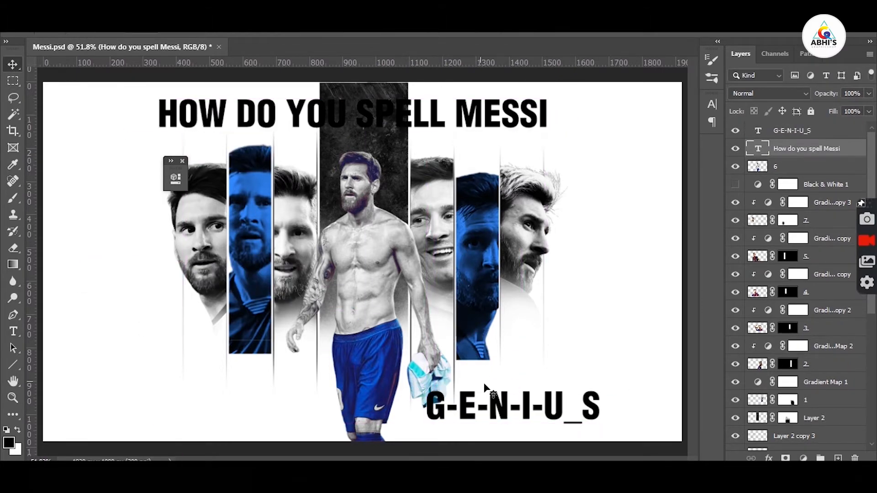
Step: Enlarge the G-E-N-I-U_S text with Free Transform and centre it across the central figure's shorts and legs
{"action": "left_click_drag", "start_coordinate": [499, 406], "coordinate": [323, 131]}
{"action": "left_click_drag", "start_coordinate": [407, 115], "coordinate": [603, 324]}
{"action": "key", "text": "ctrl+t"}
{"action": "left_click_drag", "start_coordinate": [561, 353], "coordinate": [492, 397]}
{"action": "key", "text": "Return"}
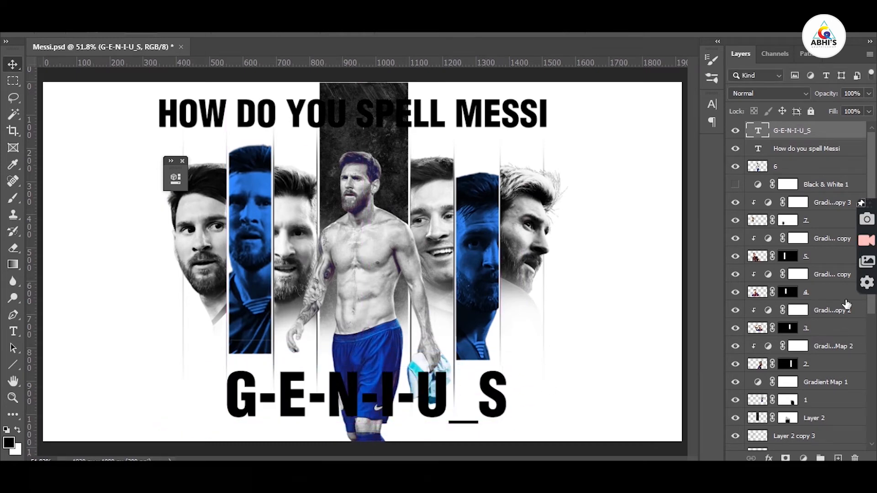
Step: Hide the remaining strip shape layers and group the layers from Layer 1 through Layer 2 copy
{"action": "scroll", "coordinate": [846, 303], "scroll_direction": "down", "scroll_amount": 5}
{"action": "left_click", "coordinate": [805, 439]}
{"action": "left_click", "coordinate": [294, 35]}
{"action": "left_click", "coordinate": [784, 405]}
{"action": "left_click", "coordinate": [784, 280], "text": "shift"}
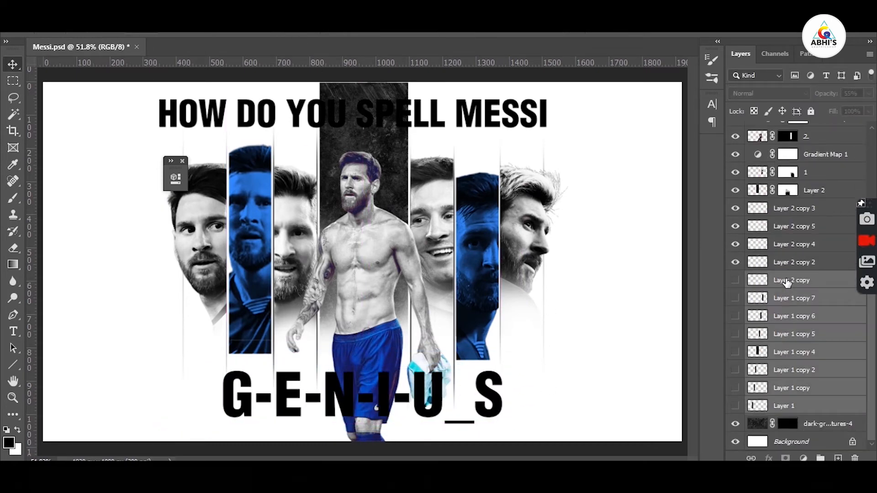
{"action": "key", "text": "ctrl+g"}
Step: Group the divider lines, portraits and gradient maps, from Layer 2 copy 2 up to Black & White 1
{"action": "left_click", "coordinate": [786, 390]}
{"action": "scroll", "coordinate": [789, 327], "scroll_direction": "up", "scroll_amount": 5}
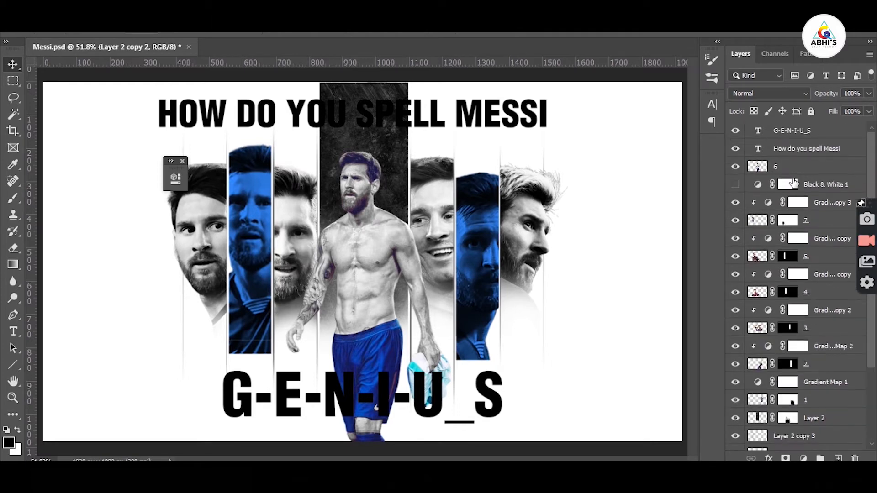
{"action": "left_click", "coordinate": [782, 170], "text": "shift"}
{"action": "key", "text": "ctrl+g"}
Step: Change the heading's font to HelveticaNeue LT 27 UltLtCn and move the heading down to just above G-E-N-I-U_S
{"action": "double_click", "coordinate": [445, 113]}
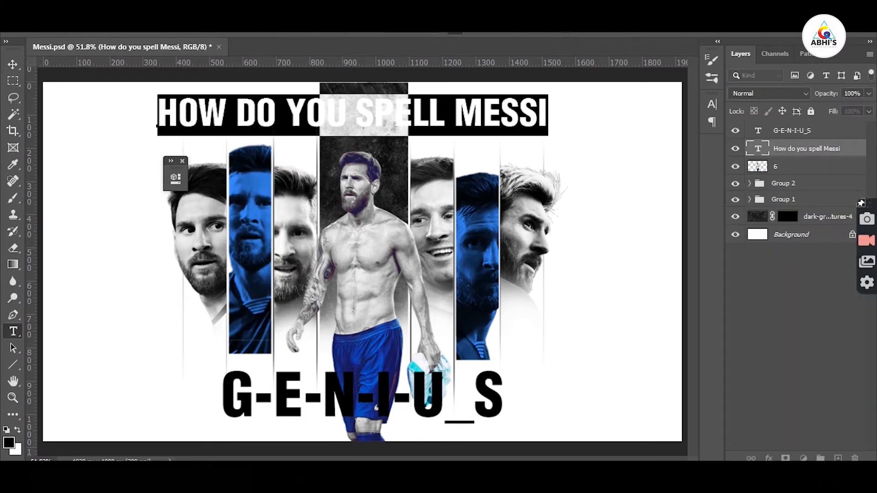
{"action": "scroll", "coordinate": [162, 30], "scroll_direction": "down", "scroll_amount": 3}
{"action": "scroll", "coordinate": [165, 31], "scroll_direction": "down", "scroll_amount": 3}
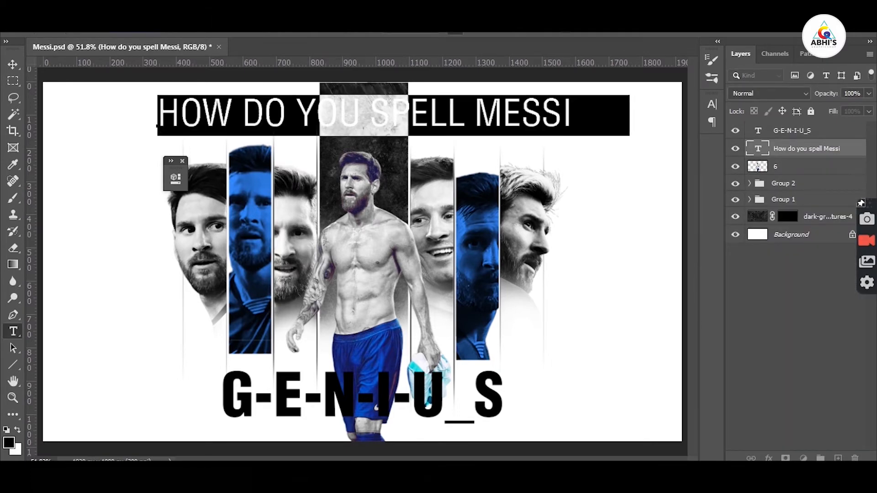
{"action": "left_click", "coordinate": [188, 33]}
{"action": "scroll", "coordinate": [352, 237], "scroll_direction": "down", "scroll_amount": 15}
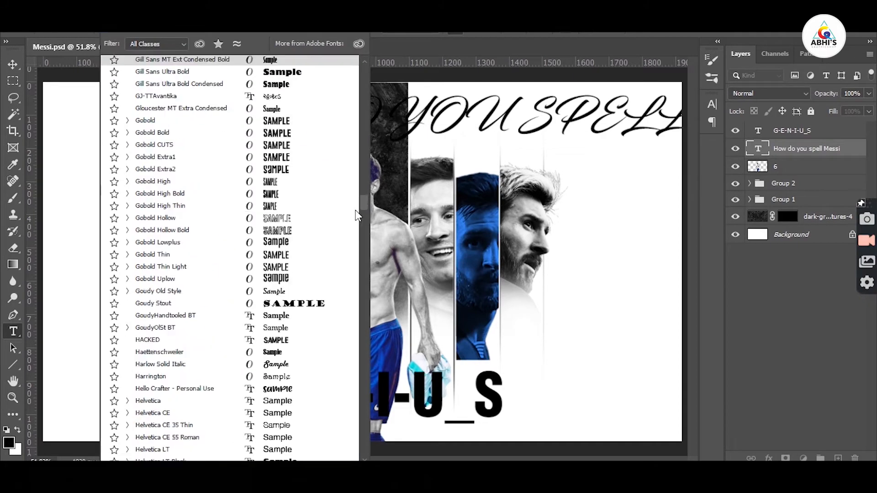
{"action": "scroll", "coordinate": [353, 237], "scroll_direction": "up", "scroll_amount": 4}
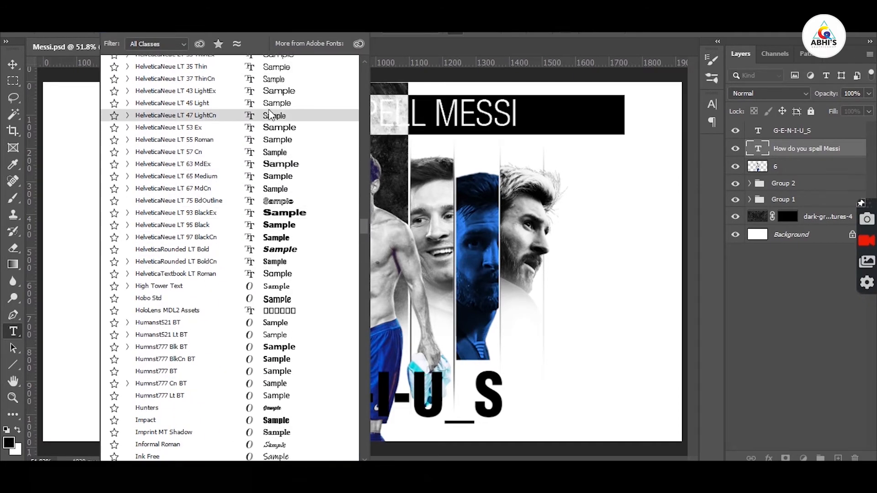
{"action": "left_click", "coordinate": [266, 109]}
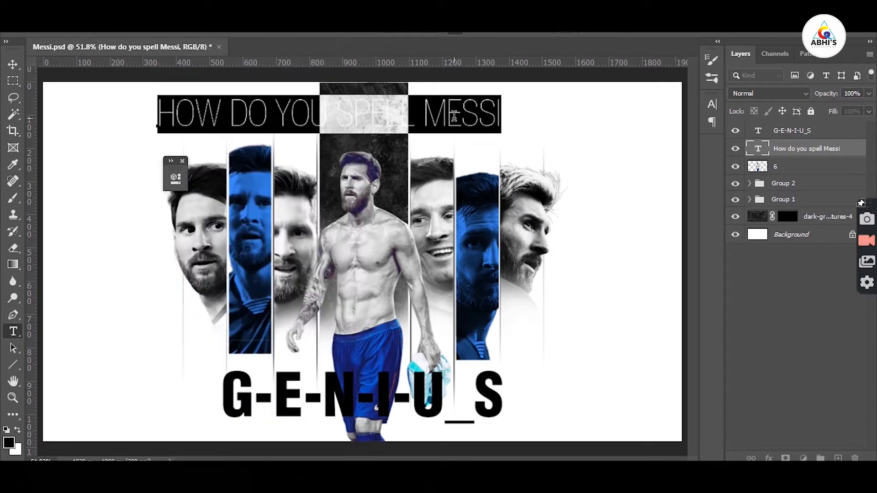
{"action": "left_click", "coordinate": [13, 64]}
{"action": "left_click_drag", "start_coordinate": [486, 111], "coordinate": [507, 364]}
Step: Replace the underscore with a hyphen to read G-E-N-I-U-S, and shift both text lines slightly down and to the right
{"action": "key", "text": "t"}
{"action": "left_click", "coordinate": [488, 370]}
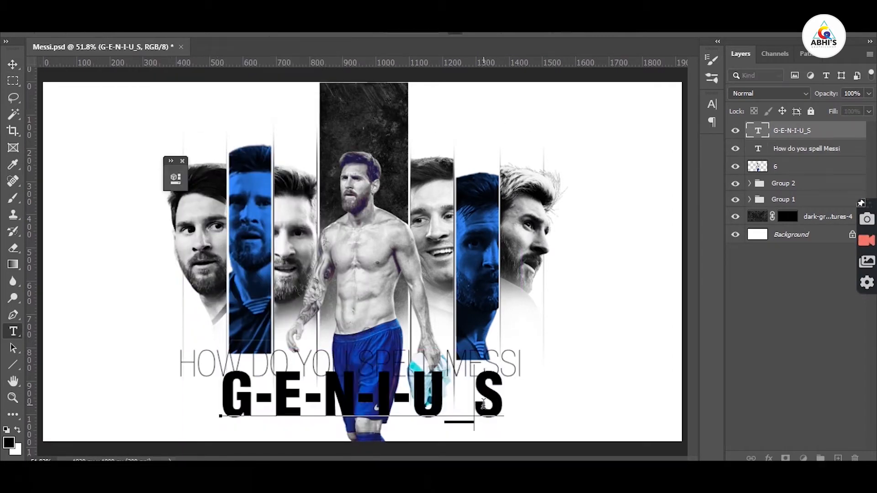
{"action": "key", "text": "BackSpace"}
{"action": "type", "text": "-"}
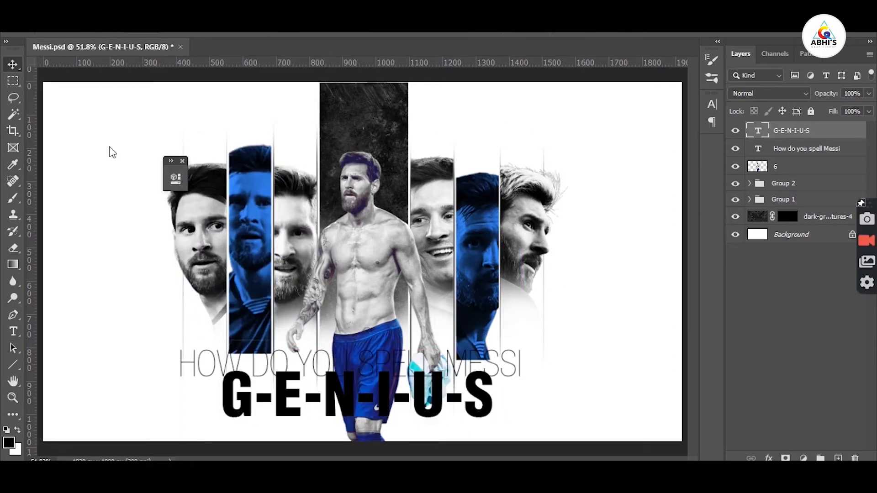
{"action": "left_click_drag", "start_coordinate": [498, 363], "coordinate": [466, 382]}
{"action": "left_click", "coordinate": [573, 145]}
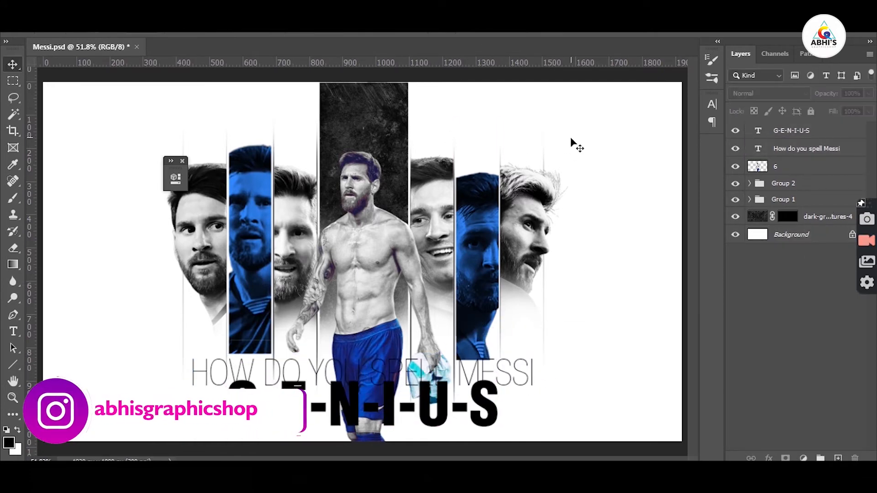
Step: Scale down layer 6, Group 2 and Group 1 together and move them up to make room for the text
{"action": "left_click", "coordinate": [792, 200]}
{"action": "left_click", "coordinate": [800, 166], "text": "shift"}
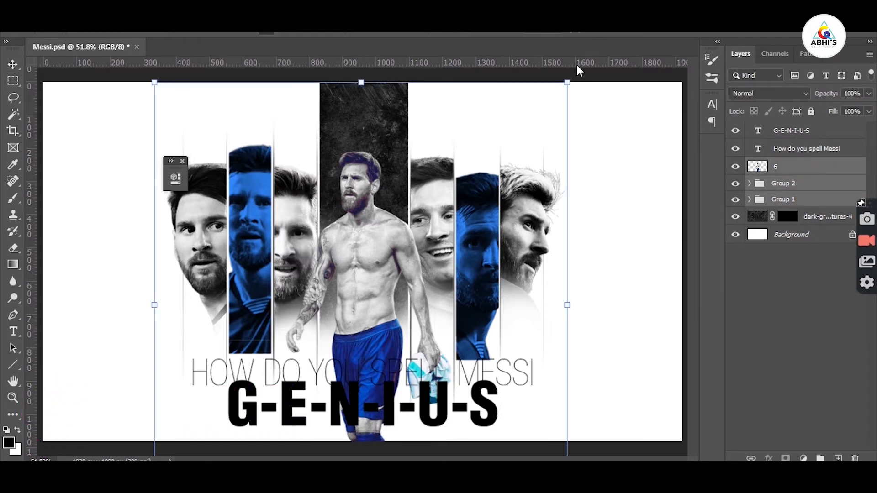
{"action": "left_click_drag", "start_coordinate": [568, 83], "coordinate": [539, 113]}
{"action": "left_click_drag", "start_coordinate": [508, 183], "coordinate": [509, 152]}
{"action": "key", "text": "Return"}
{"action": "left_click", "coordinate": [558, 154]}
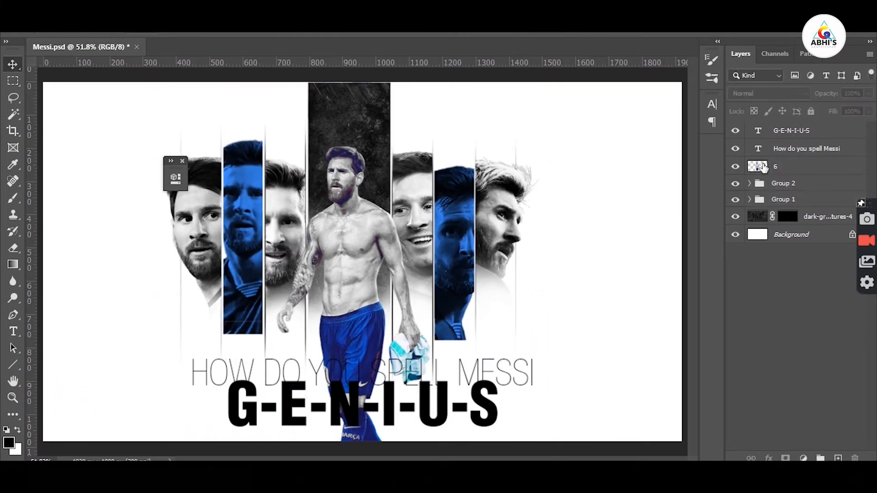
Step: Nudge layer 6, Group 2 and Group 1 about 60 px right and 2 px up, and raise the G-E-N-I-U-S text slightly
{"action": "left_click", "coordinate": [816, 199]}
{"action": "left_click", "coordinate": [812, 169], "text": "shift"}
{"action": "key", "text": "shift+Right"}
{"action": "key", "text": "shift+Right"}
{"action": "key", "text": "shift+Right"}
{"action": "key", "text": "shift+Right"}
{"action": "key", "text": "shift+Right"}
{"action": "key", "text": "shift+Right"}
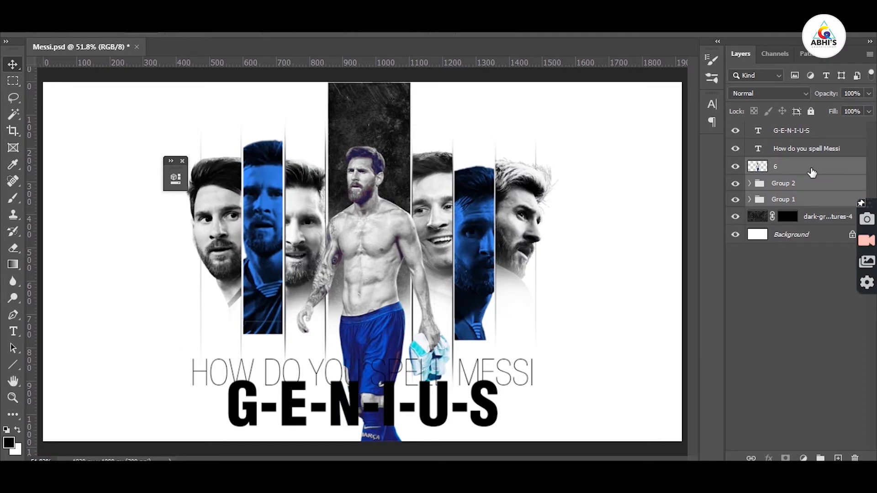
{"action": "key", "text": "Up"}
{"action": "key", "text": "Up"}
{"action": "left_click", "coordinate": [658, 167]}
{"action": "left_click_drag", "start_coordinate": [433, 394], "coordinate": [436, 387]}
Step: Reduce the HOW DO YOU SPELL MESSI heading's font size slightly and switch it to a wider thin typeface
{"action": "double_click", "coordinate": [502, 365]}
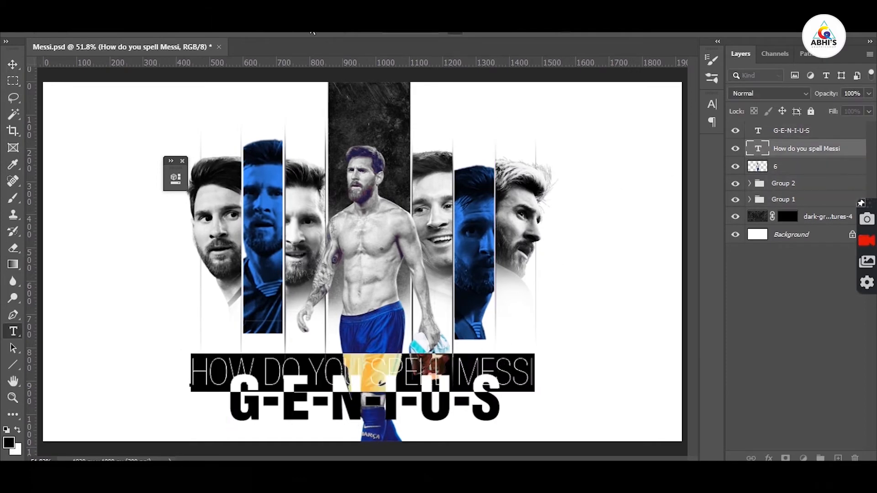
{"action": "left_click_drag", "start_coordinate": [313, 32], "coordinate": [310, 32]}
{"action": "left_click", "coordinate": [150, 34]}
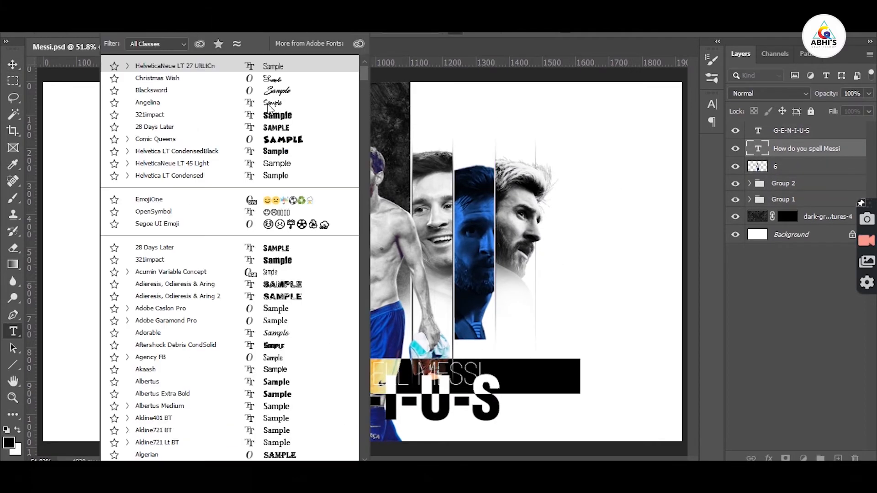
{"action": "scroll", "coordinate": [266, 161], "scroll_direction": "down", "scroll_amount": 20}
{"action": "left_click", "coordinate": [265, 156]}
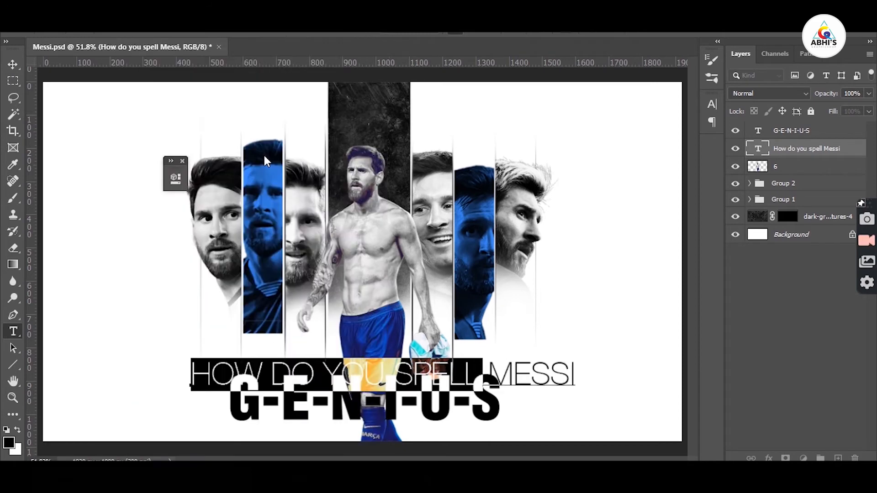
Step: Scale down the HOW DO YOU SPELL MESSI heading and place it just above the G-E-N-I-U-S text
{"action": "key", "text": "ctrl+Return"}
{"action": "key", "text": "v"}
{"action": "mouse_move", "coordinate": [513, 369]}
{"action": "left_mouse_down"}
{"action": "mouse_move", "coordinate": [502, 352]}
{"action": "mouse_move", "coordinate": [505, 362]}
{"action": "left_mouse_up"}
{"action": "key", "text": "ctrl+t"}
{"action": "left_click_drag", "start_coordinate": [565, 349], "coordinate": [476, 355]}
{"action": "left_click_drag", "start_coordinate": [462, 371], "coordinate": [499, 368]}
{"action": "key", "text": "Return"}
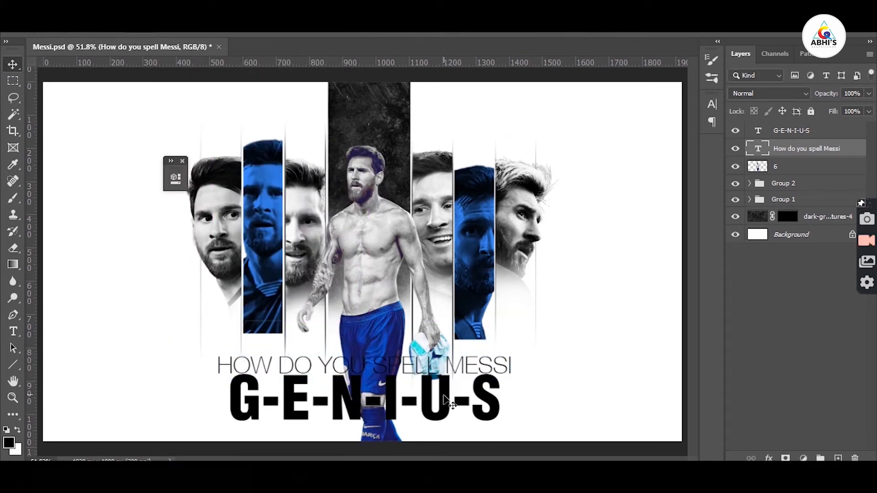
Step: Scale down the G-E-N-I-U-S text and move it up, close beneath the heading
{"action": "left_click", "coordinate": [446, 401]}
{"action": "key", "text": "ctrl+t"}
{"action": "left_click_drag", "start_coordinate": [500, 433], "coordinate": [409, 411]}
{"action": "left_click_drag", "start_coordinate": [402, 382], "coordinate": [475, 358]}
{"action": "key", "text": "Return"}
Step: Align the two text lines to the Background layer and nudge the G-E-N-I-U-S text slightly to the left
{"action": "left_click", "coordinate": [791, 130], "text": "ctrl"}
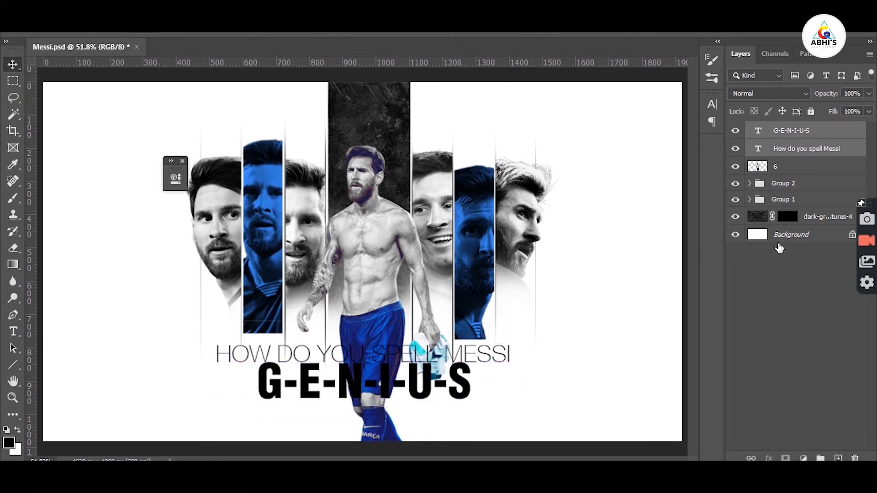
{"action": "left_click", "coordinate": [790, 235], "text": "ctrl"}
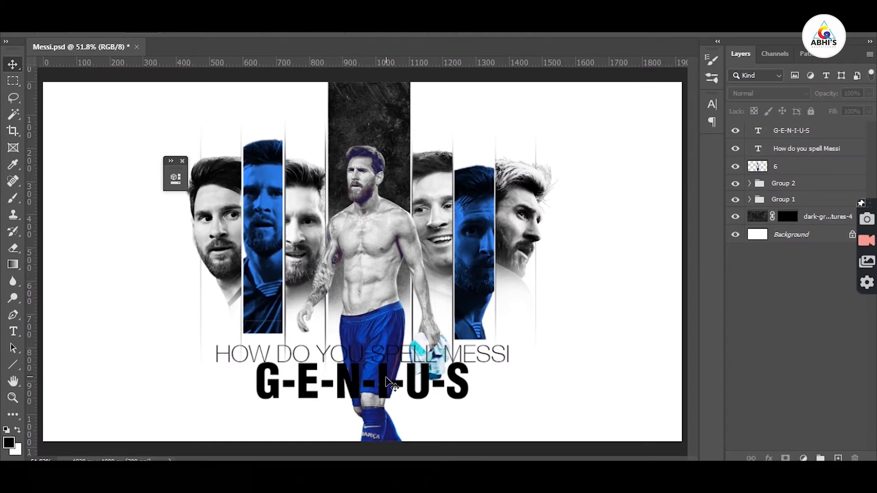
{"action": "double_click", "coordinate": [366, 380]}
{"action": "left_click", "coordinate": [364, 376]}
{"action": "left_click", "coordinate": [15, 66]}
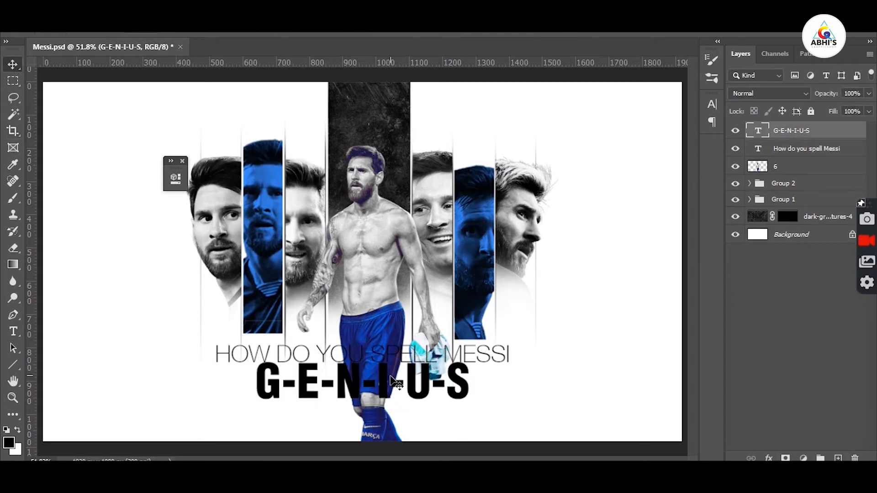
{"action": "left_click_drag", "start_coordinate": [388, 383], "coordinate": [351, 393]}
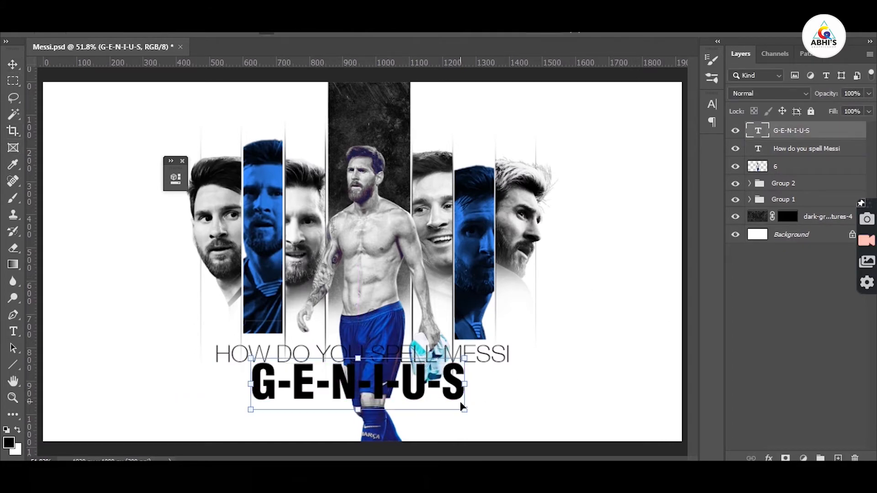
{"action": "left_click_drag", "start_coordinate": [461, 406], "coordinate": [469, 403]}
{"action": "key", "text": "ctrl+plus"}
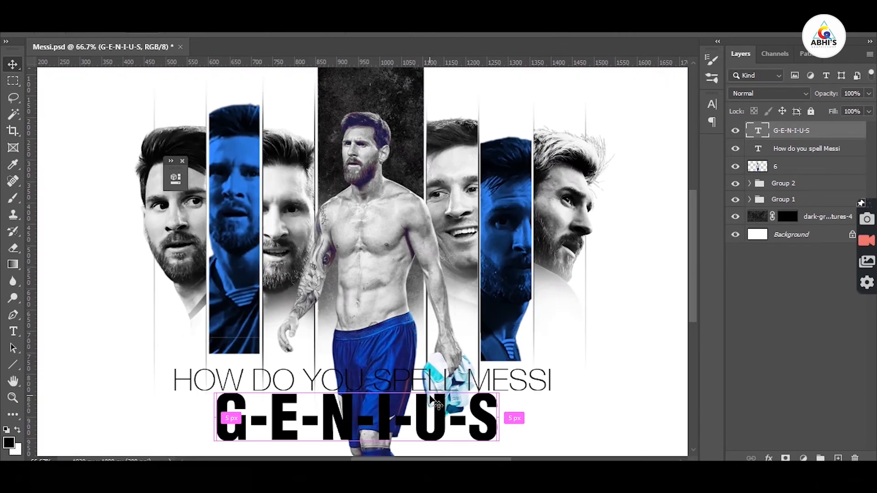
Step: Duplicate the central figure from layer 6 above the text layers, add a layer mask and invert it to hide the copy
{"action": "scroll", "coordinate": [548, 283], "scroll_direction": "down", "scroll_amount": 2}
{"action": "left_click", "coordinate": [758, 167], "text": "ctrl"}
{"action": "left_click", "coordinate": [788, 167]}
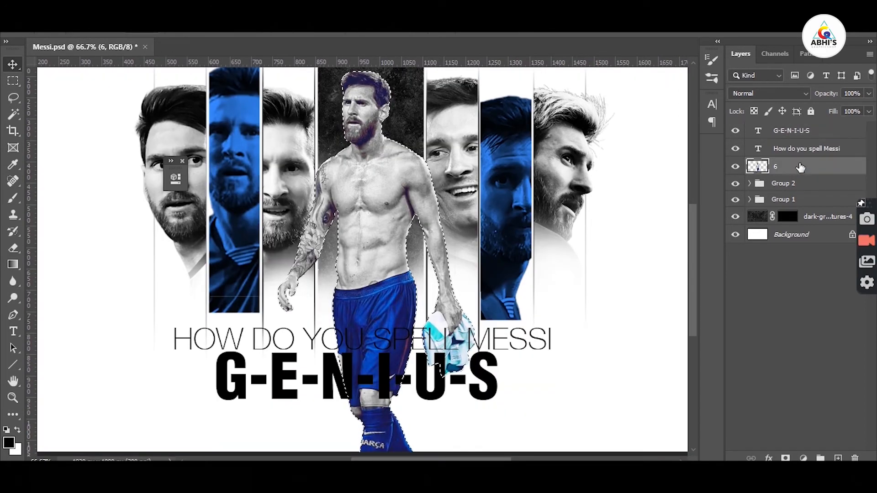
{"action": "key", "text": "ctrl+j"}
{"action": "left_click_drag", "start_coordinate": [788, 167], "coordinate": [793, 127]}
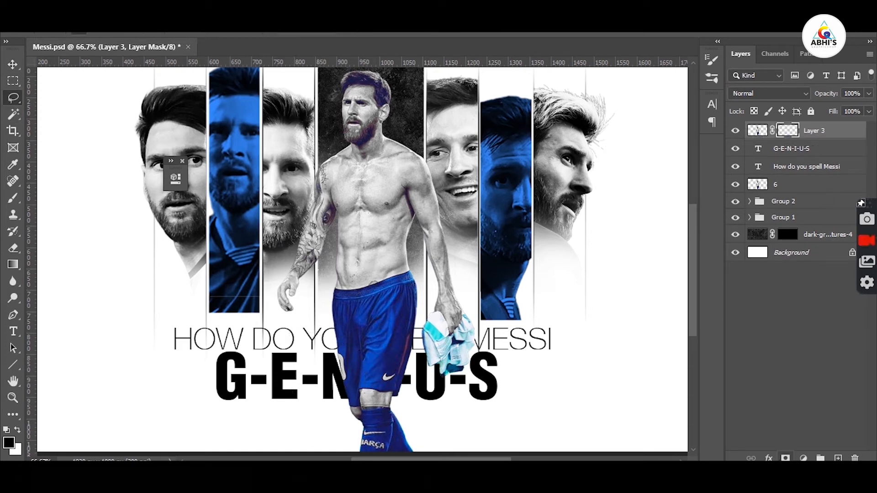
{"action": "key", "text": "ctrl+i"}
Step: Scale the HOW DO YOU SPELL MESSI heading down so it is only slightly wider than the G-E-N-I-U-S text
{"action": "left_click", "coordinate": [483, 342]}
{"action": "left_click_drag", "start_coordinate": [566, 340], "coordinate": [515, 340]}
{"action": "key", "text": "Up"}
{"action": "key", "text": "Up"}
{"action": "key", "text": "Up"}
{"action": "key", "text": "Up"}
{"action": "key", "text": "Up"}
{"action": "left_click", "coordinate": [414, 326]}
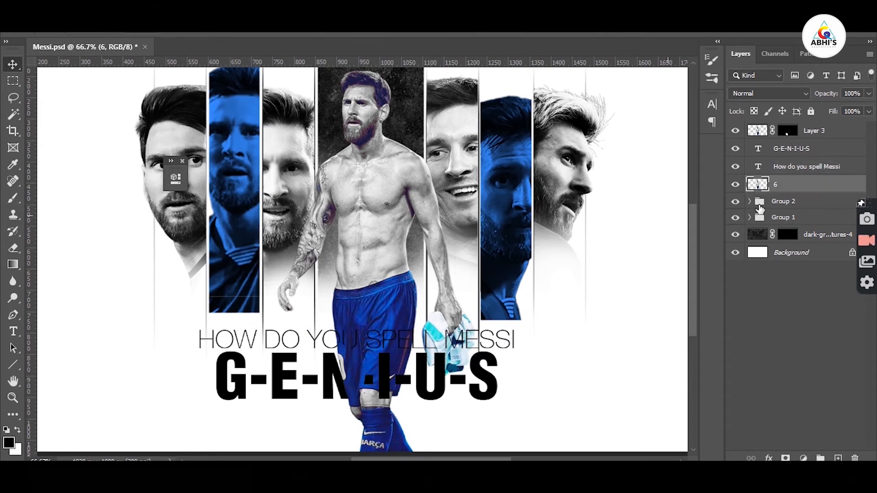
Step: Reveal the towel in front of the text by filling its part of the figure's outline white on Layer 3's mask
{"action": "left_click", "coordinate": [760, 184], "text": "ctrl"}
{"action": "left_click", "coordinate": [815, 149]}
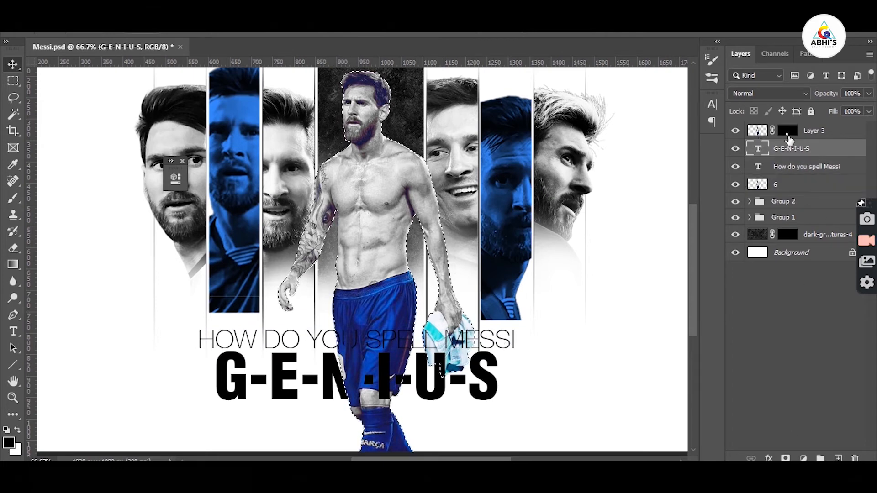
{"action": "left_click", "coordinate": [787, 131]}
{"action": "key", "text": "m"}
{"action": "left_click", "coordinate": [128, 34]}
{"action": "left_click_drag", "start_coordinate": [483, 411], "coordinate": [421, 342]}
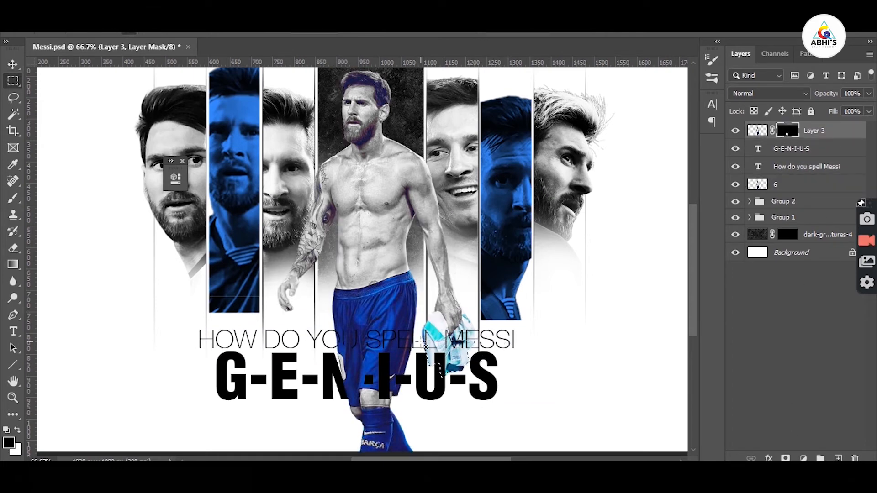
{"action": "left_click", "coordinate": [12, 66]}
Step: Select the area around the hyphen between N and I and hide the figure copy there on Layer 3's mask
{"action": "double_click", "coordinate": [758, 148]}
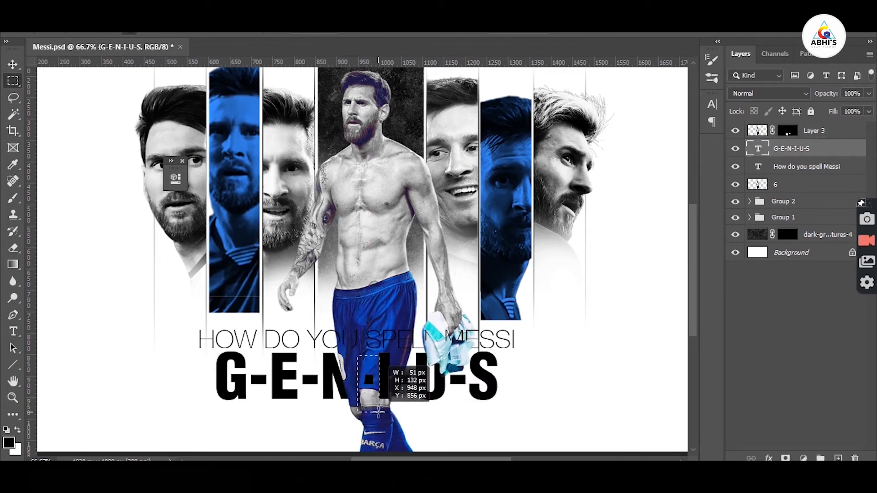
{"action": "left_click_drag", "start_coordinate": [378, 412], "coordinate": [379, 412]}
{"action": "left_click", "coordinate": [787, 131]}
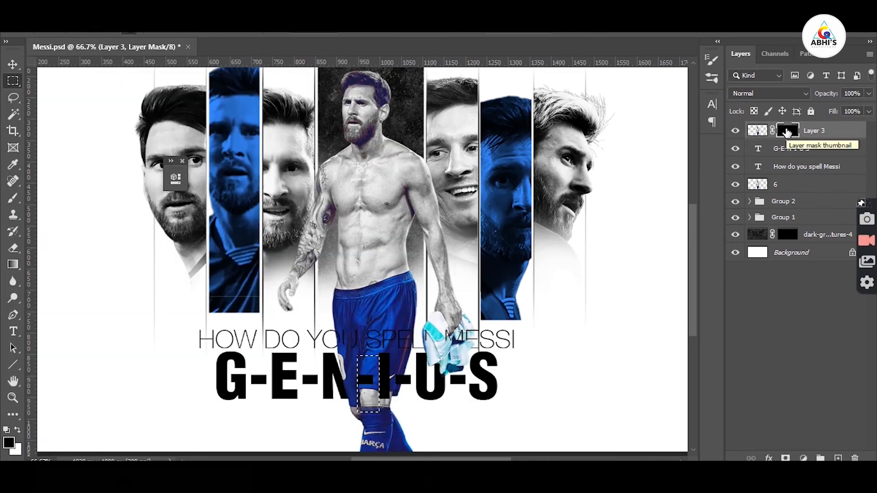
{"action": "key", "text": "ctrl+d"}
Step: Try the G-E-N-I-U-S text in grey with the 321impact typeface, and undo the change
{"action": "double_click", "coordinate": [758, 149]}
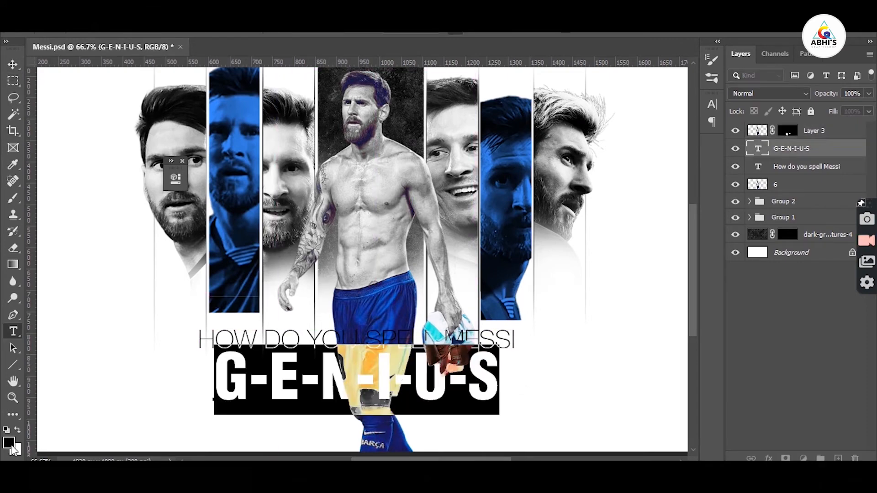
{"action": "left_click", "coordinate": [10, 444]}
{"action": "left_click", "coordinate": [525, 348]}
{"action": "left_click", "coordinate": [817, 239]}
{"action": "left_click", "coordinate": [184, 26]}
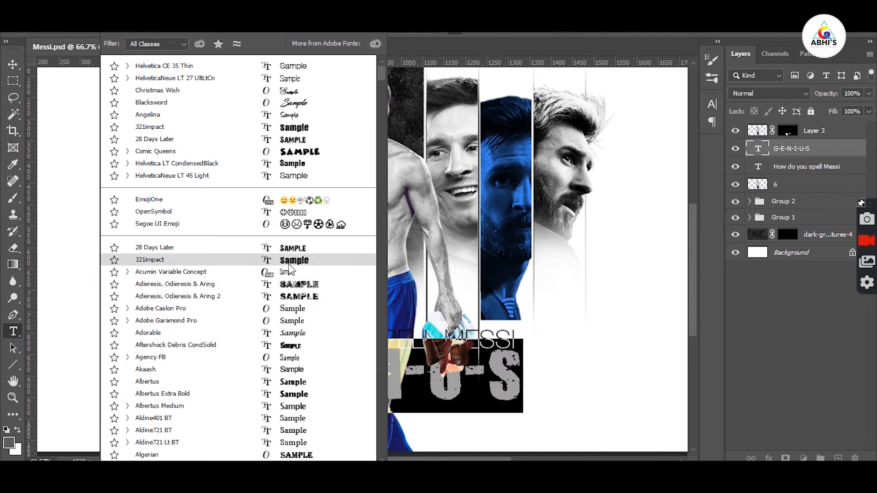
{"action": "left_click", "coordinate": [289, 263]}
{"action": "left_click", "coordinate": [9, 65]}
{"action": "key", "text": "ctrl+z"}
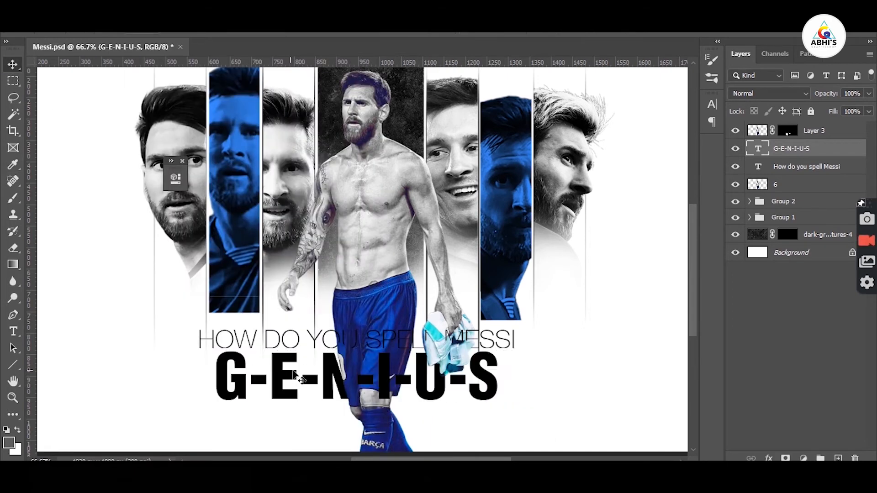
Step: Color the letters G-E-N of the G-E-N-I-U-S text blue
{"action": "key", "text": "t"}
{"action": "left_click_drag", "start_coordinate": [360, 378], "coordinate": [202, 374]}
{"action": "left_click", "coordinate": [10, 444]}
{"action": "left_click", "coordinate": [667, 293]}
{"action": "left_click", "coordinate": [817, 239]}
Step: Color the ending -U-S of the G-E-N-I-U-S text the same blue
{"action": "left_click", "coordinate": [375, 380]}
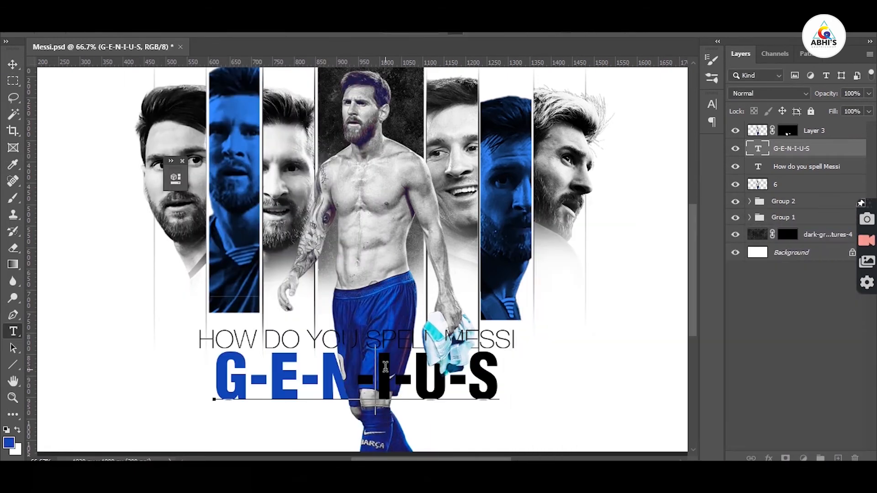
{"action": "left_click_drag", "start_coordinate": [393, 378], "coordinate": [590, 364]}
{"action": "left_click", "coordinate": [9, 442]}
{"action": "left_click", "coordinate": [816, 239]}
{"action": "left_click", "coordinate": [13, 65]}
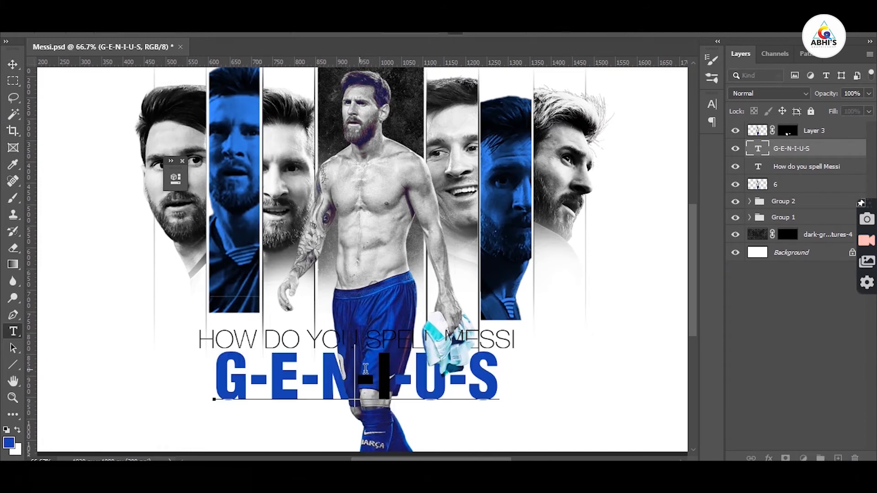
Step: Color the letter I and the hyphen before it white in the G-E-N-I-U-S text
{"action": "left_click", "coordinate": [452, 307]}
{"action": "left_click", "coordinate": [389, 378]}
{"action": "double_click", "coordinate": [758, 148]}
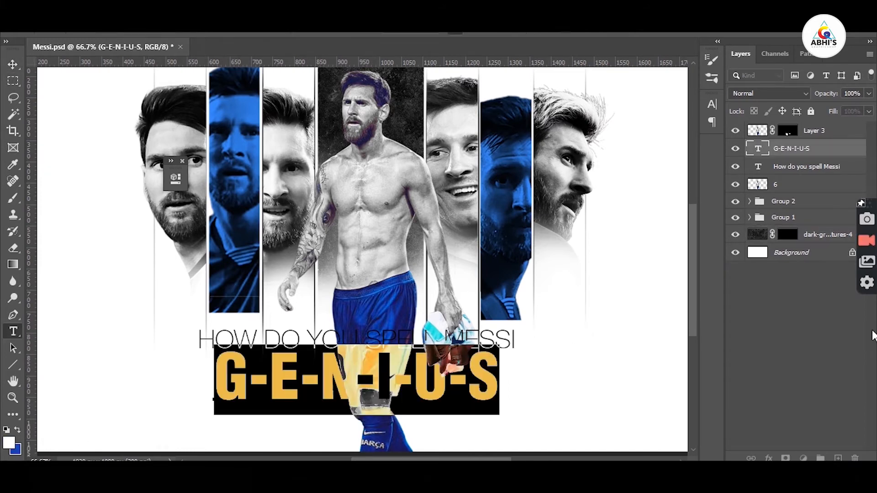
{"action": "left_click", "coordinate": [13, 64]}
Step: Hide the figure copy over the letter N on Layer 3's mask, and try shifting the heading
{"action": "left_click", "coordinate": [783, 134]}
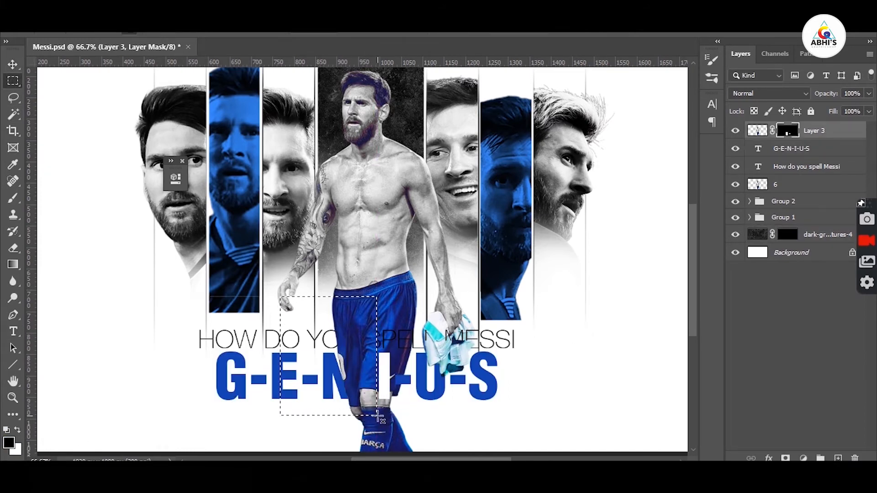
{"action": "left_click_drag", "start_coordinate": [490, 344], "coordinate": [527, 332]}
{"action": "key", "text": "ctrl+z"}
{"action": "key", "text": "ctrl+t"}
{"action": "left_click_drag", "start_coordinate": [483, 347], "coordinate": [461, 346]}
{"action": "key", "text": "Return"}
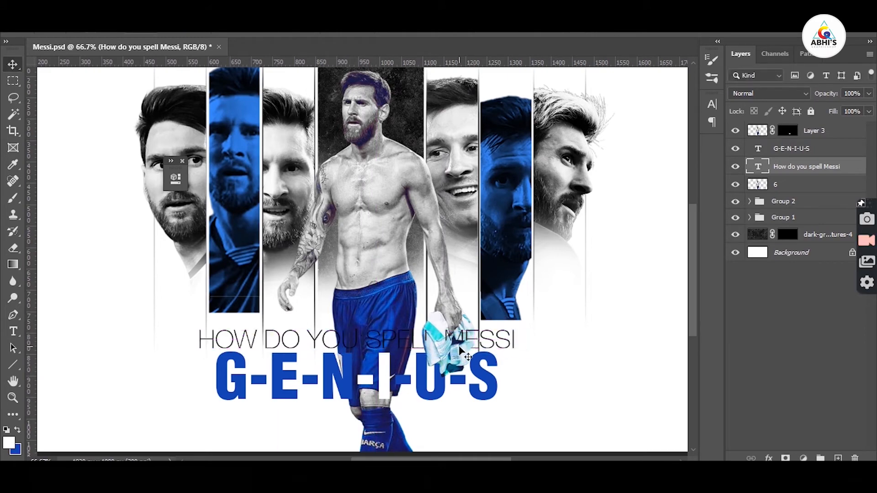
Step: Make a rectangular selection around the whole HOW DO YOU SPELL MESSI heading
{"action": "key", "text": "ctrl+plus"}
{"action": "left_click", "coordinate": [13, 81]}
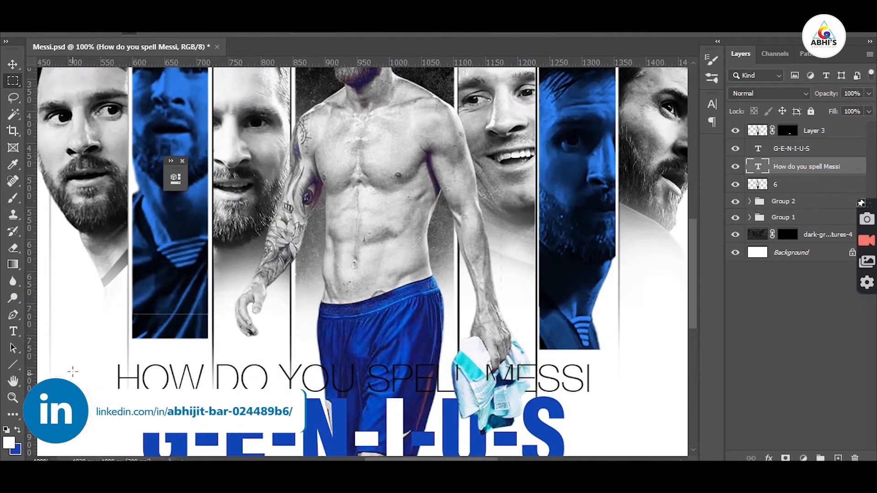
{"action": "mouse_move", "coordinate": [83, 360]}
{"action": "left_mouse_down"}
{"action": "mouse_move", "coordinate": [631, 402]}
{"action": "mouse_move", "coordinate": [623, 397]}
{"action": "left_mouse_up"}
Step: Try copying the selected strip of layer 6 to a new layer, and undo the copy
{"action": "left_click", "coordinate": [814, 189]}
{"action": "key", "text": "ctrl+j"}
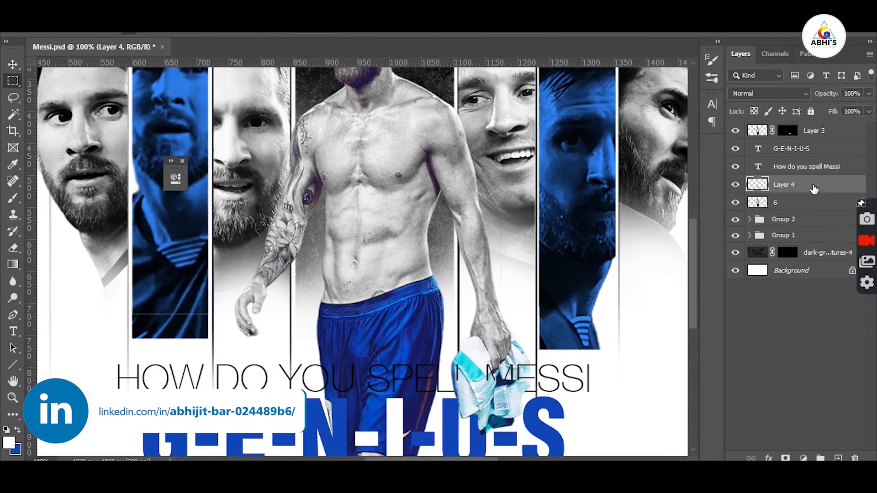
{"action": "left_click", "coordinate": [736, 186]}
{"action": "key", "text": "ctrl+z"}
{"action": "key", "text": "ctrl+z"}
Step: Copy the strip of layer 6 inside the rectangular selection to a new layer
{"action": "left_click", "coordinate": [839, 187]}
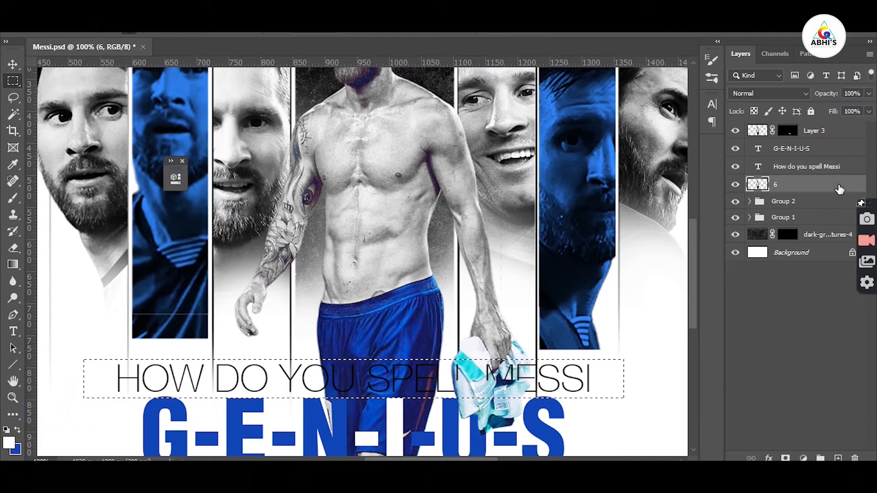
{"action": "key", "text": "ctrl+j"}
{"action": "left_click", "coordinate": [788, 131]}
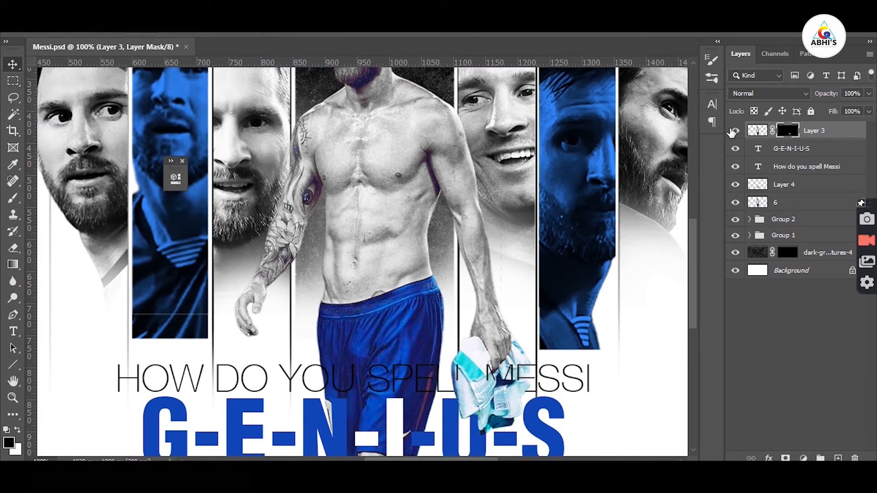
Step: Create a new layer above layer 6 with a white fill in the copied strip's shape, and delete the strip copy Layer 4
{"action": "left_click", "coordinate": [792, 202]}
{"action": "key", "text": "ctrl+shift+alt+n"}
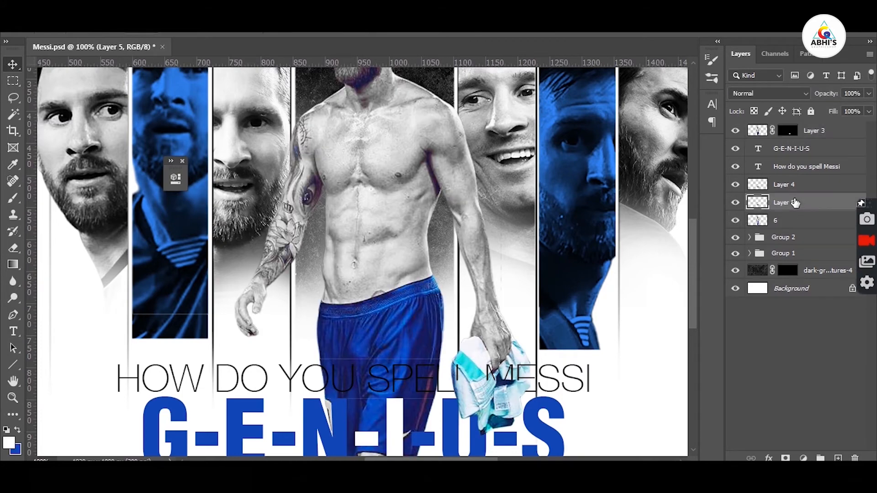
{"action": "left_click", "coordinate": [797, 190]}
{"action": "key", "text": "Delete"}
Step: Set the opacity of the white strip on Layer 5 to 34%
{"action": "key", "text": "5"}
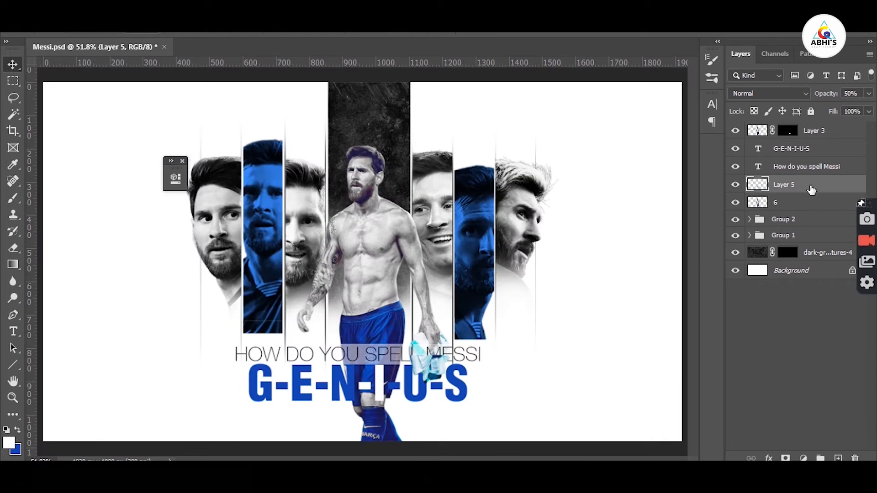
{"action": "key", "text": "2"}
{"action": "key", "text": "4"}
{"action": "key", "text": "3"}
{"action": "key", "text": "4"}
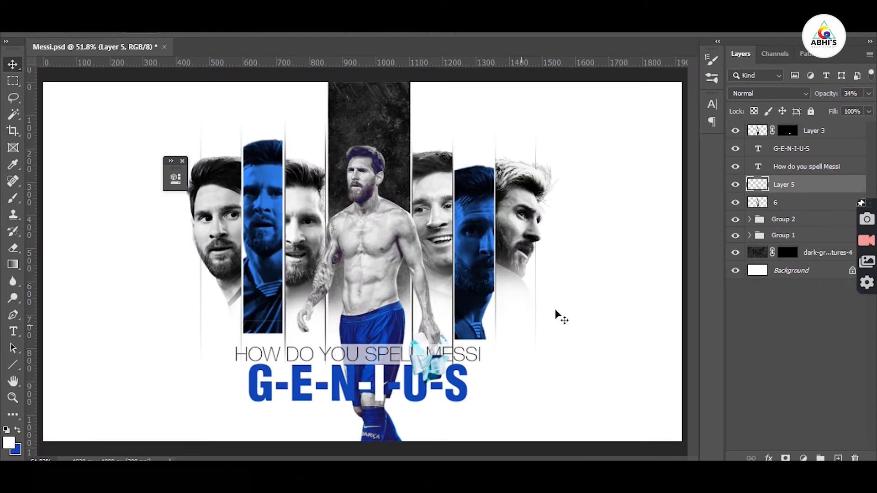
Step: Fill the towel area behind the heading black on Layer 3's mask so the heading letters sit in front, and deselect
{"action": "left_click", "coordinate": [788, 131]}
{"action": "key", "text": "m"}
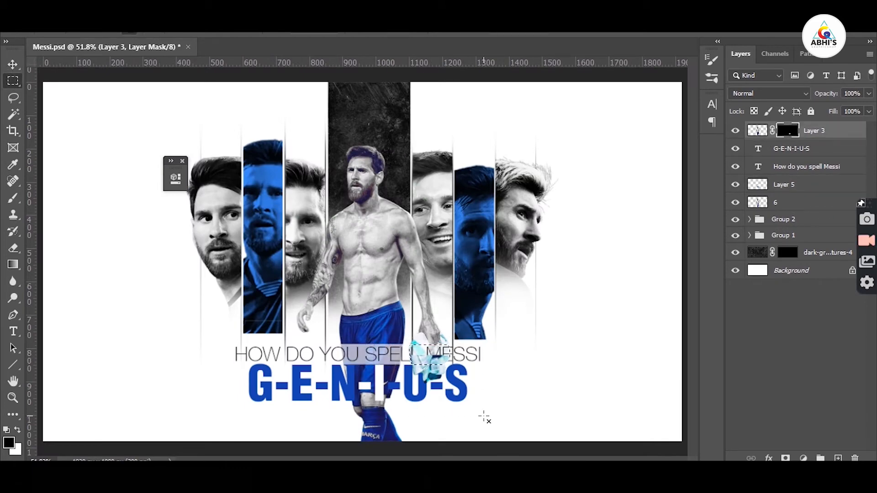
{"action": "key", "text": "alt+BackSpace"}
{"action": "key", "text": "ctrl+d"}
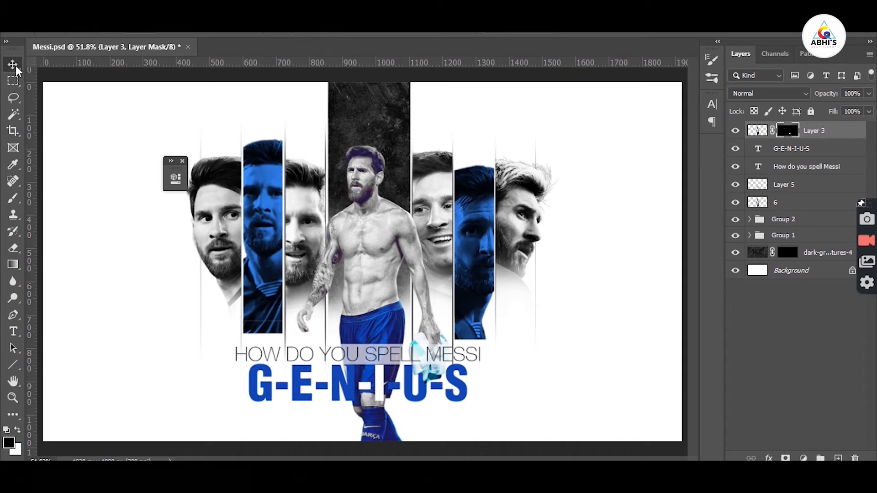
Step: Set the opacity of the white strip on Layer 5 to 20%
{"action": "left_click", "coordinate": [451, 354], "text": "ctrl"}
{"action": "left_click", "coordinate": [795, 187]}
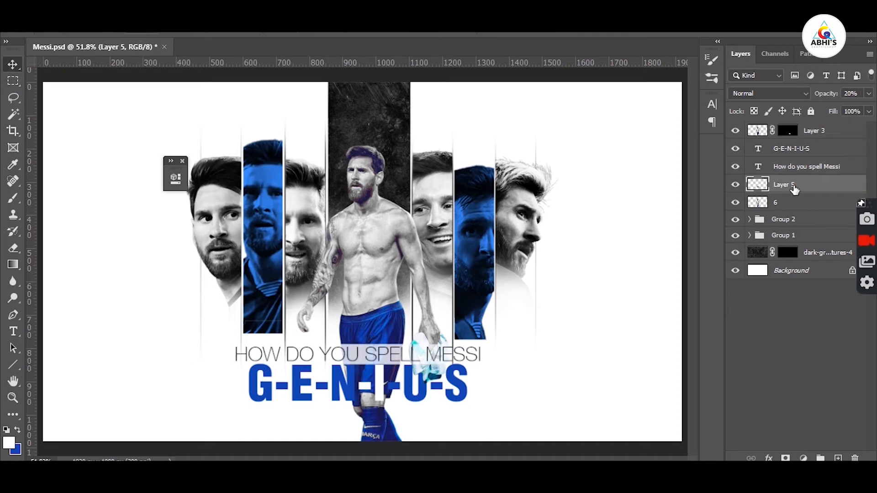
Step: Fade two of the vertical divider lines in Group 2, setting Layer 2 copy 4 to 50% and Layer 2 copy 2 to 52% opacity
{"action": "left_click", "coordinate": [454, 146], "text": "ctrl"}
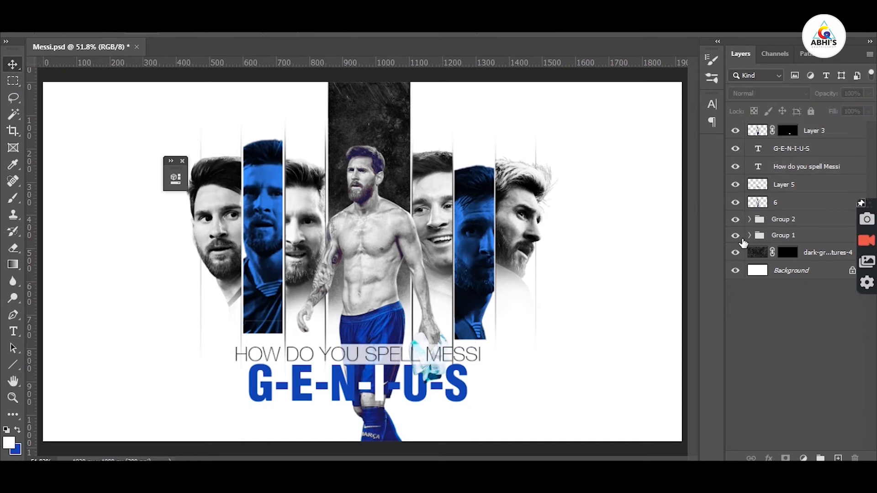
{"action": "left_click", "coordinate": [416, 329], "text": "ctrl"}
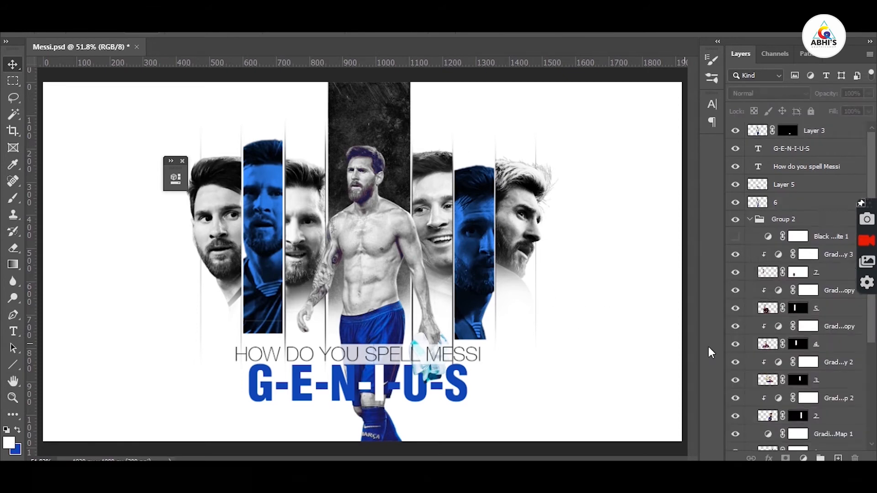
{"action": "left_click", "coordinate": [415, 329], "text": "ctrl"}
{"action": "key", "text": "5"}
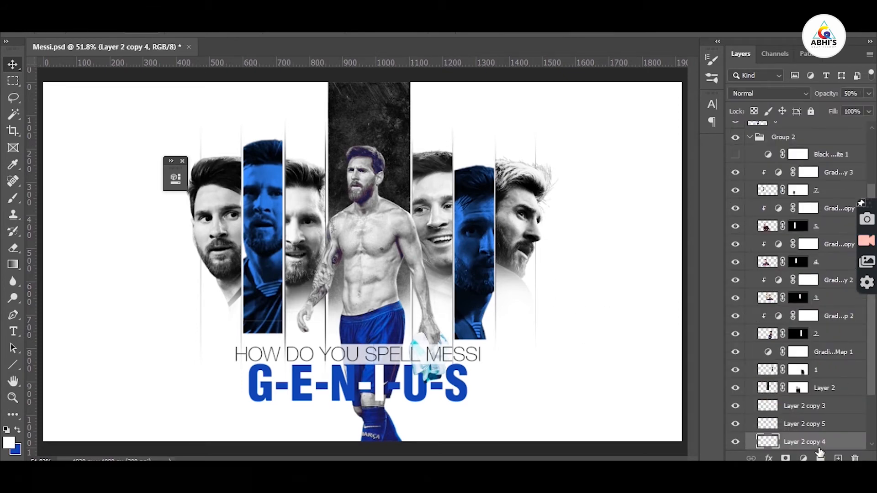
{"action": "left_click", "coordinate": [285, 134], "text": "ctrl"}
{"action": "key", "text": "5"}
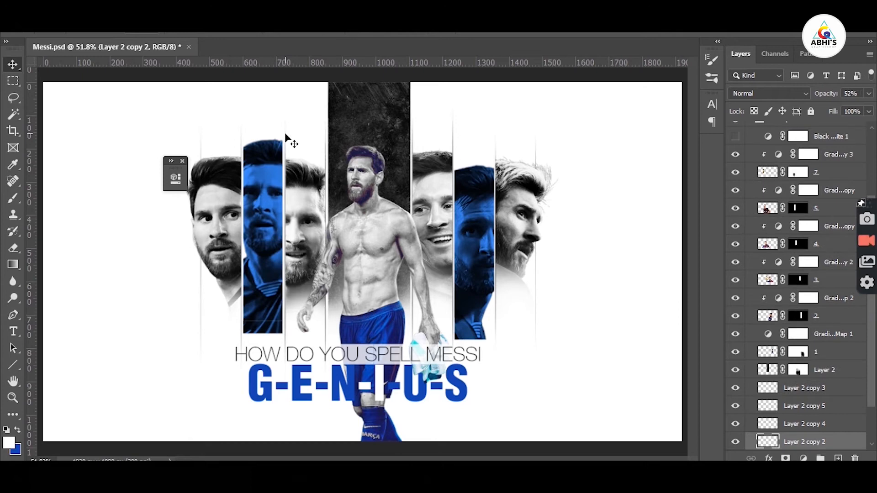
Step: Set the opacity of the dark textured strip on Layer 2 to 90%
{"action": "left_click", "coordinate": [578, 104], "text": "ctrl"}
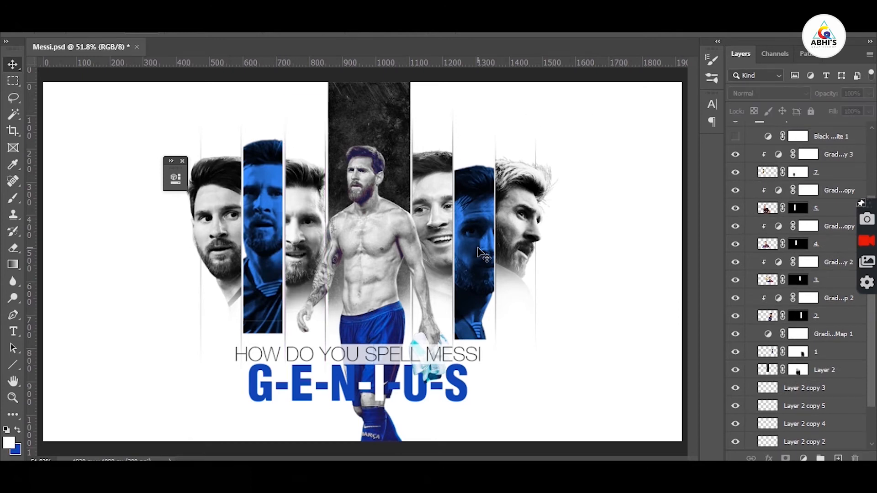
{"action": "left_click", "coordinate": [332, 379], "text": "ctrl"}
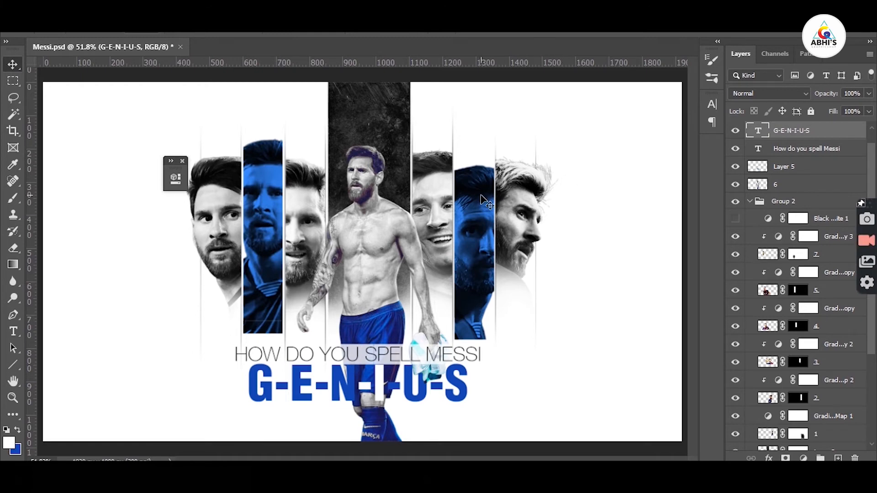
{"action": "left_click", "coordinate": [370, 110], "text": "ctrl"}
{"action": "key", "text": "9"}
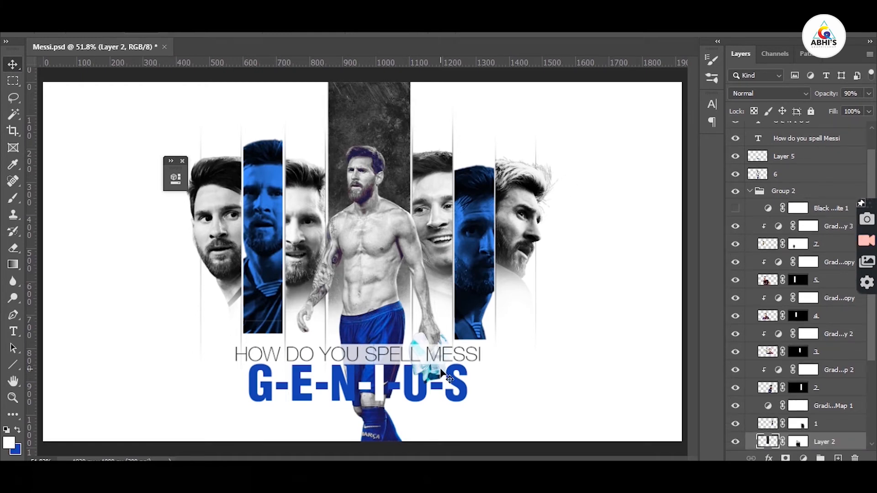
Step: Load layer 5's mask as a selection and fill it with blue on a new layer
{"action": "left_click", "coordinate": [258, 178], "text": "ctrl"}
{"action": "left_click", "coordinate": [772, 283], "text": "ctrl"}
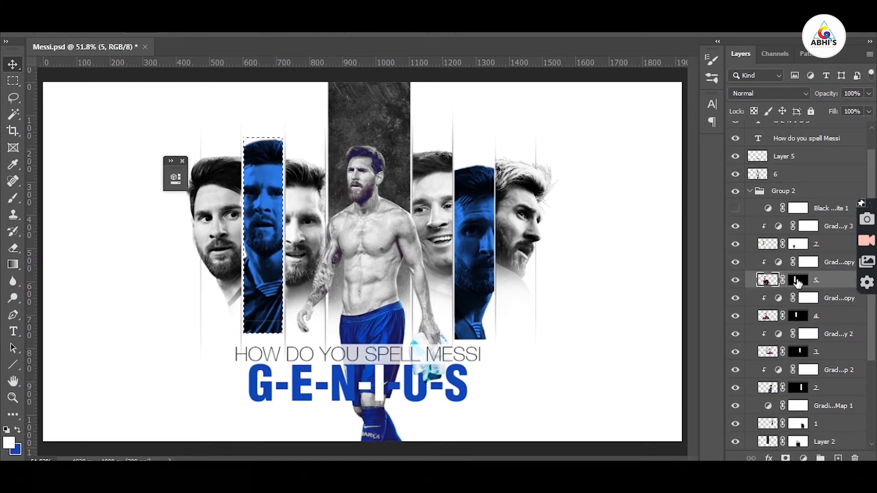
{"action": "scroll", "coordinate": [832, 434], "scroll_direction": "down", "scroll_amount": 3}
{"action": "left_click", "coordinate": [831, 440]}
{"action": "left_click", "coordinate": [838, 458]}
{"action": "key", "text": "ctrl+BackSpace"}
Step: Try to stretch the new blue strip up to the canvas's upper edge
{"action": "key", "text": "ctrl+d"}
{"action": "key", "text": "ctrl+t"}
{"action": "left_click_drag", "start_coordinate": [268, 139], "coordinate": [269, 81]}
{"action": "key", "text": "Return"}
{"action": "key", "text": "ctrl+z"}
{"action": "key", "text": "ctrl+z"}
Step: Stretch the blue strip on Layer 6 up to the canvas's upper edge and stack the layer directly above Gradient Map 1
{"action": "scroll", "coordinate": [801, 434], "scroll_direction": "down", "scroll_amount": 1}
{"action": "left_click_drag", "start_coordinate": [804, 424], "coordinate": [822, 360]}
{"action": "key", "text": "ctrl+d"}
{"action": "key", "text": "ctrl+t"}
{"action": "left_click_drag", "start_coordinate": [264, 138], "coordinate": [265, 75]}
{"action": "key", "text": "Return"}
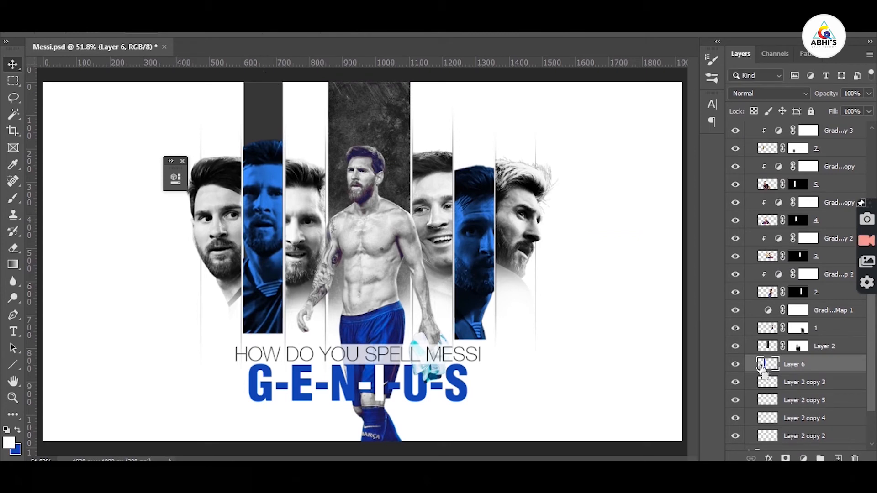
{"action": "left_click_drag", "start_coordinate": [761, 368], "coordinate": [813, 297]}
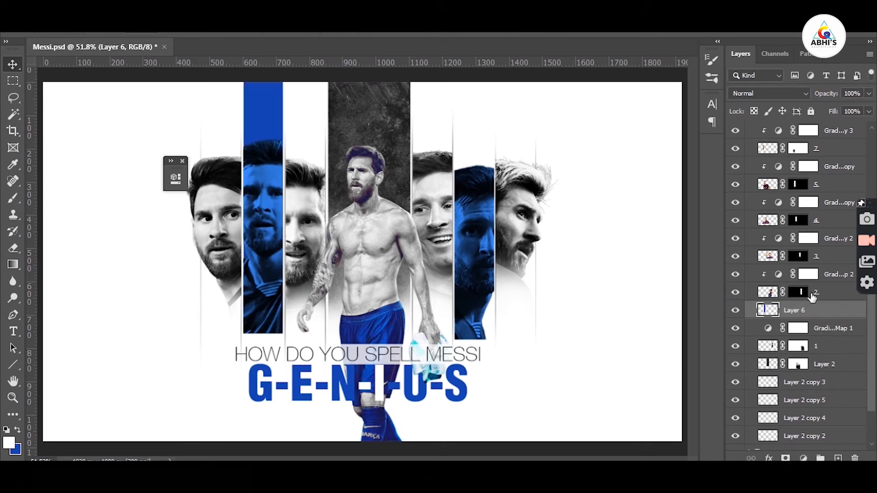
Step: Copy the blue strip behind the second blue portrait so that it runs down to the canvas's lower edge
{"action": "left_click_drag", "start_coordinate": [275, 106], "coordinate": [467, 108]}
{"action": "key", "text": "ctrl+z"}
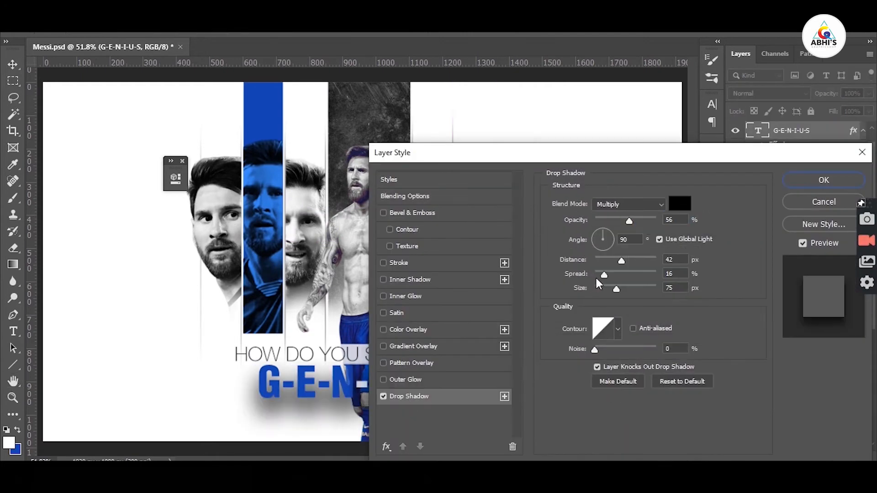
Step: Give the G-E-N-I-U-S text a drop shadow with 3 px distance and 9 px size, plus a white 2 px outside stroke
{"action": "left_click", "coordinate": [600, 287]}
{"action": "left_click_drag", "start_coordinate": [621, 260], "coordinate": [596, 260]}
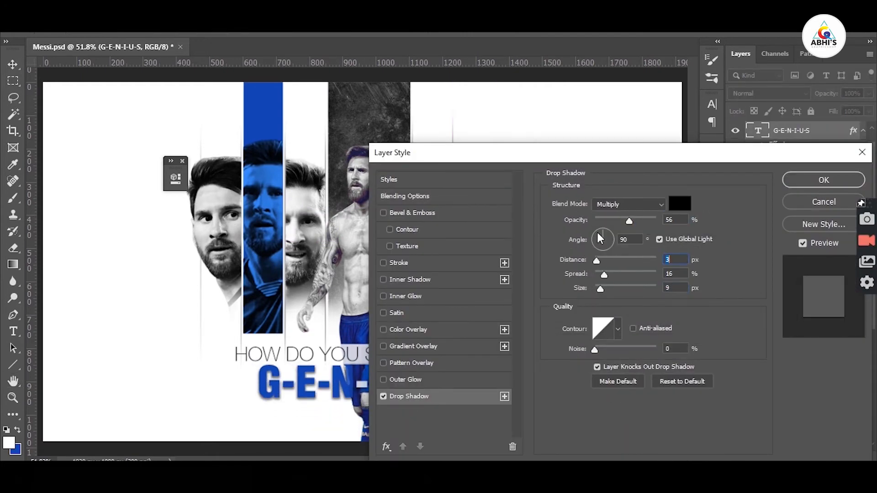
{"action": "left_click", "coordinate": [399, 264]}
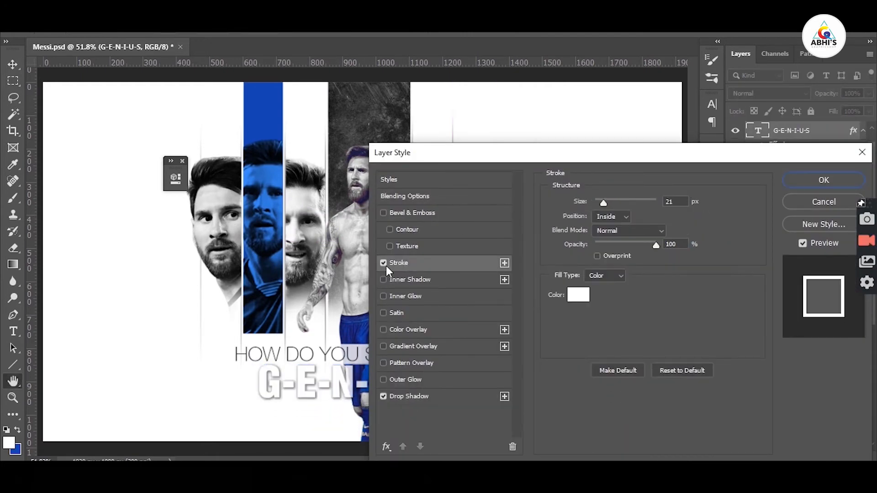
{"action": "left_click_drag", "start_coordinate": [603, 202], "coordinate": [596, 201]}
{"action": "left_click", "coordinate": [622, 213]}
{"action": "left_click", "coordinate": [608, 227]}
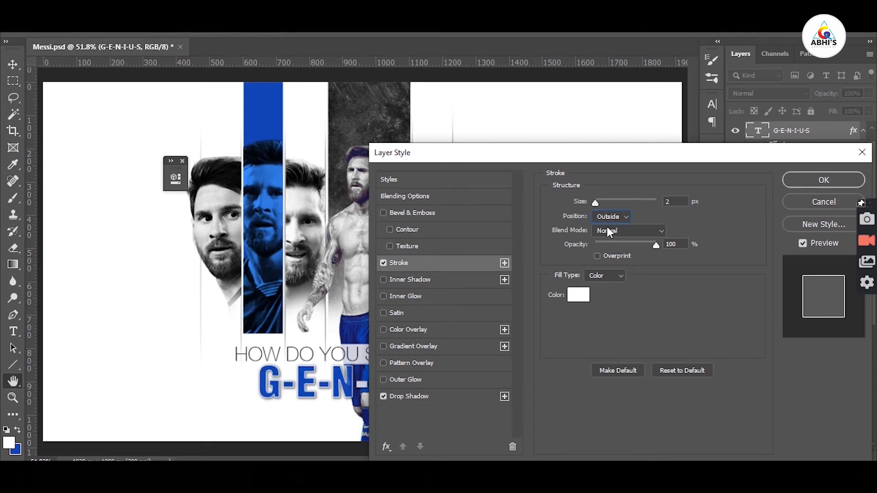
{"action": "left_click_drag", "start_coordinate": [606, 154], "coordinate": [711, 114]}
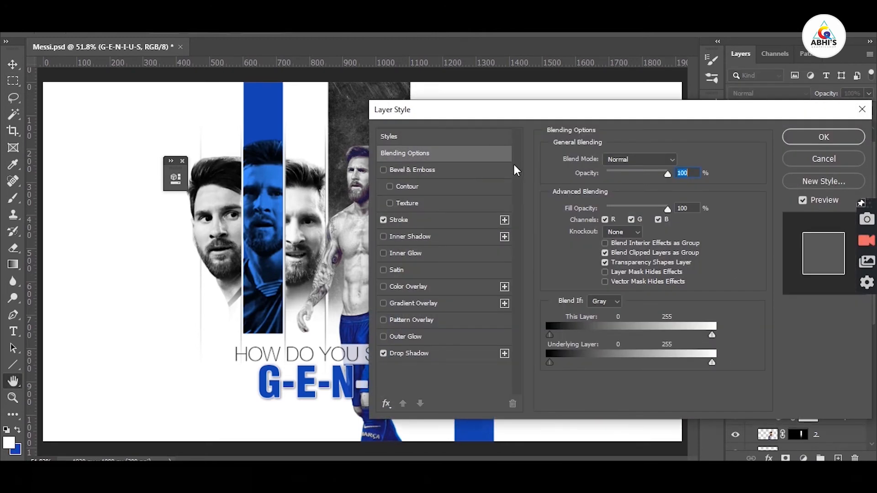
Step: Set the G-E-N-I-U-S stroke to 3 px and its drop shadow to 69% opacity, 143° angle and 7 px distance
{"action": "left_click", "coordinate": [465, 222]}
{"action": "left_click_drag", "start_coordinate": [595, 160], "coordinate": [599, 162]}
{"action": "left_click", "coordinate": [414, 355]}
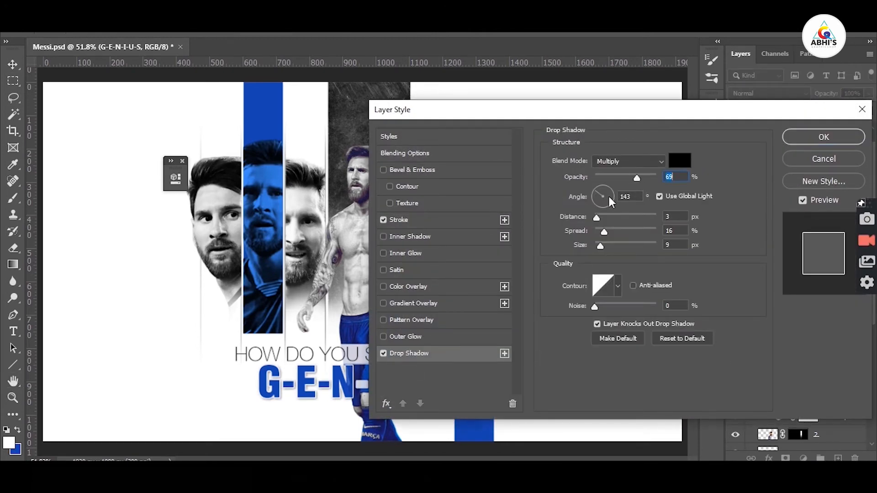
{"action": "left_click_drag", "start_coordinate": [597, 217], "coordinate": [599, 220]}
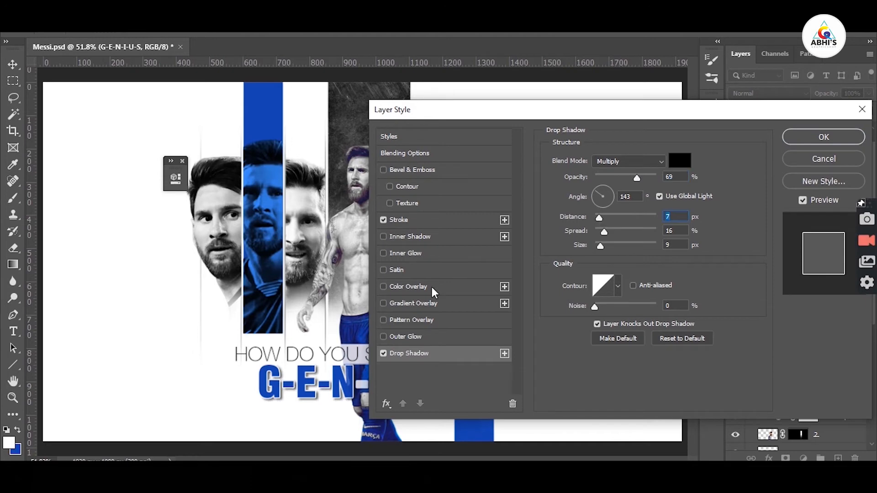
Step: Add an inner shadow to the G-E-N-I-U-S text with 44% opacity and 6 px distance, and apply the style
{"action": "left_click", "coordinate": [400, 238]}
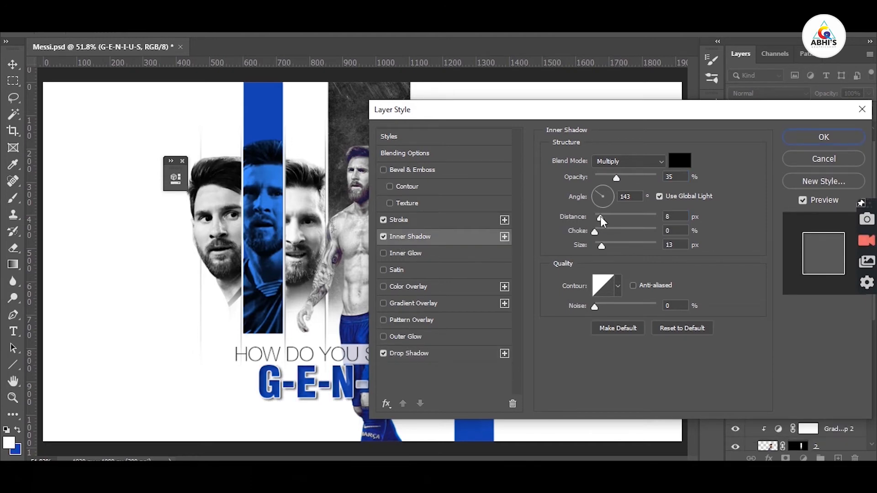
{"action": "left_click_drag", "start_coordinate": [601, 217], "coordinate": [599, 217]}
{"action": "left_click_drag", "start_coordinate": [614, 179], "coordinate": [623, 182]}
{"action": "key", "text": "Return"}
Step: Hide Layer 3 and enlarge the inner shadow size on the G-E-N-I-U-S text
{"action": "left_click", "coordinate": [735, 133]}
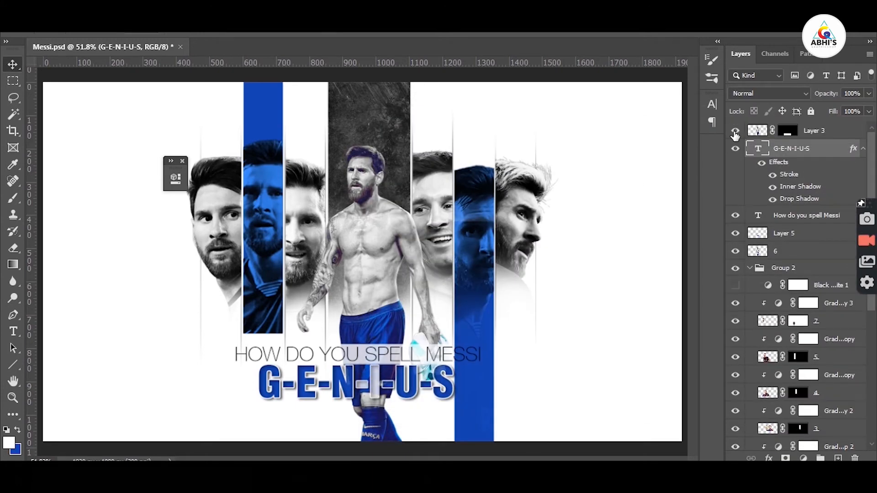
{"action": "left_click", "coordinate": [734, 133]}
{"action": "double_click", "coordinate": [799, 191]}
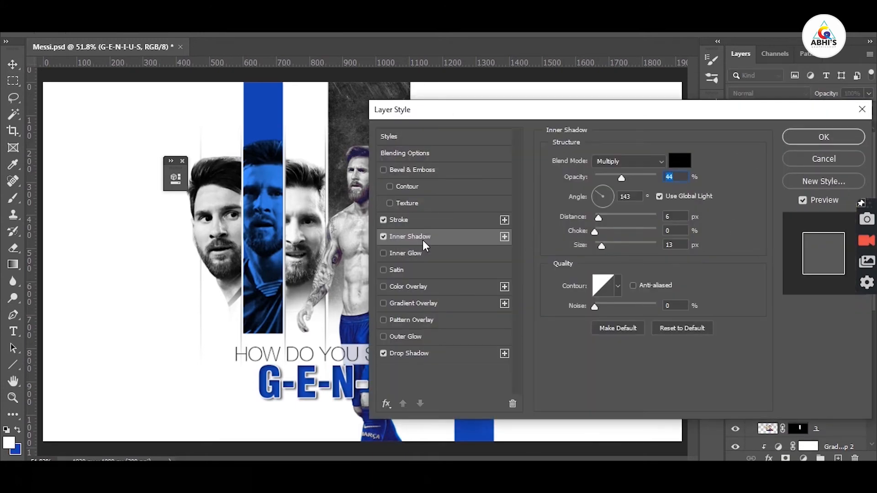
{"action": "left_click_drag", "start_coordinate": [602, 246], "coordinate": [606, 211]}
{"action": "key", "text": "Return"}
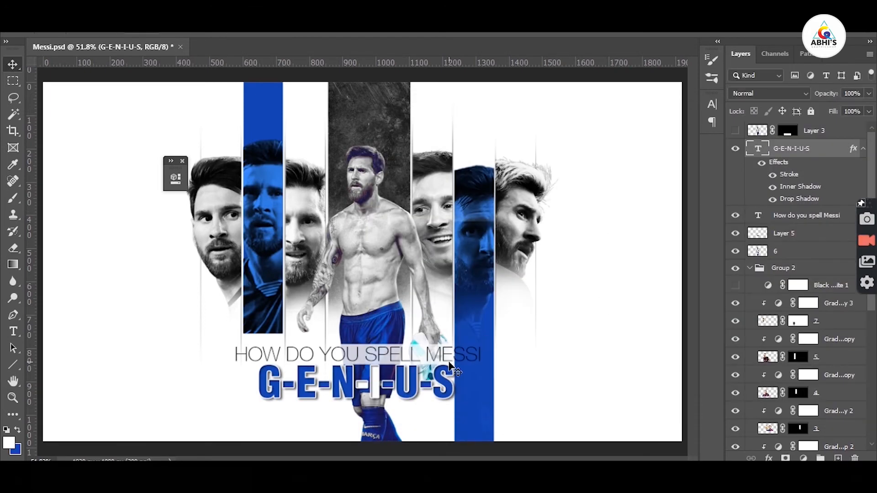
Step: Centre the heading and the G-E-N-I-U-S text horizontally against the Background layer
{"action": "mouse_move", "coordinate": [449, 362]}
{"action": "left_mouse_down"}
{"action": "mouse_move", "coordinate": [475, 360]}
{"action": "mouse_move", "coordinate": [483, 372]}
{"action": "mouse_move", "coordinate": [446, 377]}
{"action": "mouse_move", "coordinate": [458, 374]}
{"action": "mouse_move", "coordinate": [456, 356]}
{"action": "left_mouse_up"}
{"action": "left_click", "coordinate": [457, 378], "text": "shift"}
{"action": "scroll", "coordinate": [815, 420], "scroll_direction": "down", "scroll_amount": 6}
{"action": "left_click", "coordinate": [815, 441], "text": "ctrl"}
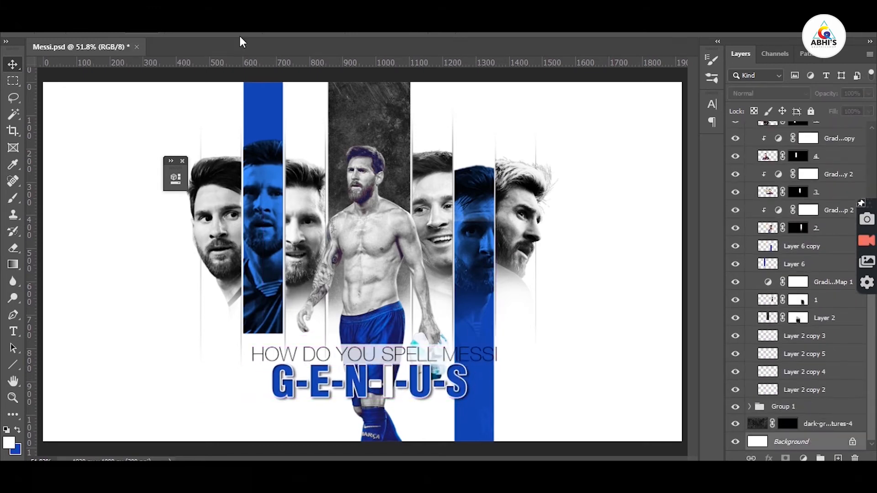
{"action": "left_click", "coordinate": [294, 27]}
{"action": "left_click", "coordinate": [537, 322]}
Step: Change the word MESSI in the heading to a bold font style
{"action": "left_click_drag", "start_coordinate": [409, 378], "coordinate": [576, 352]}
{"action": "double_click", "coordinate": [399, 364]}
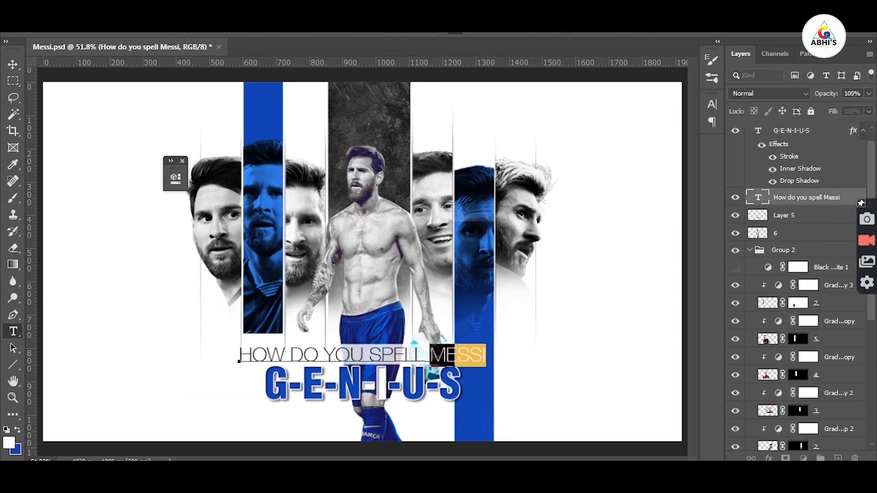
{"action": "key", "text": "Down"}
{"action": "key", "text": "Down"}
{"action": "key", "text": "Down"}
{"action": "key", "text": "Down"}
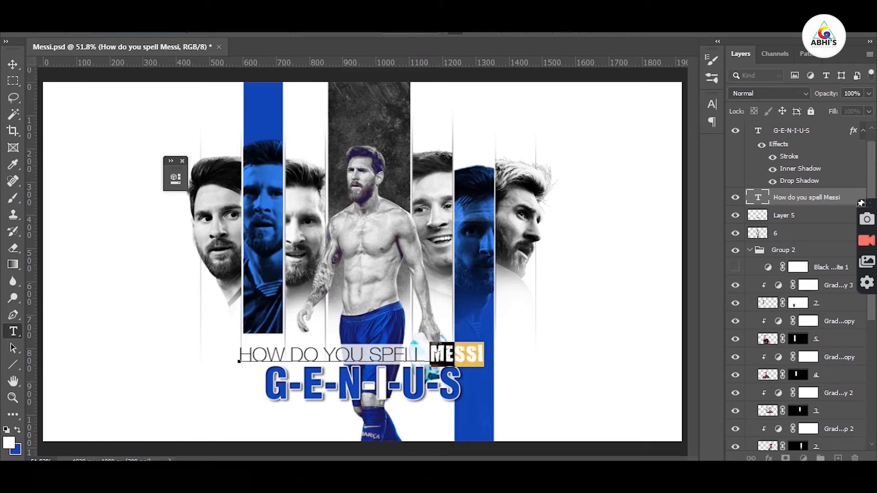
{"action": "left_click", "coordinate": [185, 27]}
{"action": "left_click", "coordinate": [290, 249]}
{"action": "left_click", "coordinate": [474, 356]}
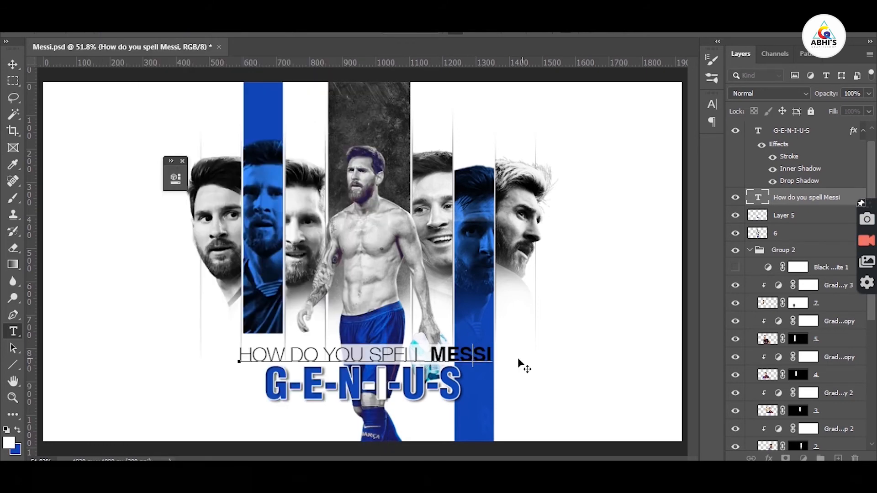
{"action": "double_click", "coordinate": [431, 351]}
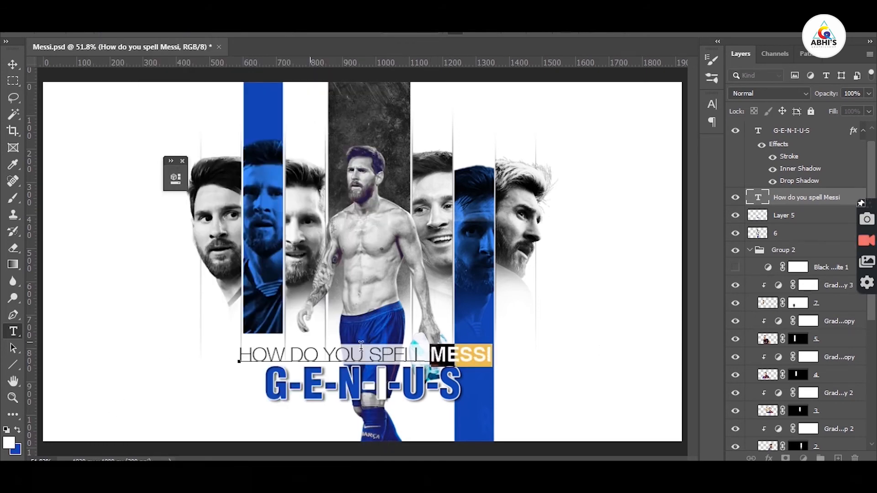
{"action": "left_click", "coordinate": [13, 64]}
Step: Shift the heading and the G-E-N-I-U-S text slightly to the right below the portraits
{"action": "mouse_move", "coordinate": [498, 364]}
{"action": "left_mouse_down"}
{"action": "mouse_move", "coordinate": [517, 352]}
{"action": "mouse_move", "coordinate": [494, 358]}
{"action": "left_mouse_up"}
{"action": "left_click", "coordinate": [571, 345]}
{"action": "left_click_drag", "start_coordinate": [454, 390], "coordinate": [468, 390]}
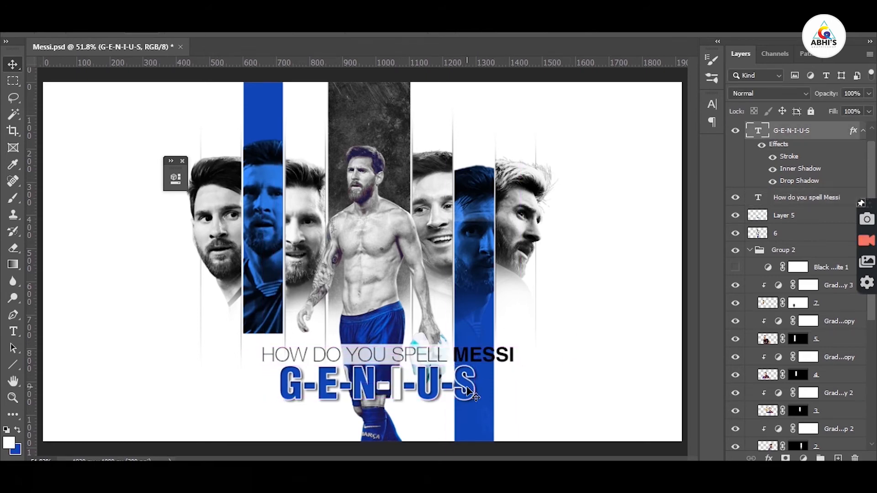
Step: Recolour all letters of the G-E-N-I-U-S text blue
{"action": "double_click", "coordinate": [400, 387]}
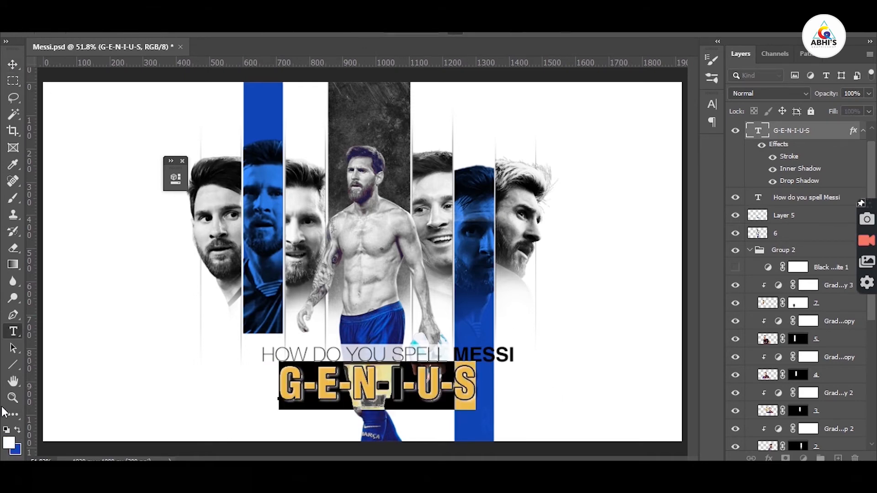
{"action": "left_click", "coordinate": [17, 430]}
{"action": "left_click", "coordinate": [13, 64]}
Step: Recolour the heading's word MESSI, using white over the blue strip and blue for the letters beyond it
{"action": "double_click", "coordinate": [466, 355]}
{"action": "left_click_drag", "start_coordinate": [452, 355], "coordinate": [606, 357]}
{"action": "left_click", "coordinate": [13, 65]}
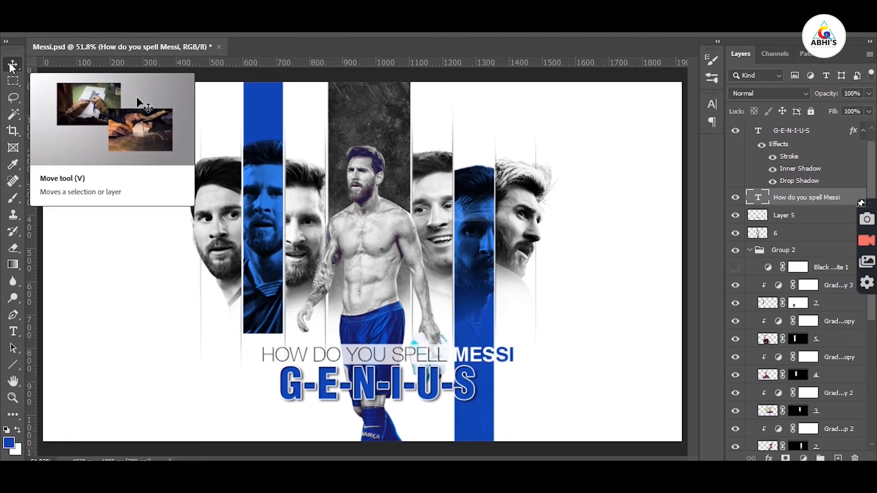
{"action": "left_click", "coordinate": [584, 317]}
Step: Set the stroke on the G-E-N-I-U-S text to 2 px and apply the style
{"action": "left_click", "coordinate": [818, 131]}
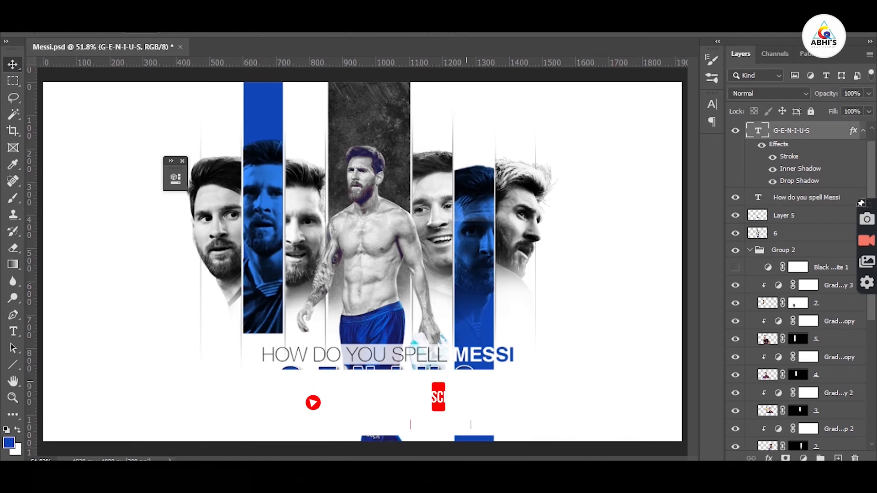
{"action": "double_click", "coordinate": [829, 136]}
{"action": "left_click", "coordinate": [438, 220]}
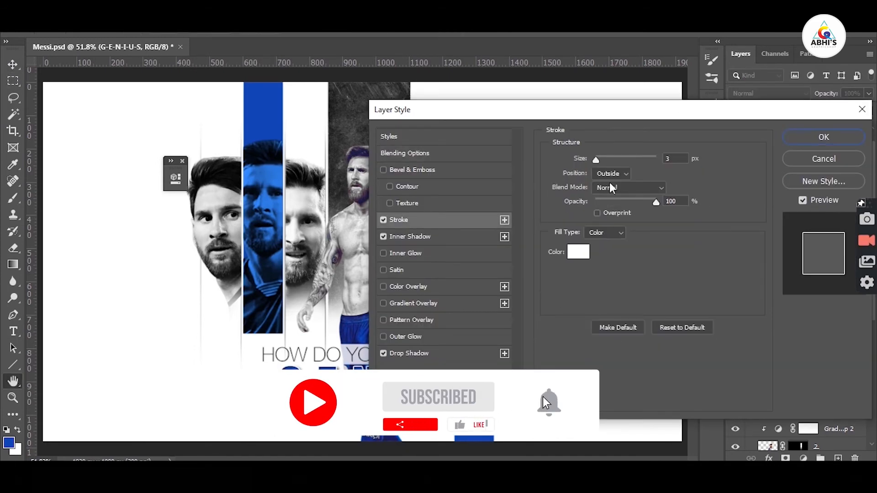
{"action": "left_click", "coordinate": [596, 161]}
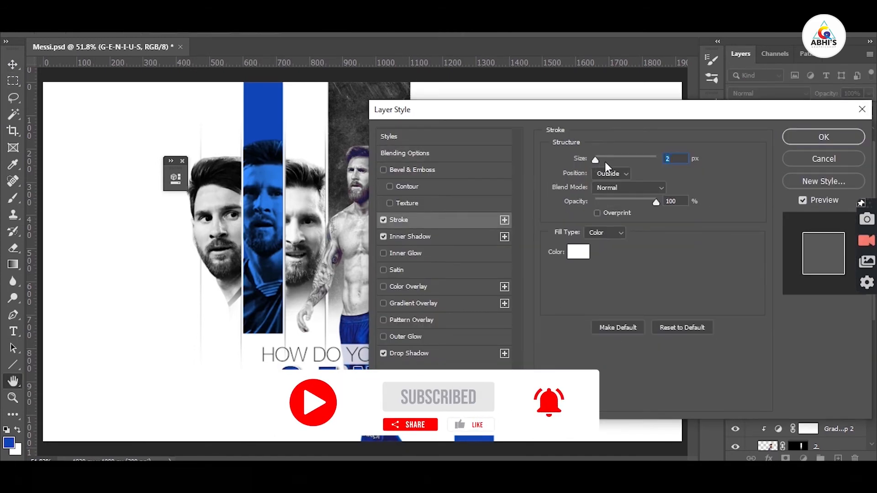
{"action": "left_click", "coordinate": [827, 140]}
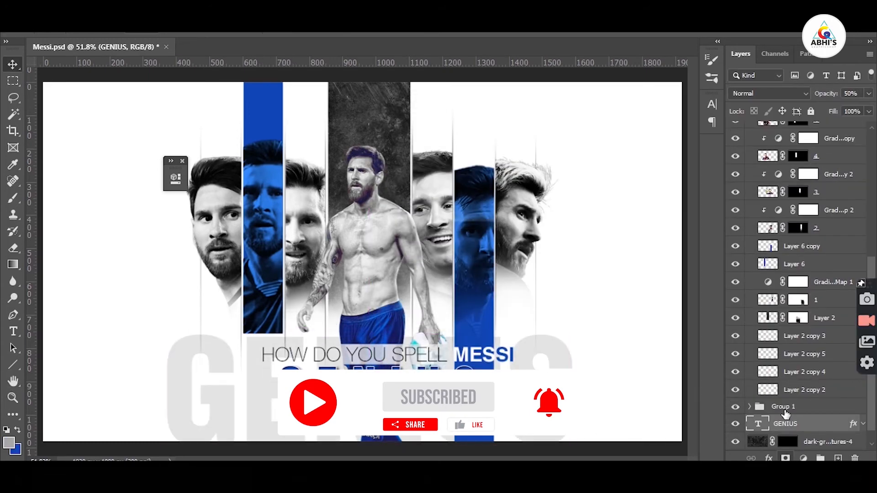
Step: Mask the dark-grunge-textures-4 layer to the outline of the large GENIUS text and hide the text layer
{"action": "left_click", "coordinate": [758, 424], "text": "ctrl"}
{"action": "left_click", "coordinate": [758, 442]}
{"action": "left_click", "coordinate": [785, 458]}
{"action": "left_click", "coordinate": [735, 424]}
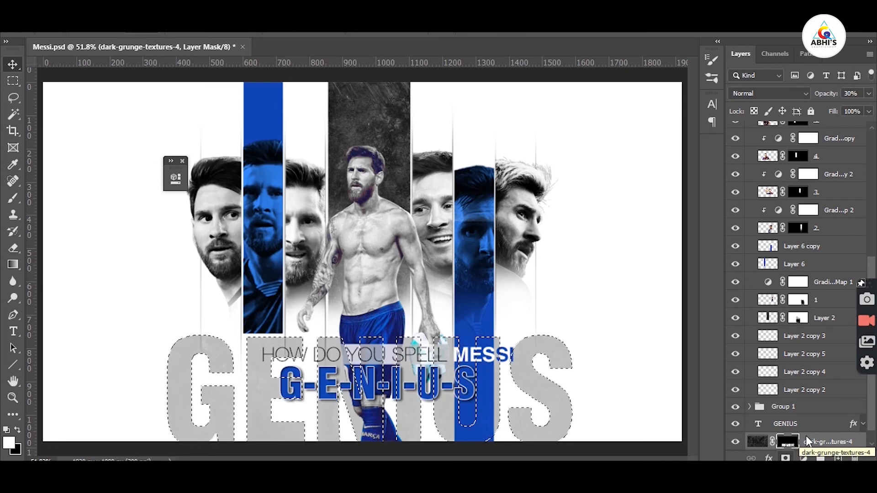
Step: Move the textured GENIUS word up and to the left at 20% opacity, and delete its duplicate
{"action": "left_click_drag", "start_coordinate": [374, 291], "coordinate": [433, 256]}
{"action": "key", "text": "2"}
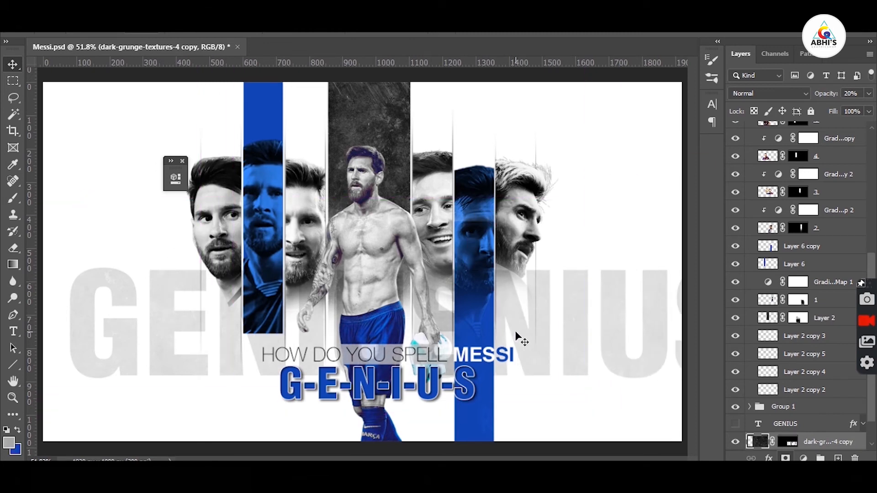
{"action": "key", "text": "Delete"}
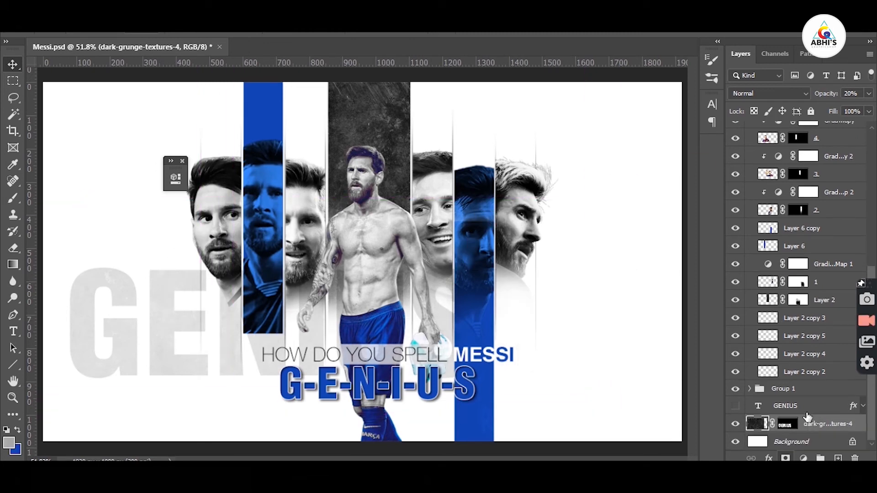
Step: Duplicate the dark-grunge-textures-4 layer and fill the copy's mask with black
{"action": "key", "text": "ctrl+j"}
{"action": "left_click", "coordinate": [784, 430]}
{"action": "key", "text": "ctrl+BackSpace"}
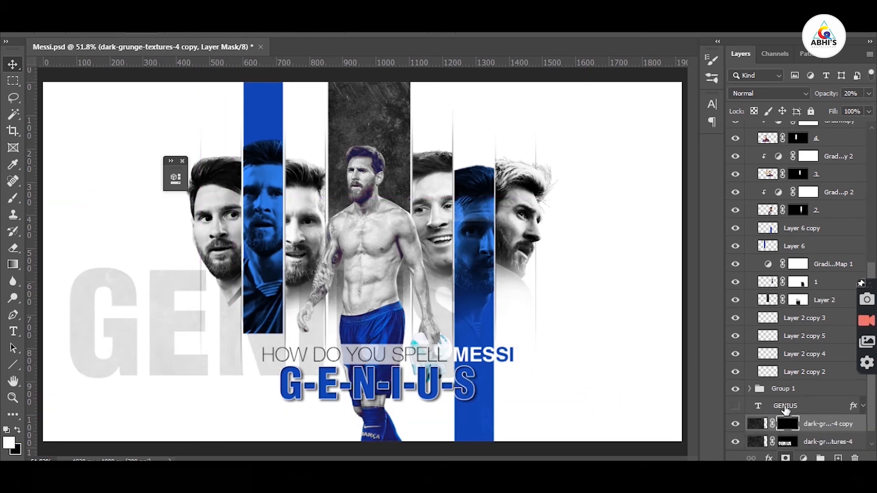
Step: Rename the hidden GENIUS text layer to LM10, show it, and change its text to LM10
{"action": "double_click", "coordinate": [785, 406]}
{"action": "type", "text": "MESSI"}
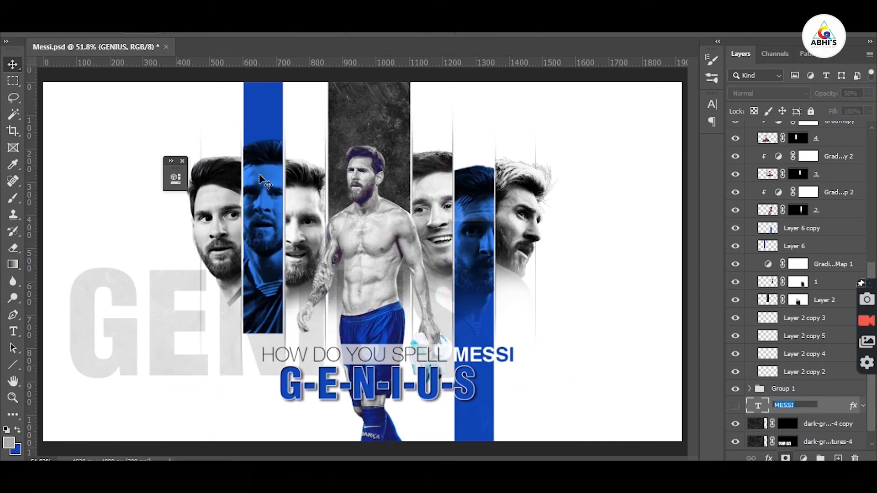
{"action": "left_click", "coordinate": [758, 406], "text": "ctrl"}
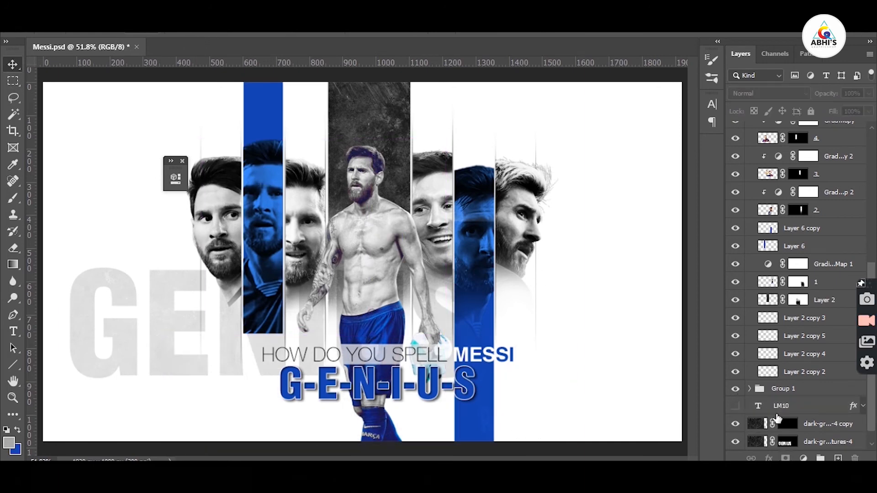
{"action": "left_click", "coordinate": [786, 424]}
{"action": "left_click", "coordinate": [735, 405]}
{"action": "double_click", "coordinate": [758, 405]}
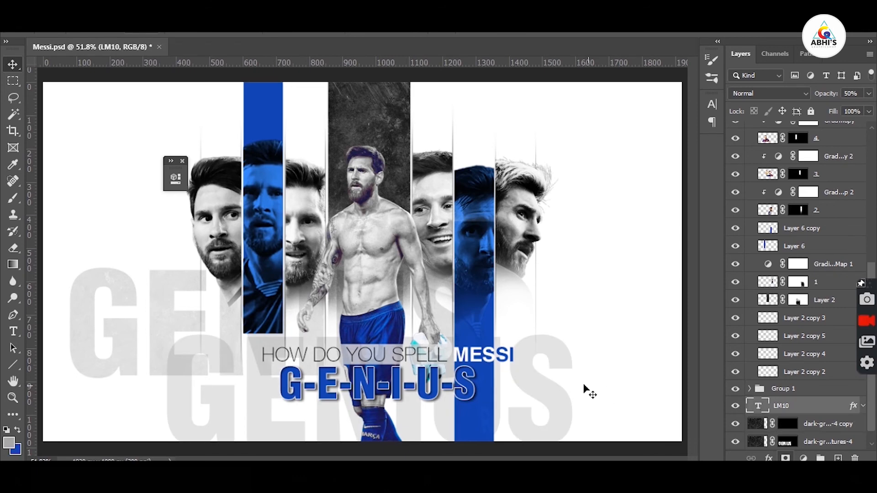
{"action": "type", "text": "LM10"}
{"action": "left_click", "coordinate": [13, 64]}
Step: Reveal the LM10 text outline in the texture copy's black mask
{"action": "left_click", "coordinate": [758, 406], "text": "ctrl"}
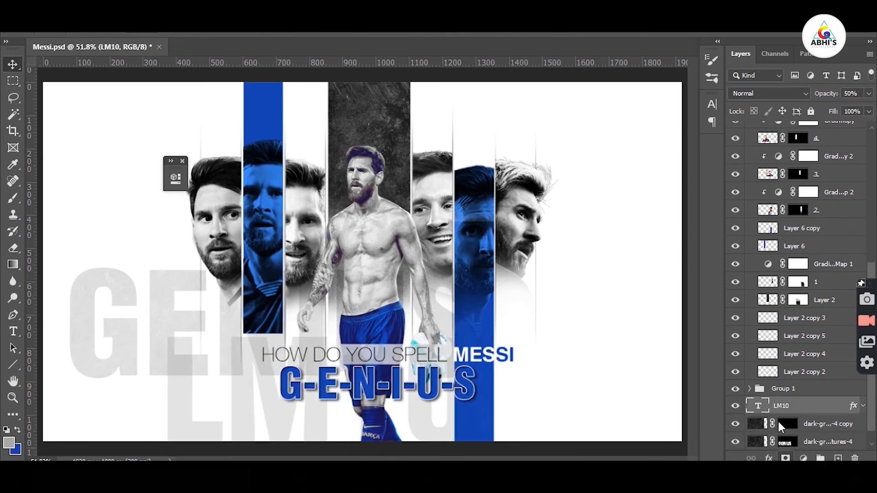
{"action": "left_click", "coordinate": [787, 424]}
{"action": "key", "text": "alt+BackSpace"}
{"action": "key", "text": "ctrl+d"}
Step: Place the LM10 text in the canvas's upper-right corner, scale it down slightly, and delete the masked texture copy
{"action": "left_click_drag", "start_coordinate": [201, 409], "coordinate": [424, 126]}
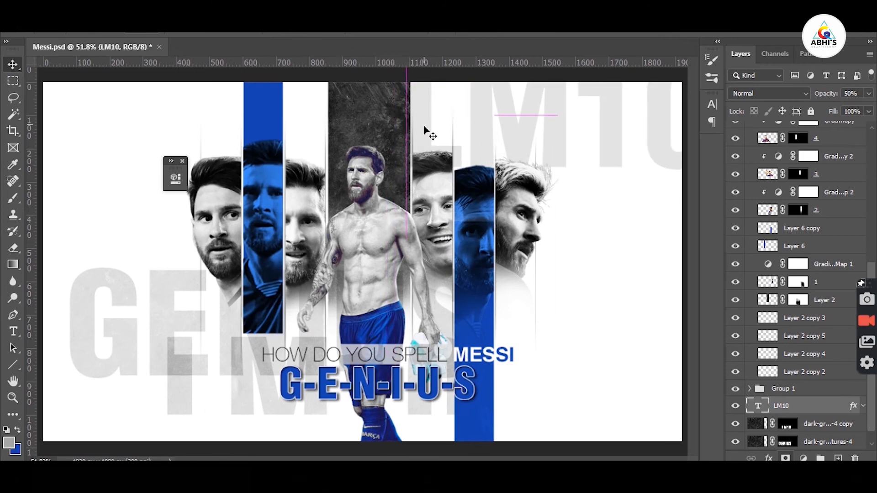
{"action": "key", "text": "ctrl+t"}
{"action": "left_click_drag", "start_coordinate": [401, 200], "coordinate": [468, 167]}
{"action": "left_click_drag", "start_coordinate": [560, 141], "coordinate": [501, 157]}
{"action": "key", "text": "Return"}
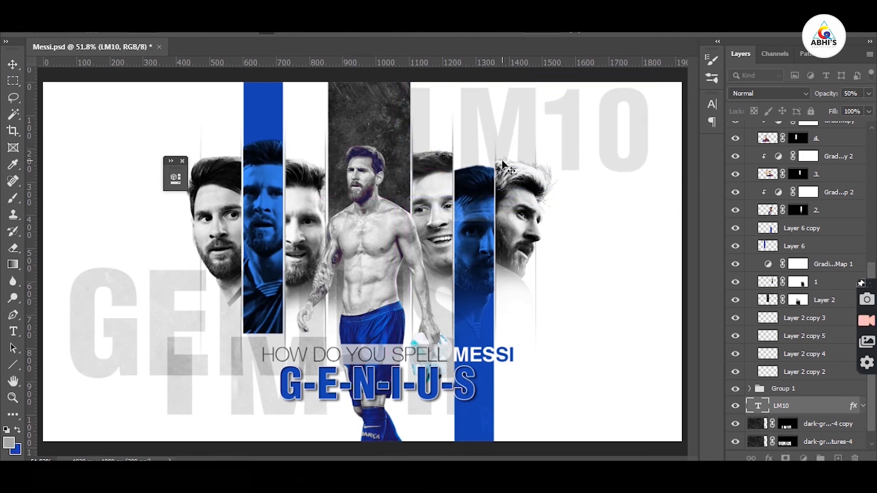
{"action": "key", "text": "Delete"}
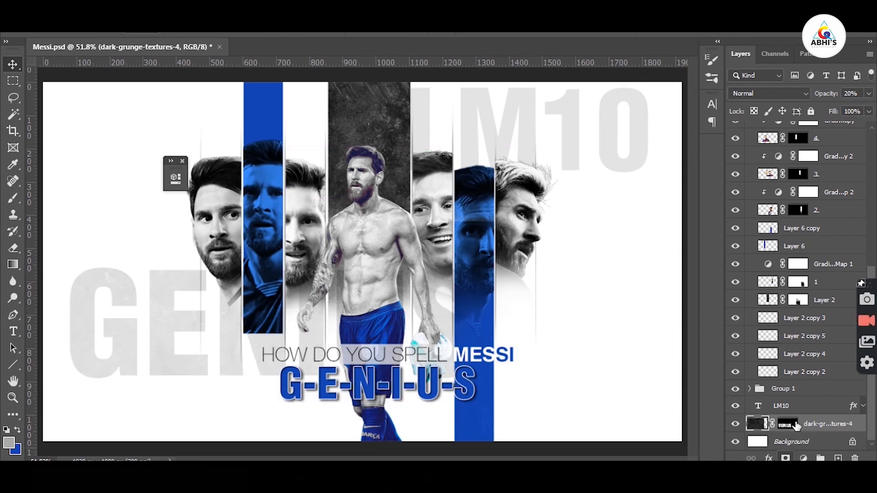
Step: Duplicate the dark-grunge-textures-4 layer, mask the copy to the LM10 text outline on black, and hide the text layer
{"action": "key", "text": "ctrl+j"}
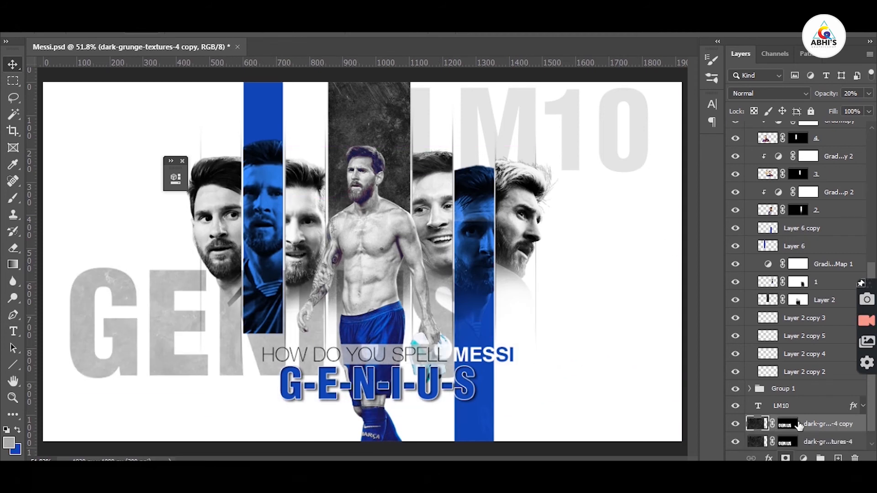
{"action": "left_click", "coordinate": [784, 427]}
{"action": "key", "text": "ctrl+BackSpace"}
{"action": "left_click", "coordinate": [637, 153]}
{"action": "left_click", "coordinate": [757, 406], "text": "ctrl"}
{"action": "left_click", "coordinate": [792, 427]}
{"action": "key", "text": "alt+BackSpace"}
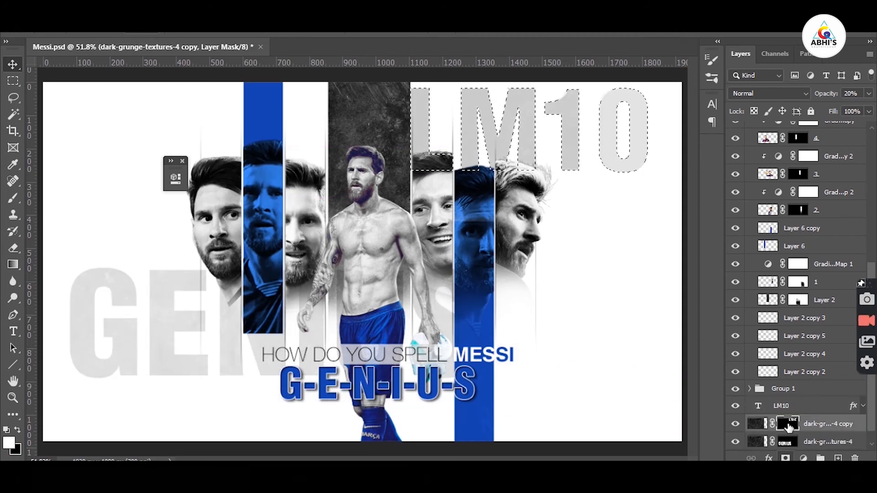
{"action": "left_click", "coordinate": [735, 406]}
{"action": "key", "text": "ctrl+d"}
Step: Try shifting the textured LM10 lettering sideways and undo each move
{"action": "left_click", "coordinate": [750, 424]}
{"action": "left_click_drag", "start_coordinate": [533, 123], "coordinate": [583, 123]}
{"action": "key", "text": "ctrl+z"}
{"action": "left_click_drag", "start_coordinate": [486, 276], "coordinate": [559, 273]}
{"action": "key", "text": "ctrl+z"}
{"action": "left_click_drag", "start_coordinate": [529, 121], "coordinate": [450, 117]}
{"action": "key", "text": "ctrl+z"}
Step: Show the LM10 text layer again and fill the texture copy's mask completely with black
{"action": "left_click", "coordinate": [735, 406]}
{"action": "left_click", "coordinate": [785, 427]}
{"action": "key", "text": "alt+BackSpace"}
{"action": "key", "text": "ctrl+i"}
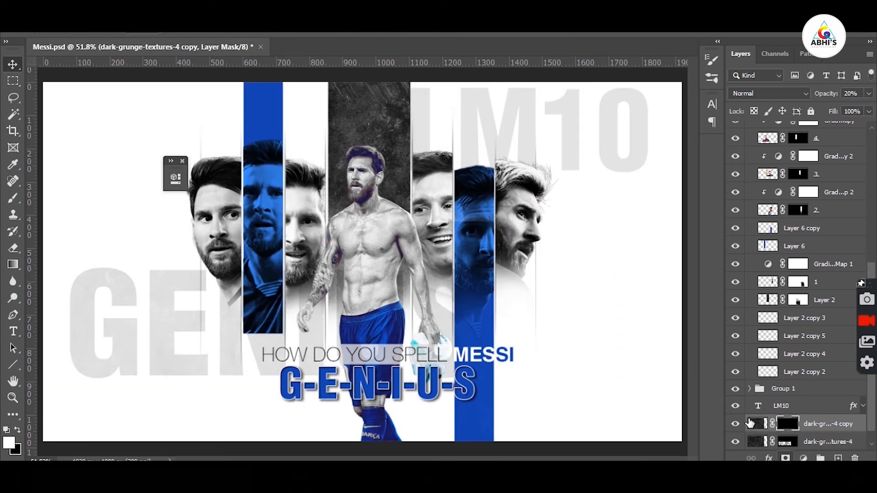
Step: Shift the texture copy to the right and raise the LM10 text until it is cropped by the canvas's upper edge
{"action": "left_click", "coordinate": [758, 424]}
{"action": "left_click_drag", "start_coordinate": [551, 303], "coordinate": [627, 295]}
{"action": "left_click_drag", "start_coordinate": [610, 153], "coordinate": [613, 148]}
{"action": "left_click_drag", "start_coordinate": [489, 144], "coordinate": [489, 134]}
Step: Reveal the repositioned LM10 outline in the texture copy's mask and hide the LM10 text layer
{"action": "left_click", "coordinate": [778, 408], "text": "ctrl"}
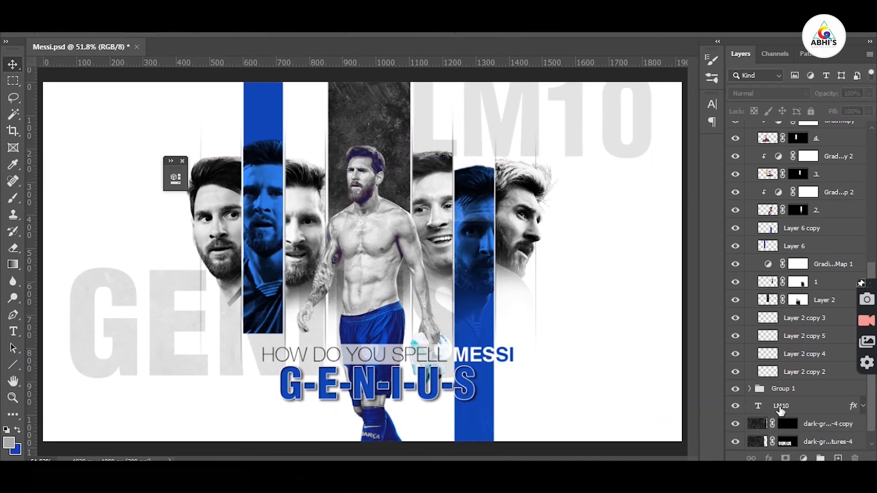
{"action": "left_click", "coordinate": [779, 408], "text": "ctrl"}
{"action": "left_click", "coordinate": [758, 406], "text": "ctrl"}
{"action": "left_click", "coordinate": [787, 425]}
{"action": "key", "text": "alt+BackSpace"}
{"action": "left_click", "coordinate": [735, 406]}
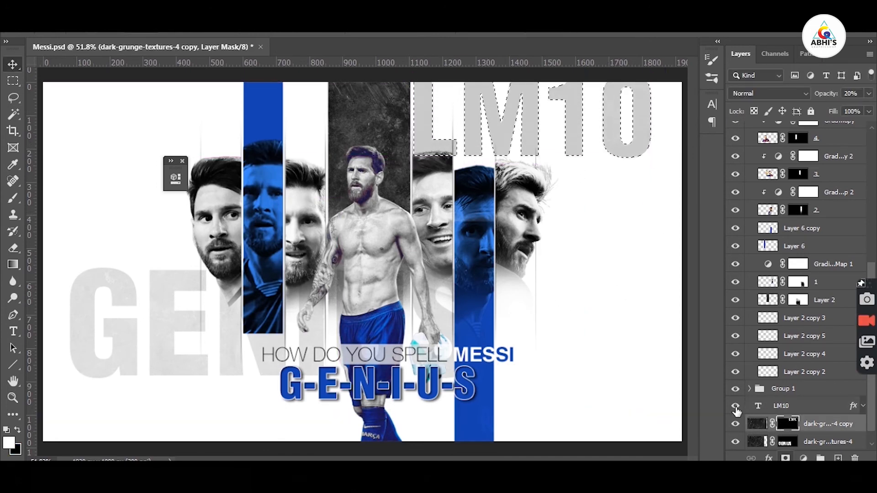
{"action": "key", "text": "ctrl+d"}
{"action": "mouse_move", "coordinate": [225, 332]}
{"action": "left_mouse_down"}
{"action": "mouse_move", "coordinate": [220, 347]}
{"action": "mouse_move", "coordinate": [219, 322]}
{"action": "left_mouse_up"}
{"action": "key", "text": "ctrl+z"}
{"action": "left_click", "coordinate": [649, 220]}
{"action": "left_click", "coordinate": [803, 420]}
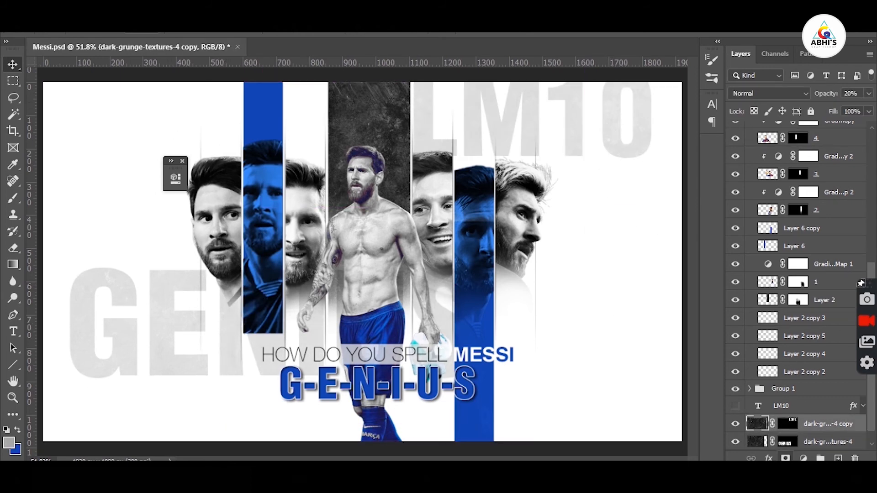
Step: Add a Gradient Map above the texture copy running from black to blue
{"action": "left_click", "coordinate": [803, 458]}
{"action": "left_click", "coordinate": [794, 441]}
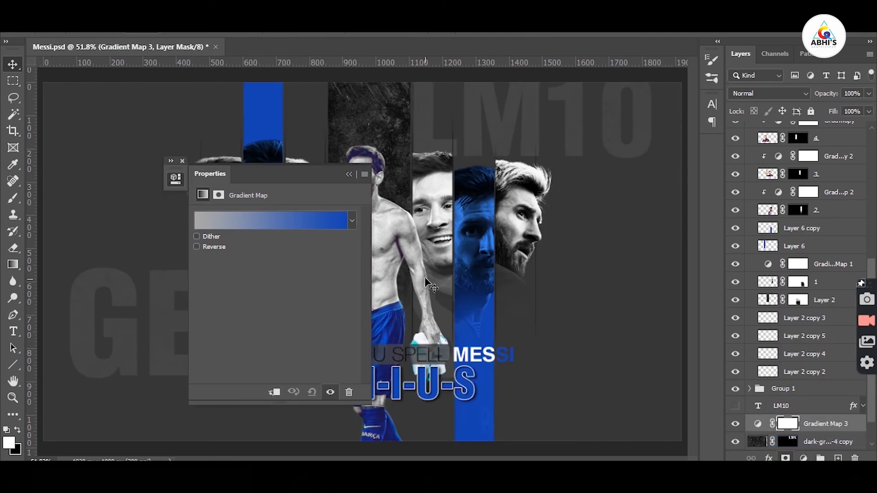
{"action": "left_click", "coordinate": [327, 226]}
{"action": "double_click", "coordinate": [579, 372]}
{"action": "left_click_drag", "start_coordinate": [594, 386], "coordinate": [613, 413]}
{"action": "left_click", "coordinate": [817, 239]}
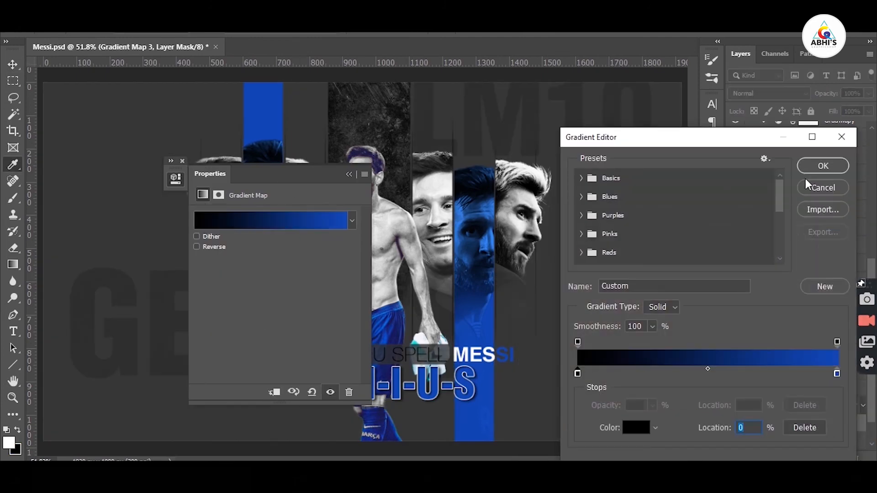
{"action": "left_click", "coordinate": [821, 167]}
Step: Clip the new gradient map to the texture copy, and delete the adjustment
{"action": "left_click", "coordinate": [349, 174]}
{"action": "double_click", "coordinate": [758, 424]}
{"action": "left_click", "coordinate": [275, 393]}
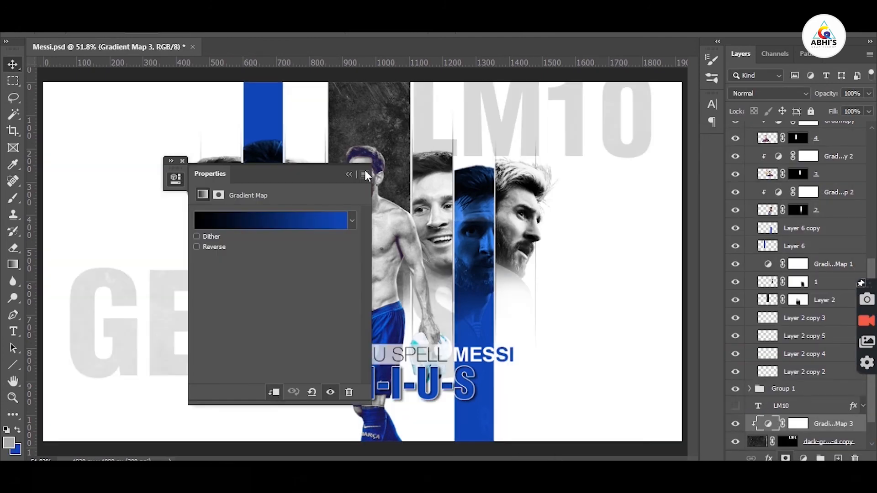
{"action": "left_click", "coordinate": [349, 175]}
{"action": "key", "text": "Delete"}
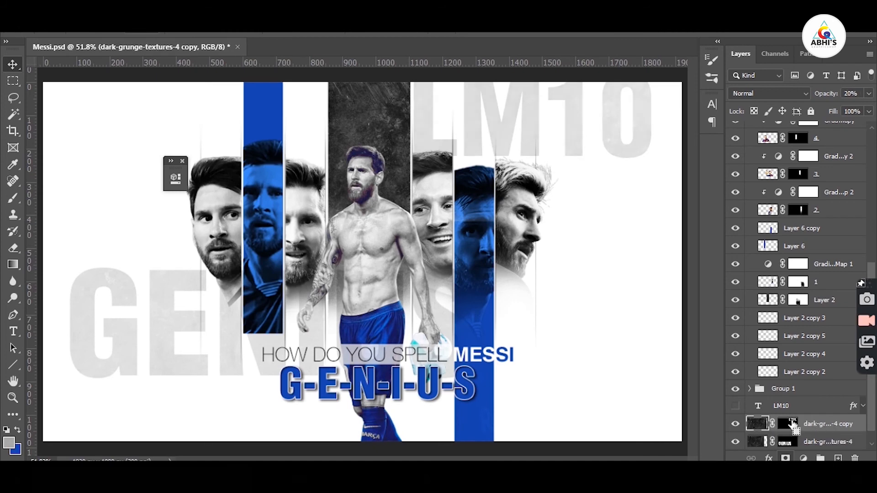
Step: Create a new layer from the texture copy's LM10 mask outline and fill it with blue sampled from the strip
{"action": "left_click", "coordinate": [792, 423], "text": "ctrl"}
{"action": "left_click", "coordinate": [838, 458]}
{"action": "key", "text": "i"}
{"action": "left_click", "coordinate": [481, 400]}
{"action": "key", "text": "alt+BackSpace"}
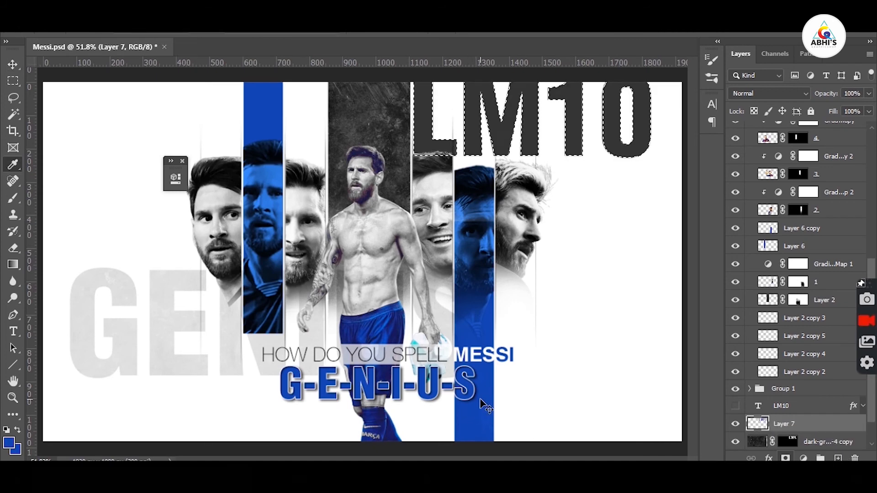
{"action": "key", "text": "ctrl+s"}
{"action": "key", "text": "Return"}
{"action": "key", "text": "ctrl+d"}
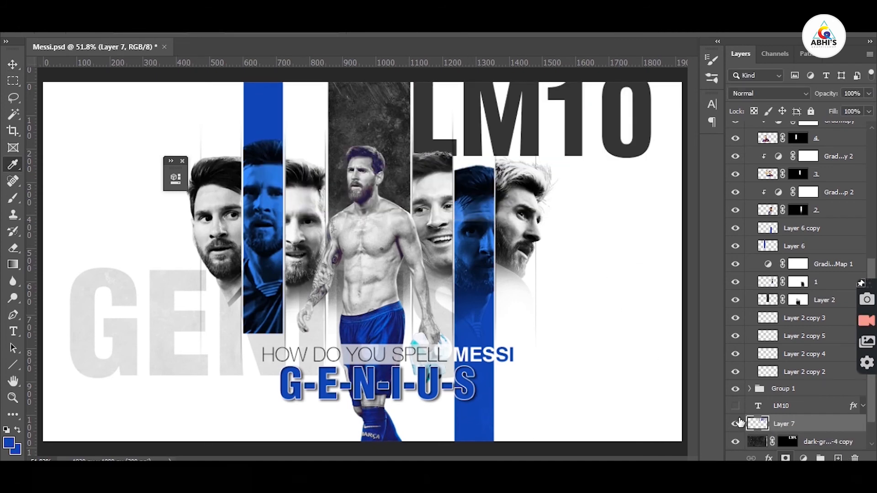
Step: Clip the Gradient Map 1 adjustment to layer 1 so it stops affecting the background lettering
{"action": "scroll", "coordinate": [801, 414], "scroll_direction": "down", "scroll_amount": 1}
{"action": "double_click", "coordinate": [769, 247]}
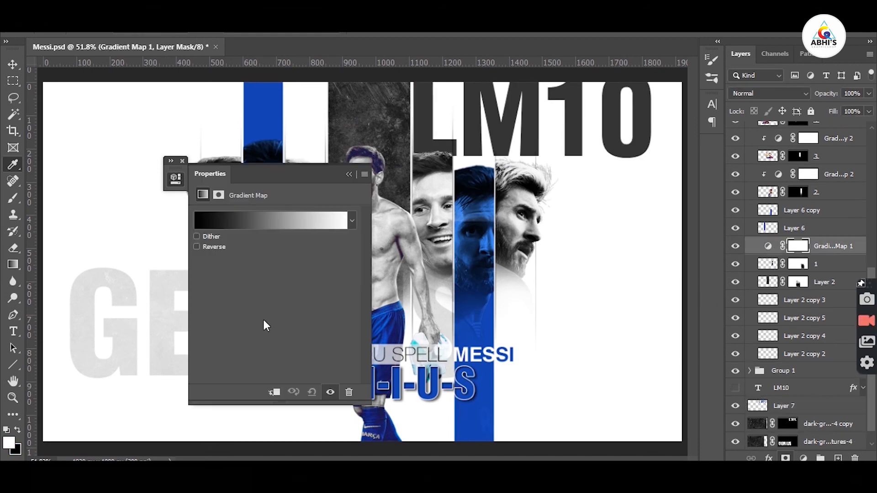
{"action": "left_click", "coordinate": [274, 392]}
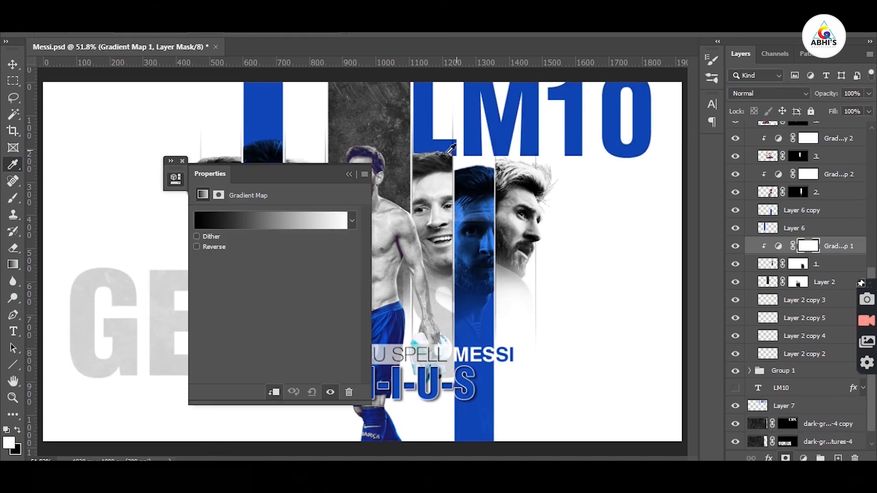
{"action": "left_click", "coordinate": [182, 161]}
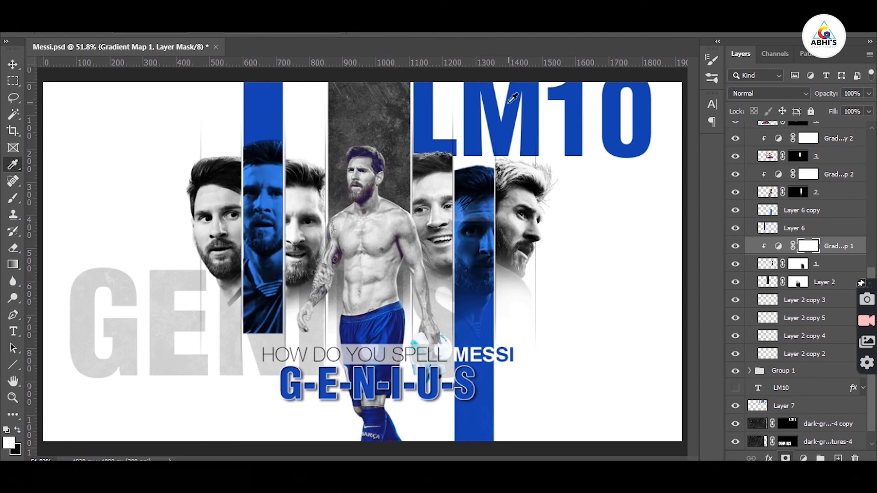
Step: Set the blue LM10 layer's opacity to 20% and hide the masked texture copy
{"action": "key", "text": "v"}
{"action": "left_click", "coordinate": [505, 125]}
{"action": "key", "text": "2"}
{"action": "left_click", "coordinate": [735, 424]}
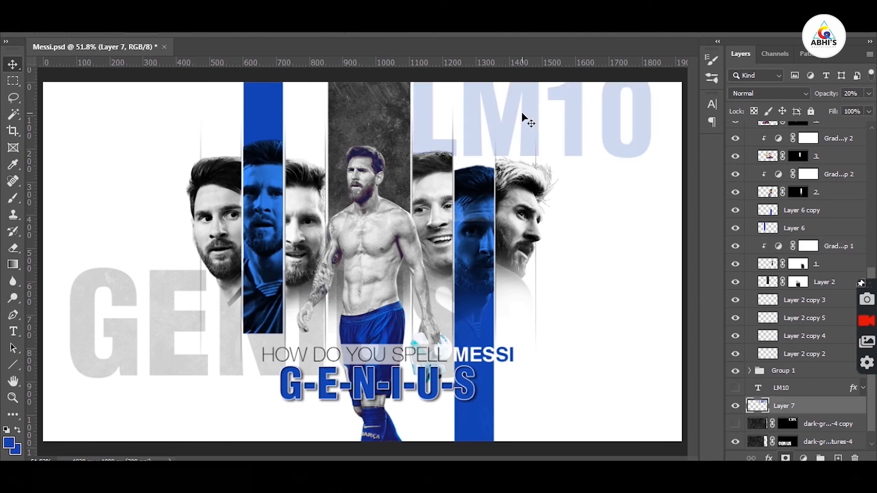
Step: Add a new empty layer above the blue LM10 lettering and clear the lettering selection
{"action": "left_click", "coordinate": [758, 405], "text": "ctrl"}
{"action": "left_click", "coordinate": [837, 458]}
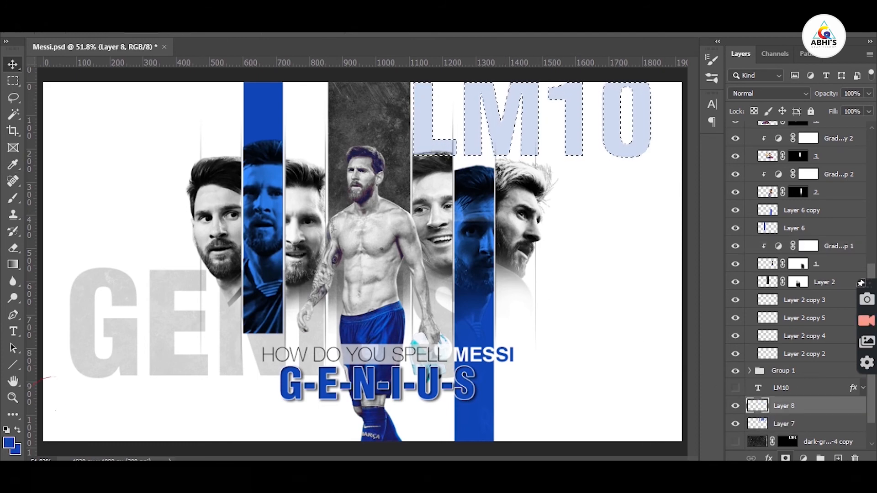
{"action": "left_click", "coordinate": [68, 10]}
{"action": "left_click", "coordinate": [556, 106]}
{"action": "key", "text": "ctrl+d"}
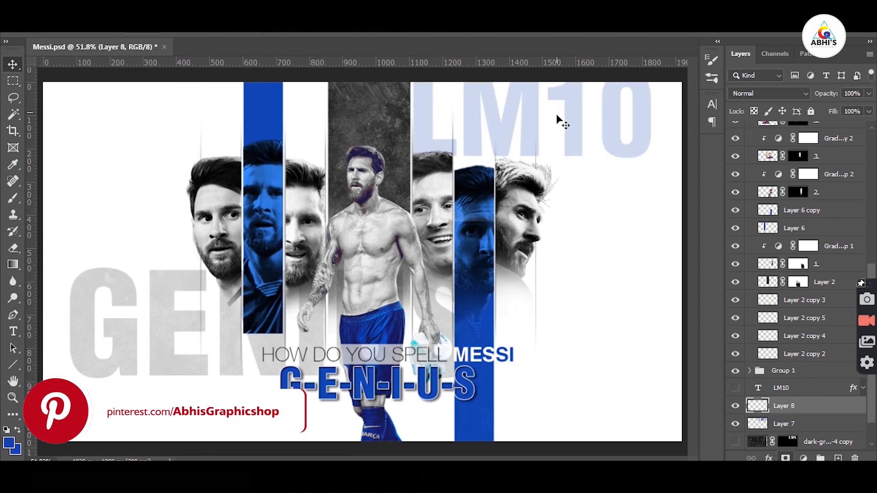
{"action": "left_click_drag", "start_coordinate": [557, 112], "coordinate": [565, 125]}
Step: Hide the blue-filled LM10 layer and stroke the LM10 text outline in blue on the new layer
{"action": "left_click", "coordinate": [735, 388]}
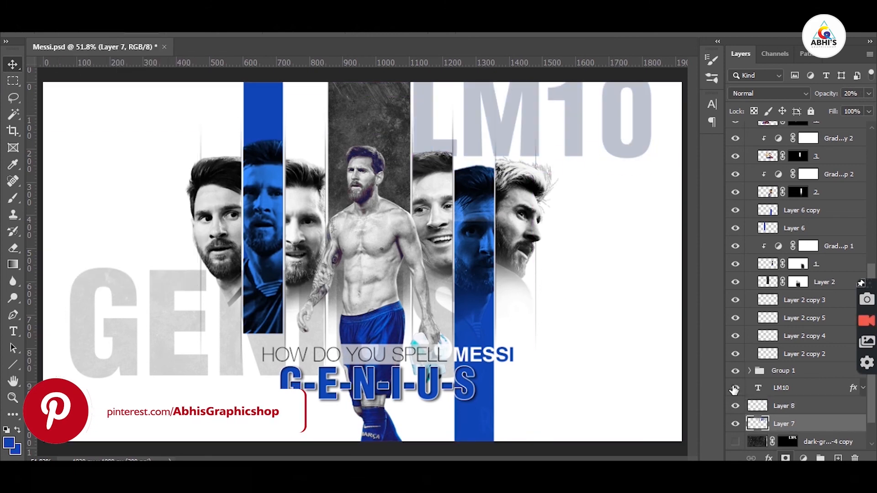
{"action": "left_click", "coordinate": [757, 389], "text": "ctrl"}
{"action": "left_click_drag", "start_coordinate": [735, 406], "coordinate": [735, 424]}
{"action": "left_click", "coordinate": [810, 407]}
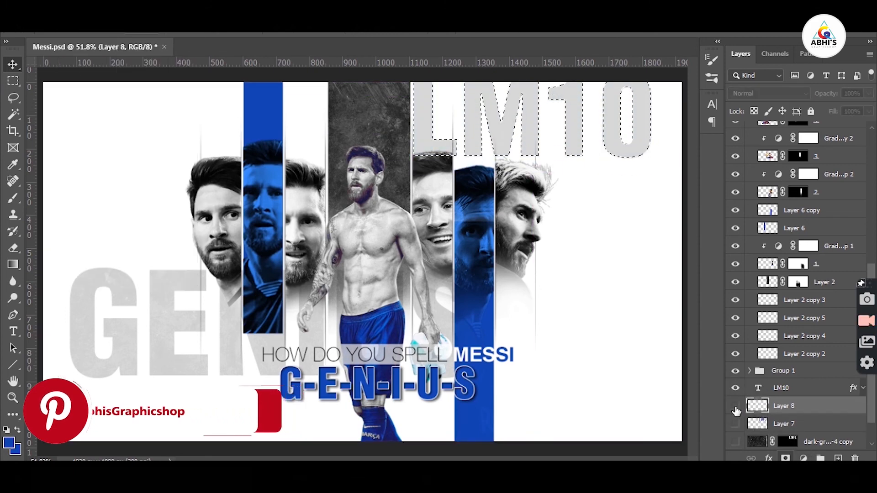
{"action": "left_click", "coordinate": [735, 406]}
{"action": "left_click", "coordinate": [69, 10]}
{"action": "left_click", "coordinate": [83, 218]}
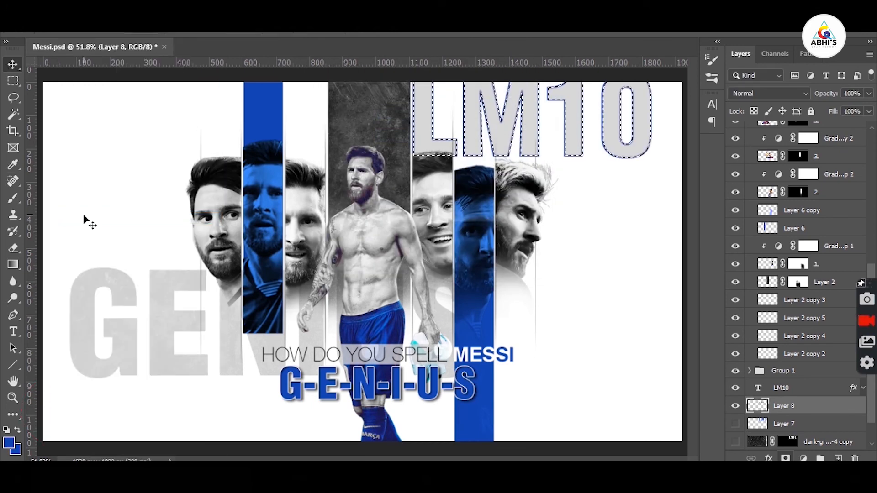
{"action": "scroll", "coordinate": [737, 438], "scroll_direction": "down", "scroll_amount": 2}
{"action": "key", "text": "ctrl+d"}
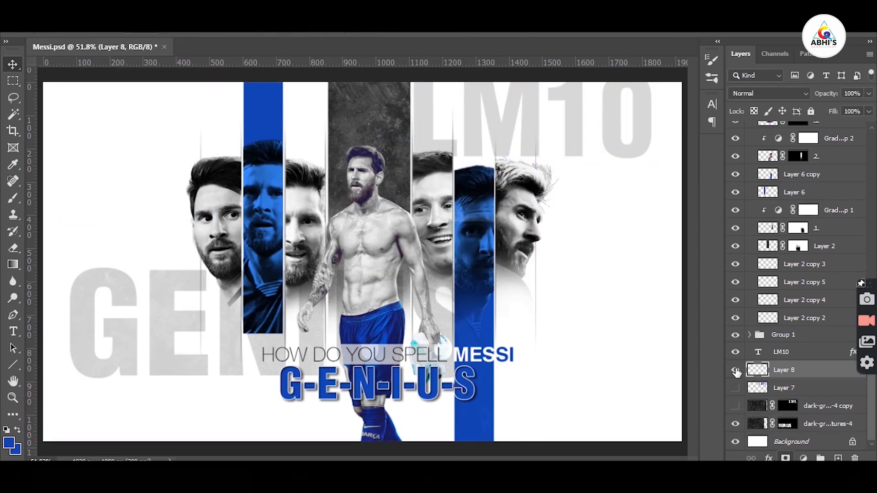
Step: Try the LM10 outline at 50% opacity without the text fill, undo it, and compare the layers' visibility
{"action": "left_click", "coordinate": [735, 352]}
{"action": "key", "text": "5"}
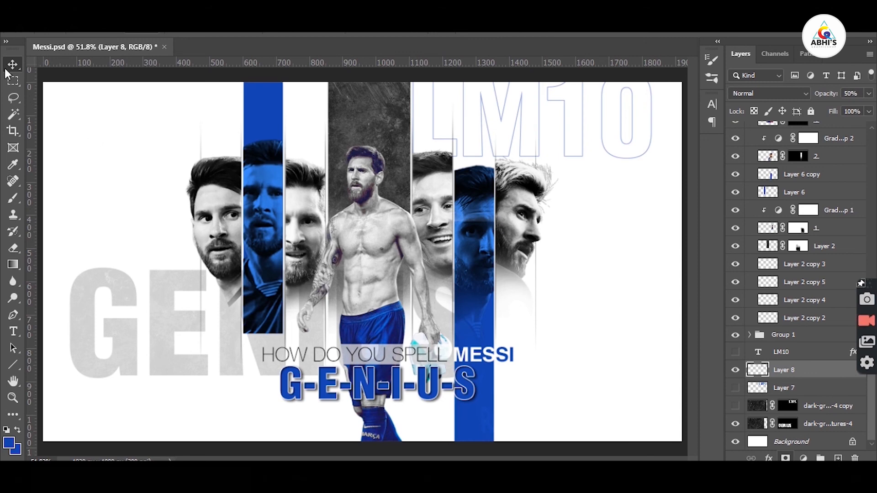
{"action": "key", "text": "ctrl+z"}
{"action": "key", "text": "ctrl+z"}
{"action": "left_click", "coordinate": [735, 370]}
{"action": "left_click", "coordinate": [735, 370]}
{"action": "left_click", "coordinate": [735, 352]}
{"action": "left_click", "coordinate": [735, 352]}
{"action": "left_click", "coordinate": [735, 370]}
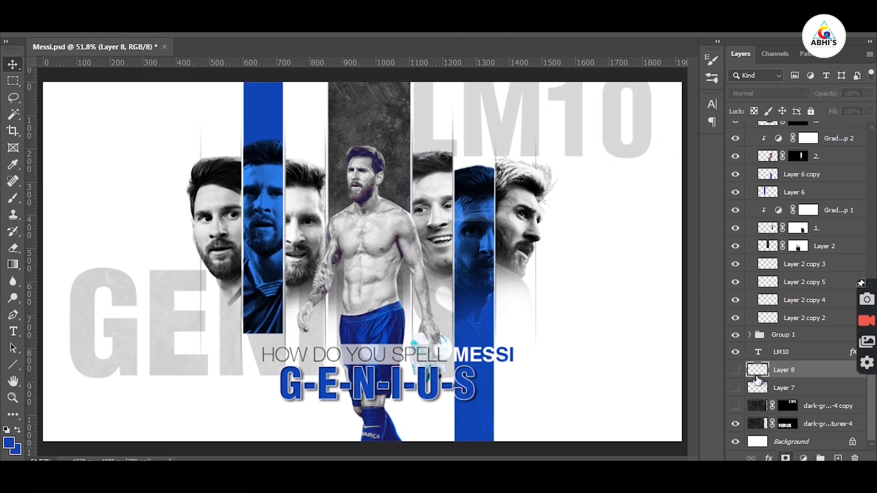
Step: Load the LM10 text as a selection and apply a blue stroke to it again on Layer 8
{"action": "left_click", "coordinate": [756, 378], "text": "ctrl"}
{"action": "left_click", "coordinate": [761, 351], "text": "ctrl"}
{"action": "left_click", "coordinate": [66, 6]}
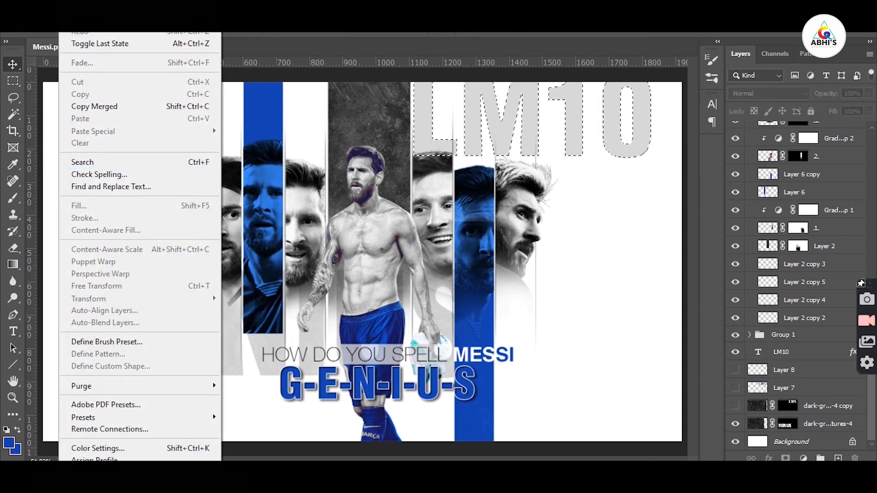
{"action": "left_click", "coordinate": [799, 383]}
{"action": "left_click", "coordinate": [795, 372]}
{"action": "left_click", "coordinate": [67, 7]}
{"action": "left_click", "coordinate": [84, 218]}
{"action": "left_click", "coordinate": [733, 371]}
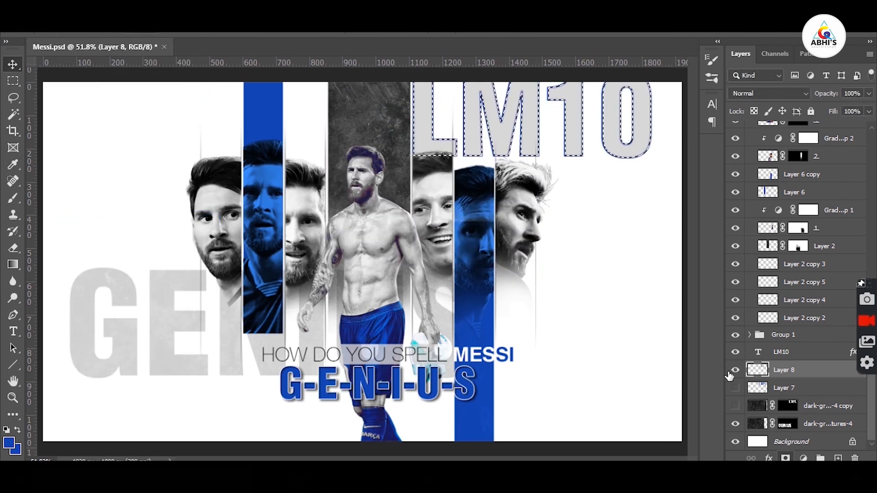
Step: Hide the LM10 text layer, set the blue outline layer's opacity to 22%, and select the GENIUS texture layer
{"action": "left_click", "coordinate": [735, 352]}
{"action": "key", "text": "2"}
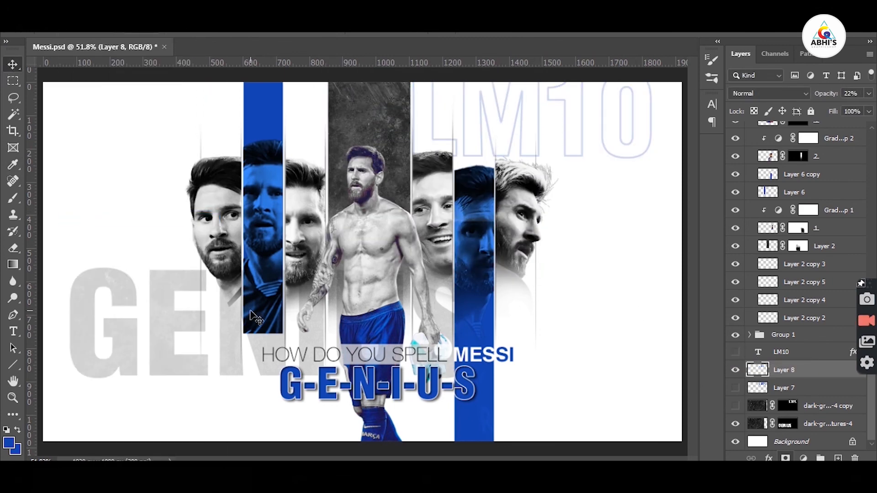
{"action": "left_click", "coordinate": [778, 425]}
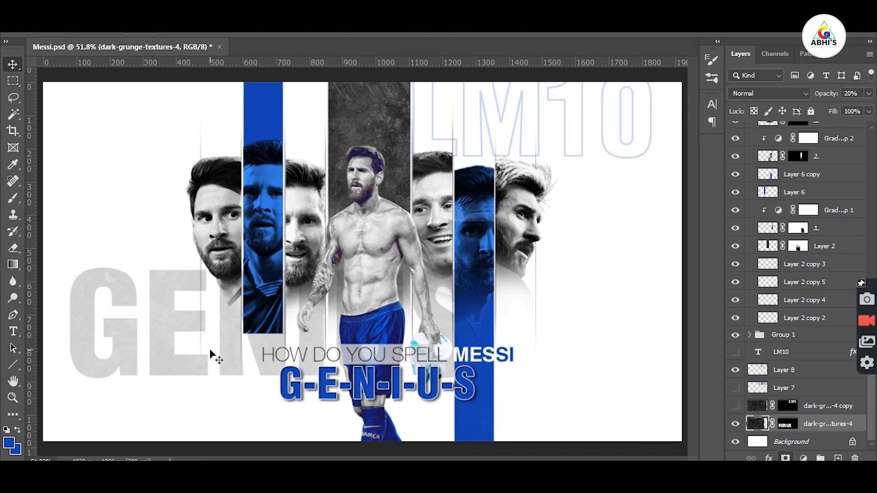
Step: Set the GENIUS texture layer's opacity to 10% and select the blue LM10 outline layer, Layer 8
{"action": "key", "text": "1"}
{"action": "left_click", "coordinate": [577, 109], "text": "ctrl"}
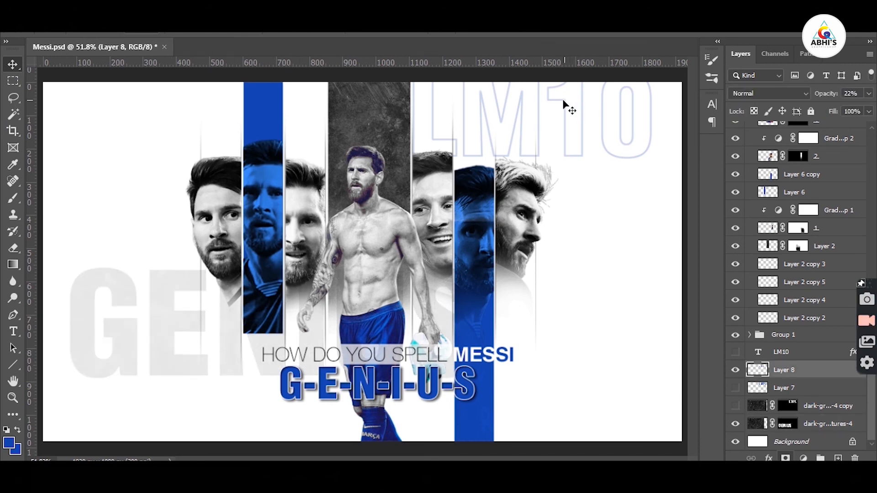
Step: Show the LM10 text layer and delete the blue outline around the "10" from Layer 8
{"action": "left_click", "coordinate": [735, 352]}
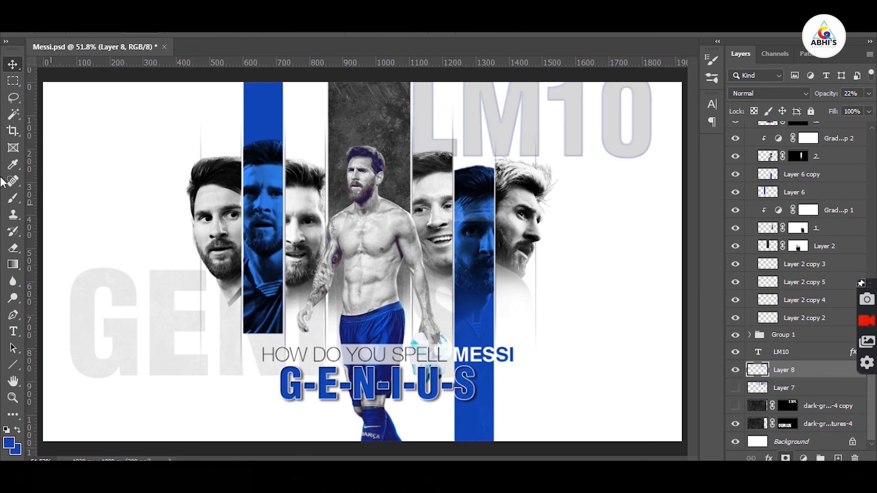
{"action": "key", "text": "m"}
{"action": "left_click_drag", "start_coordinate": [662, 190], "coordinate": [544, 50]}
{"action": "key", "text": "Delete"}
{"action": "key", "text": "ctrl+d"}
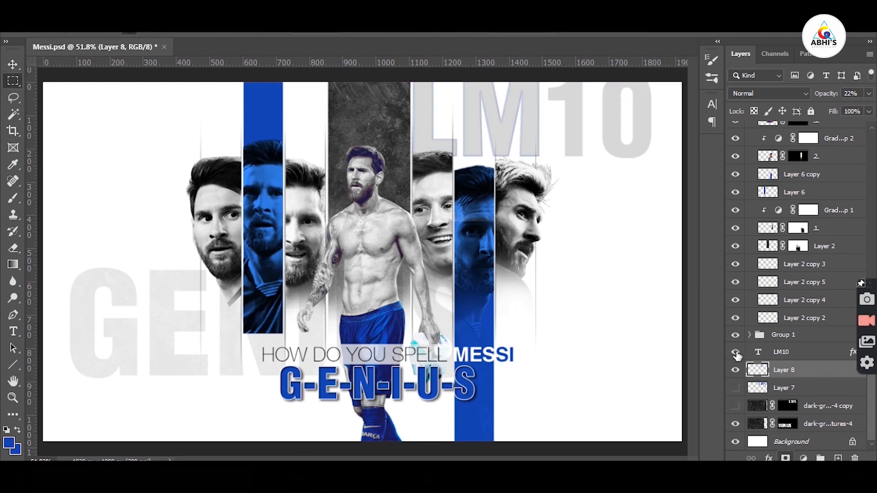
Step: Rasterize the LM10 text layer and delete its filled "LM" letters, keeping only the solid "10"
{"action": "right_click", "coordinate": [799, 352]}
{"action": "left_click", "coordinate": [703, 209]}
{"action": "left_click_drag", "start_coordinate": [541, 172], "coordinate": [222, 40]}
{"action": "key", "text": "Delete"}
{"action": "key", "text": "ctrl+d"}
{"action": "key", "text": "v"}
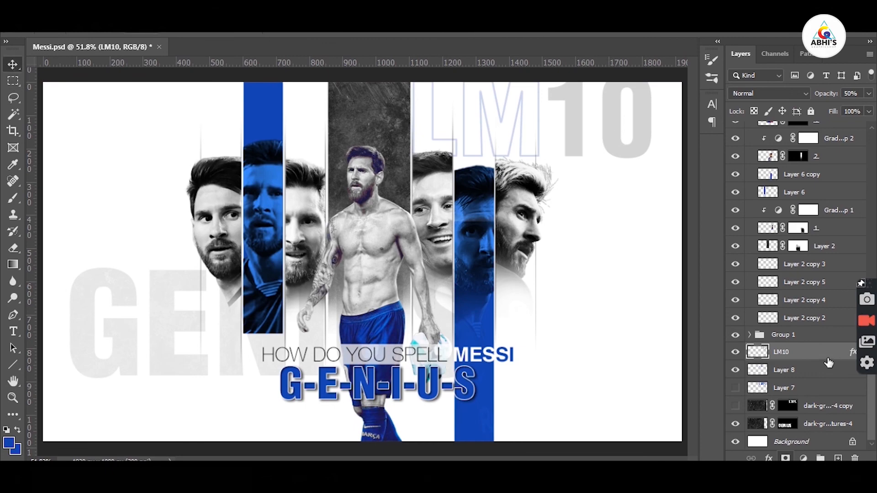
Step: Keep only the blue Color Overlay effect on the LM10 layer and set the layer's opacity to 10%
{"action": "double_click", "coordinate": [828, 359]}
{"action": "left_click", "coordinate": [413, 286]}
{"action": "left_click", "coordinate": [673, 162]}
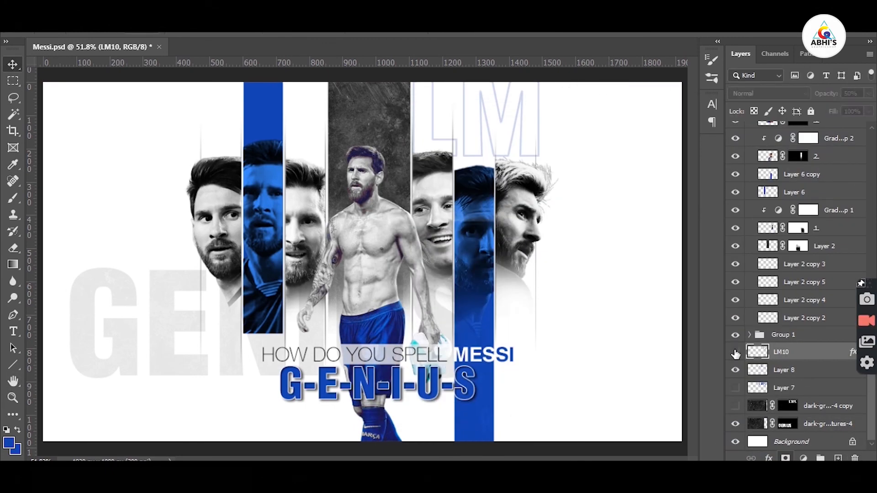
{"action": "left_click", "coordinate": [736, 352]}
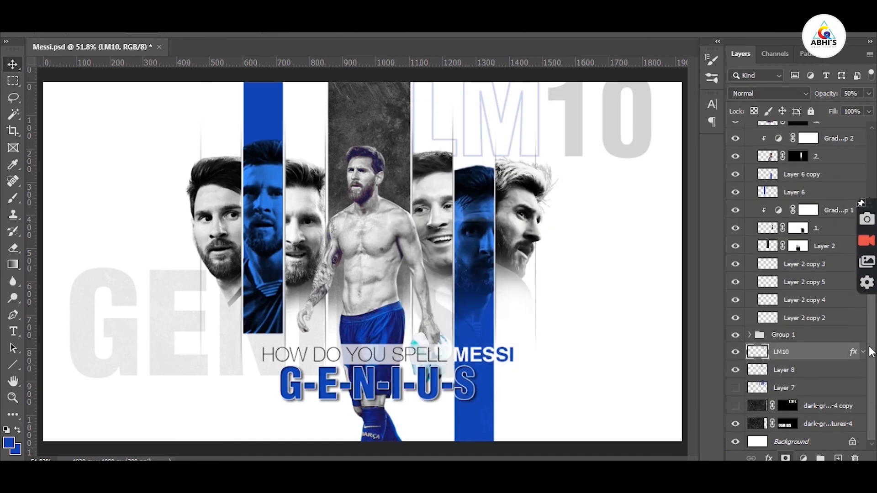
{"action": "left_click", "coordinate": [863, 352]}
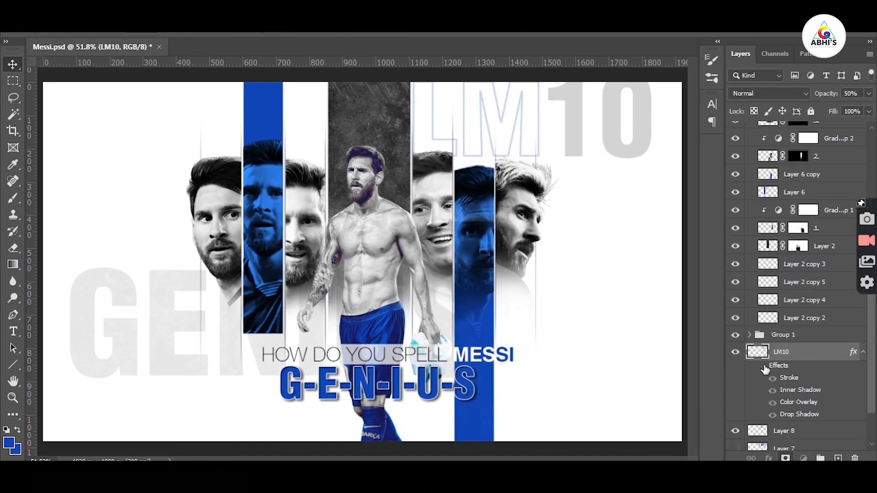
{"action": "left_click", "coordinate": [773, 402]}
{"action": "left_click", "coordinate": [772, 414]}
{"action": "left_click", "coordinate": [773, 414]}
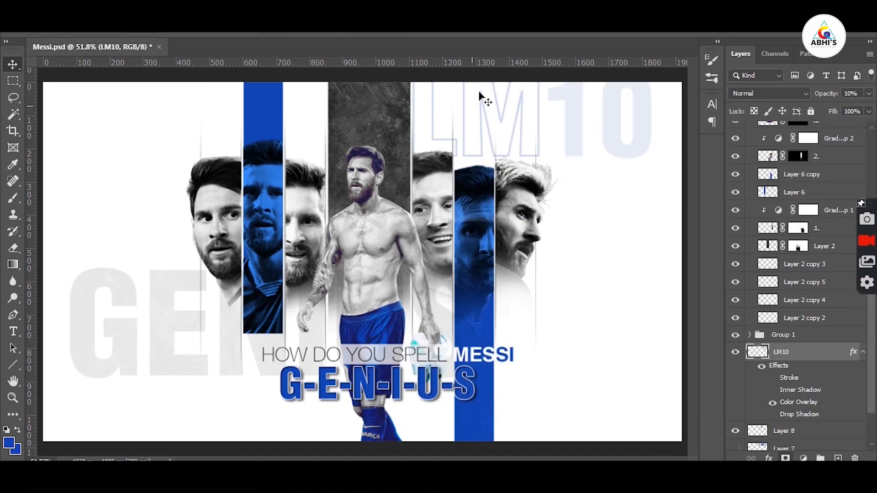
Step: Compare the "LM" outline on and off, and set its layer, Layer 8, to 10% opacity
{"action": "left_click", "coordinate": [523, 104]}
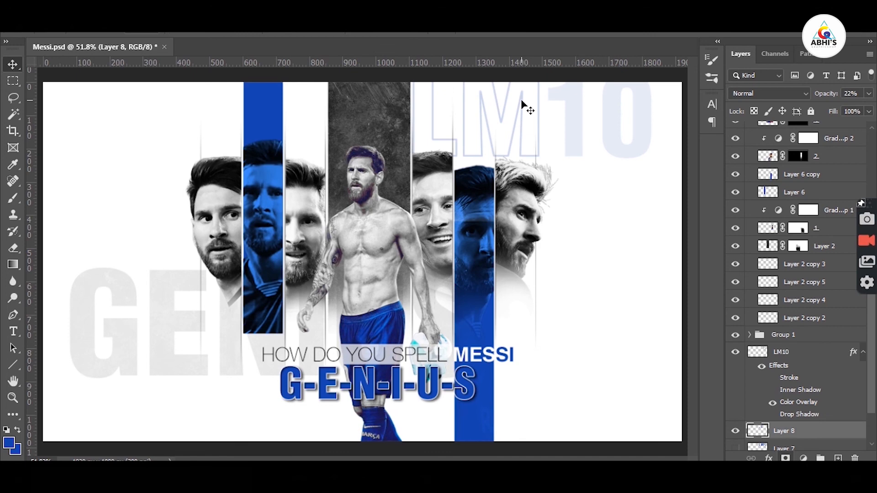
{"action": "scroll", "coordinate": [740, 408], "scroll_direction": "down", "scroll_amount": 2}
{"action": "left_click", "coordinate": [736, 396]}
{"action": "left_click", "coordinate": [735, 396]}
{"action": "key", "text": "1"}
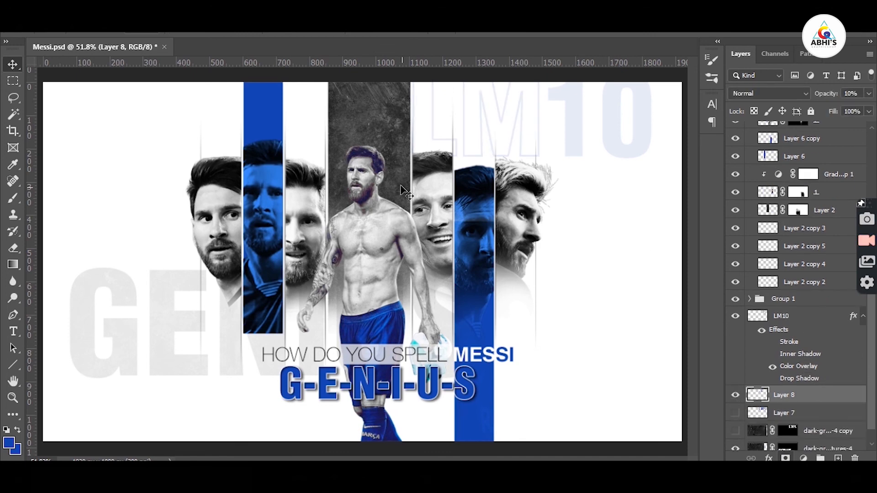